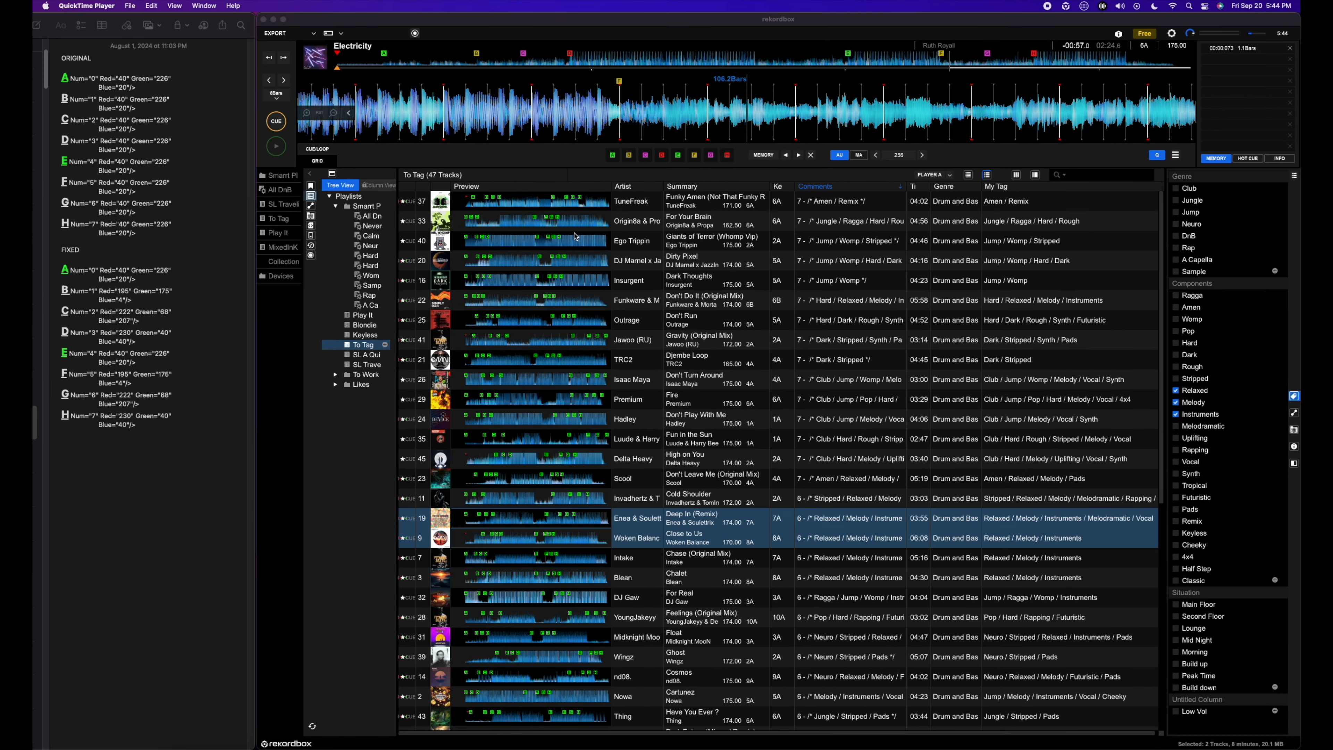
# Step: Look through the To Tag playlist and load the track "Feel" by Prisoners Of Technology into the player
pyautogui.click(512, 257)
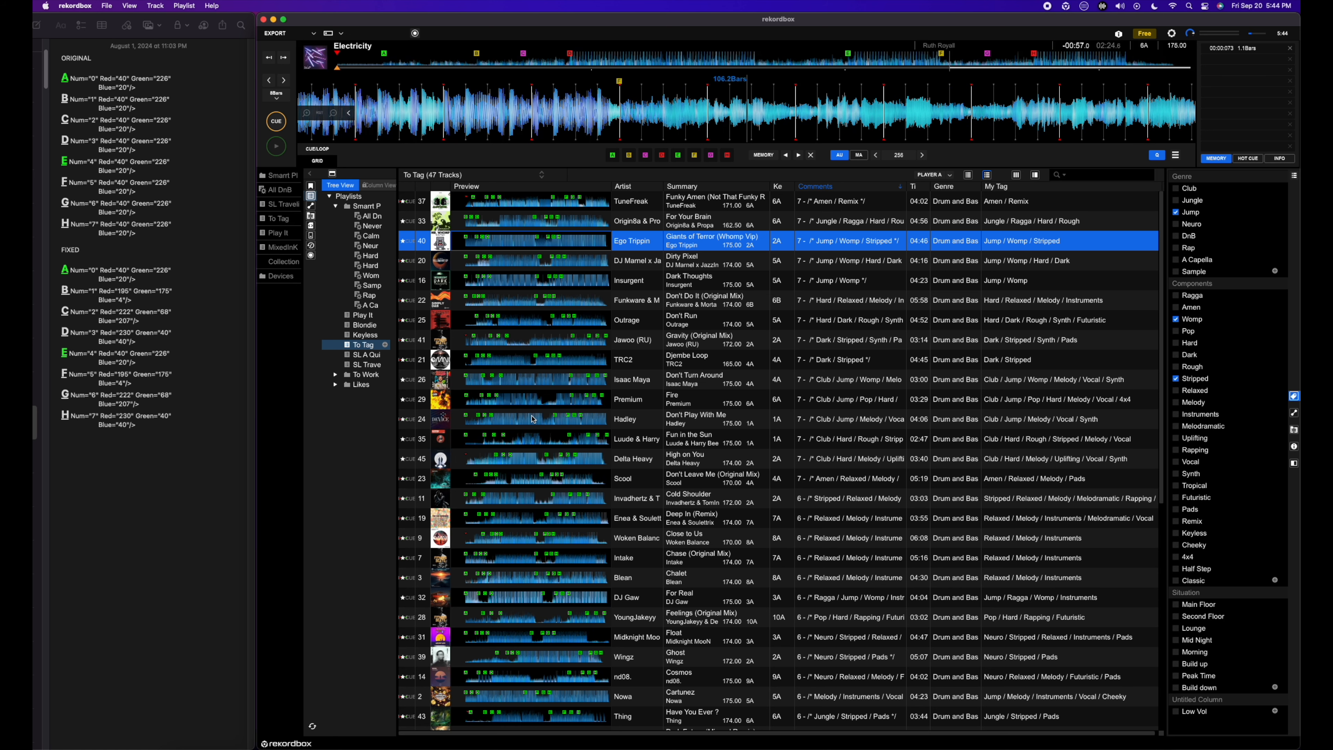
pyautogui.scroll(-1, 533, 419)
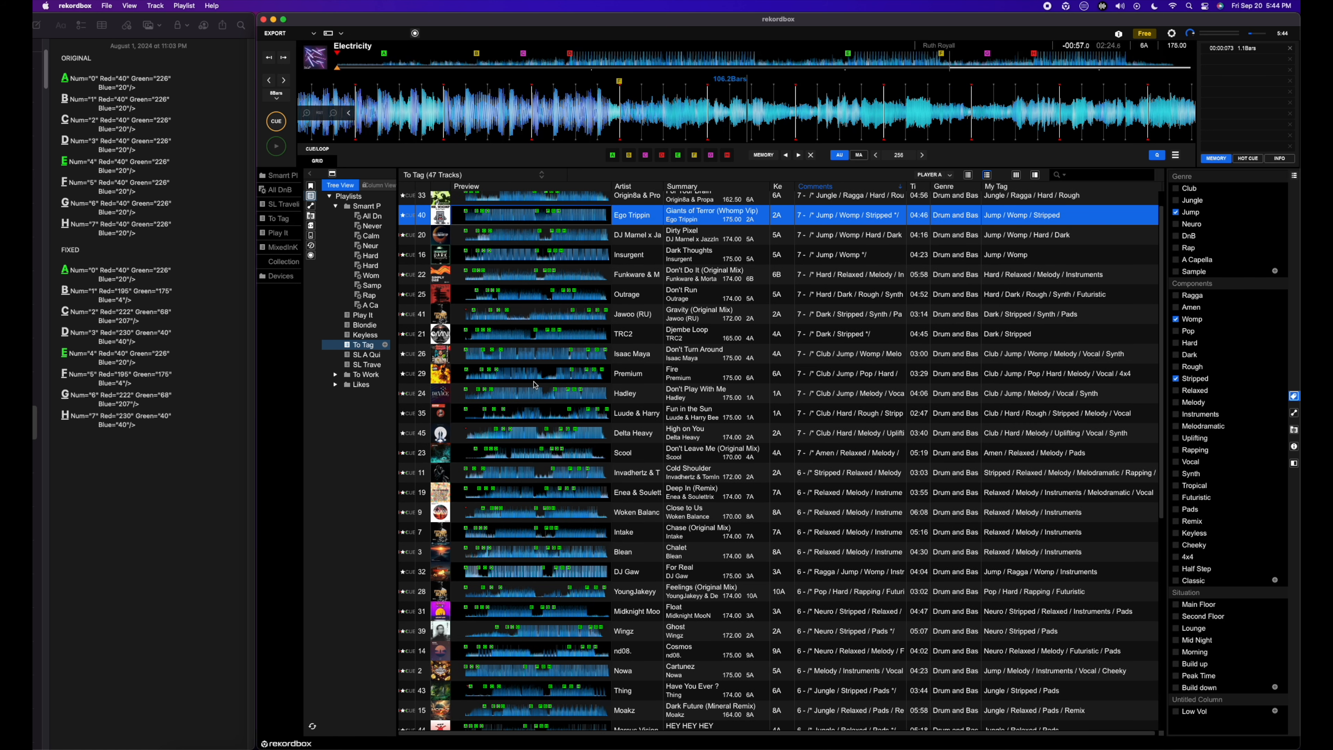
pyautogui.scroll(1, 552, 299)
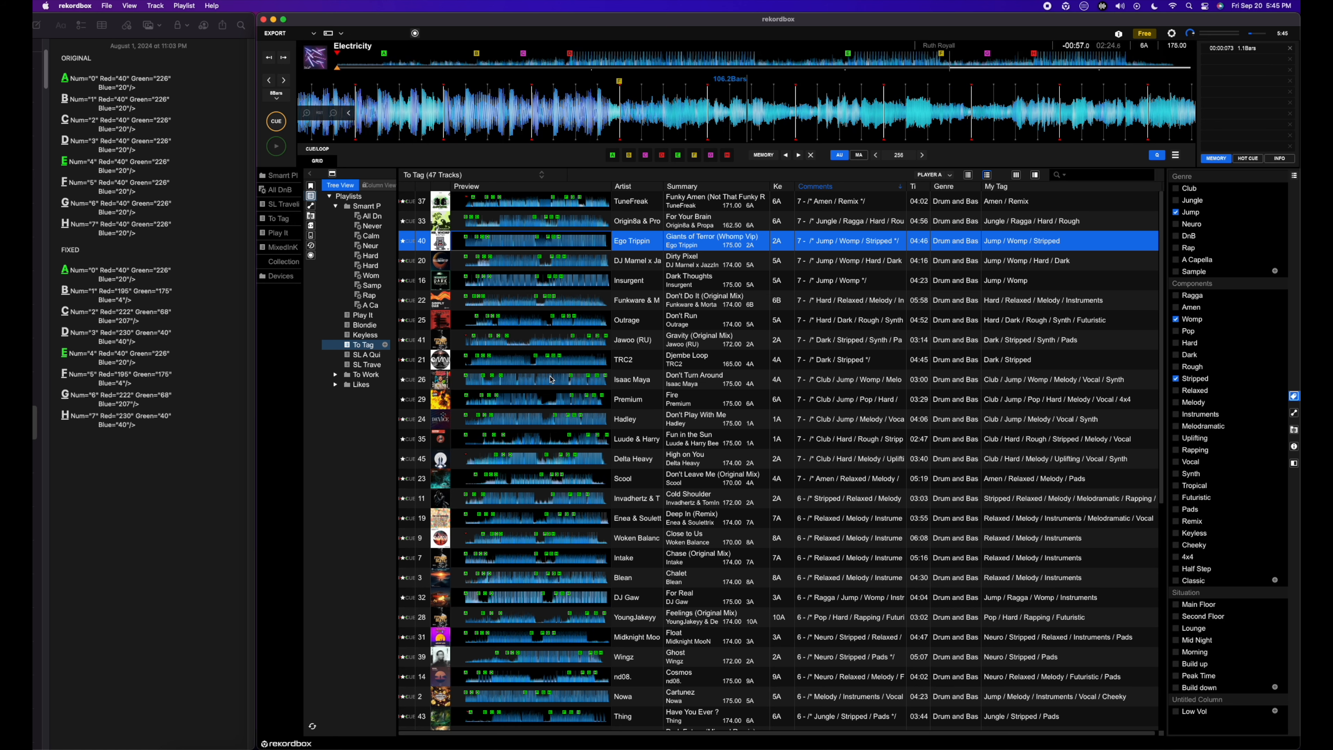
pyautogui.scroll(-10, 551, 379)
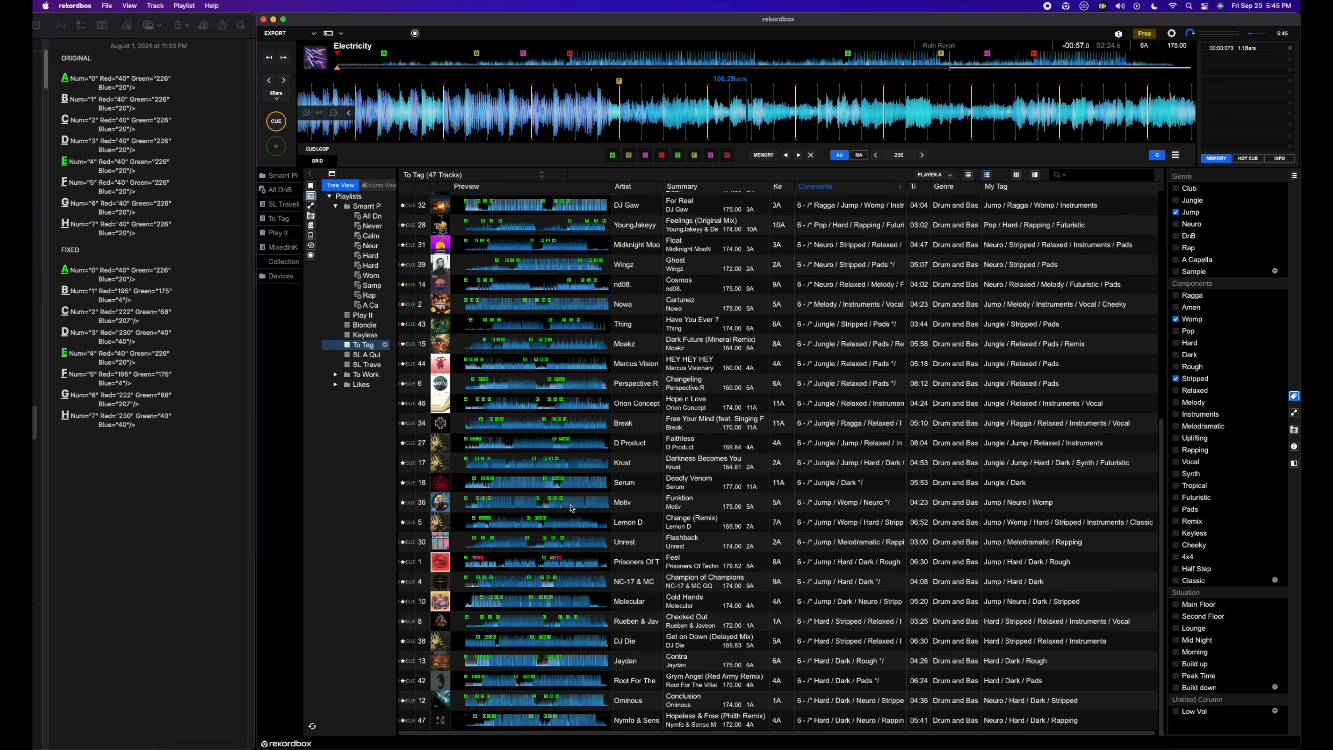
pyautogui.click(591, 563)
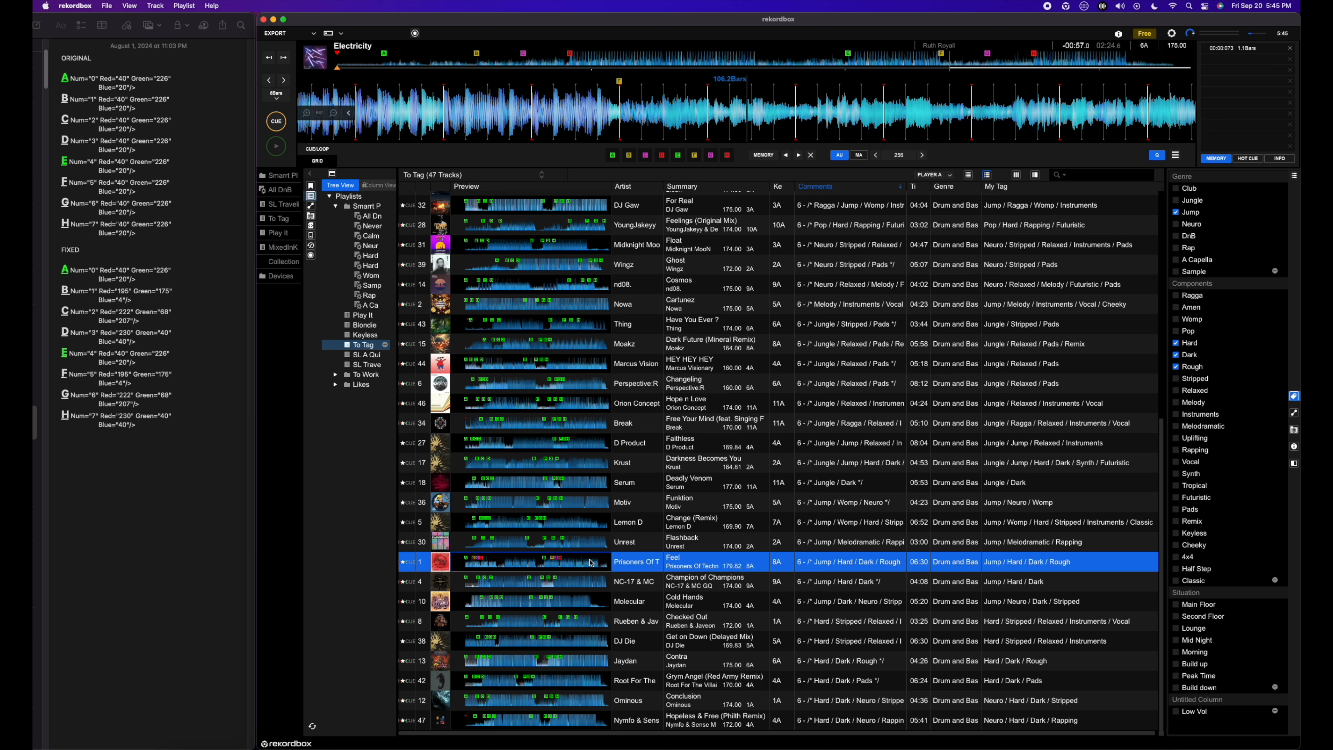
pyautogui.doubleClick(638, 567)
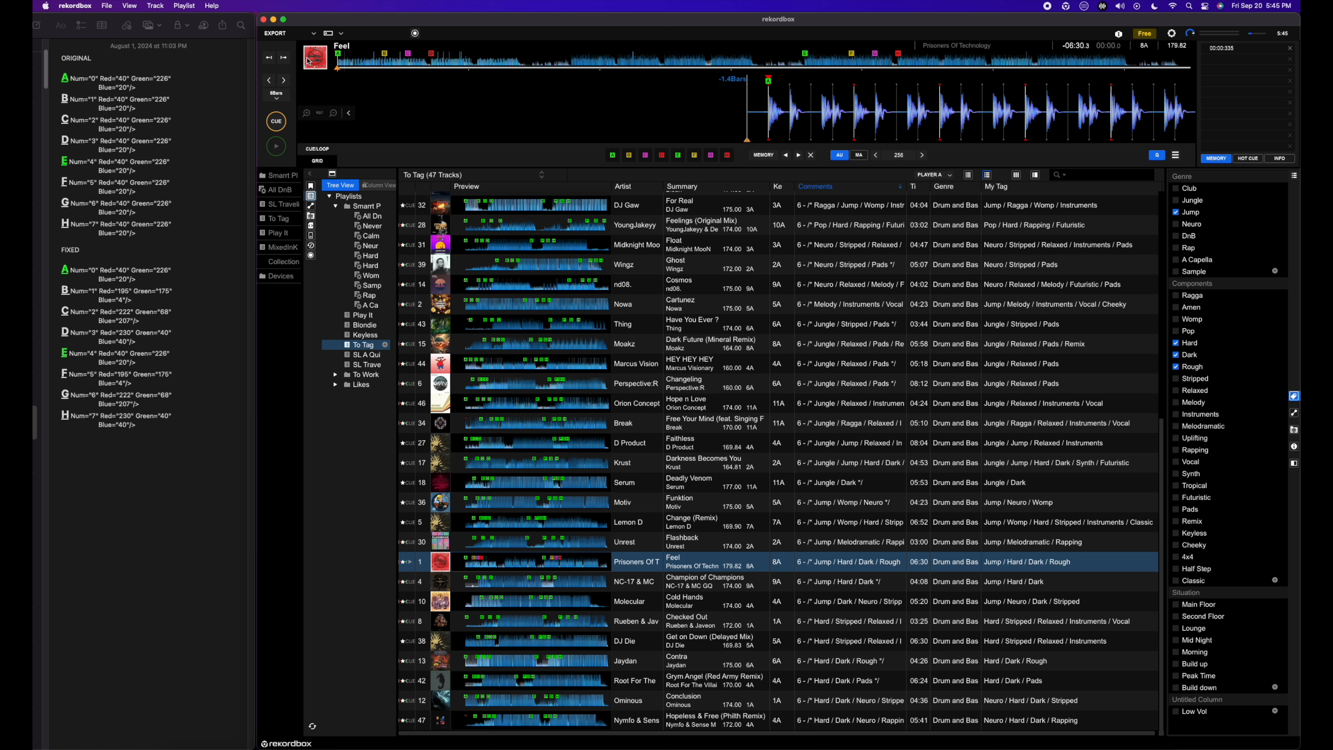
# Step: Open the Preferences and check the Advanced database settings for the rekordbox xml imported library
pyautogui.click(93, 5)
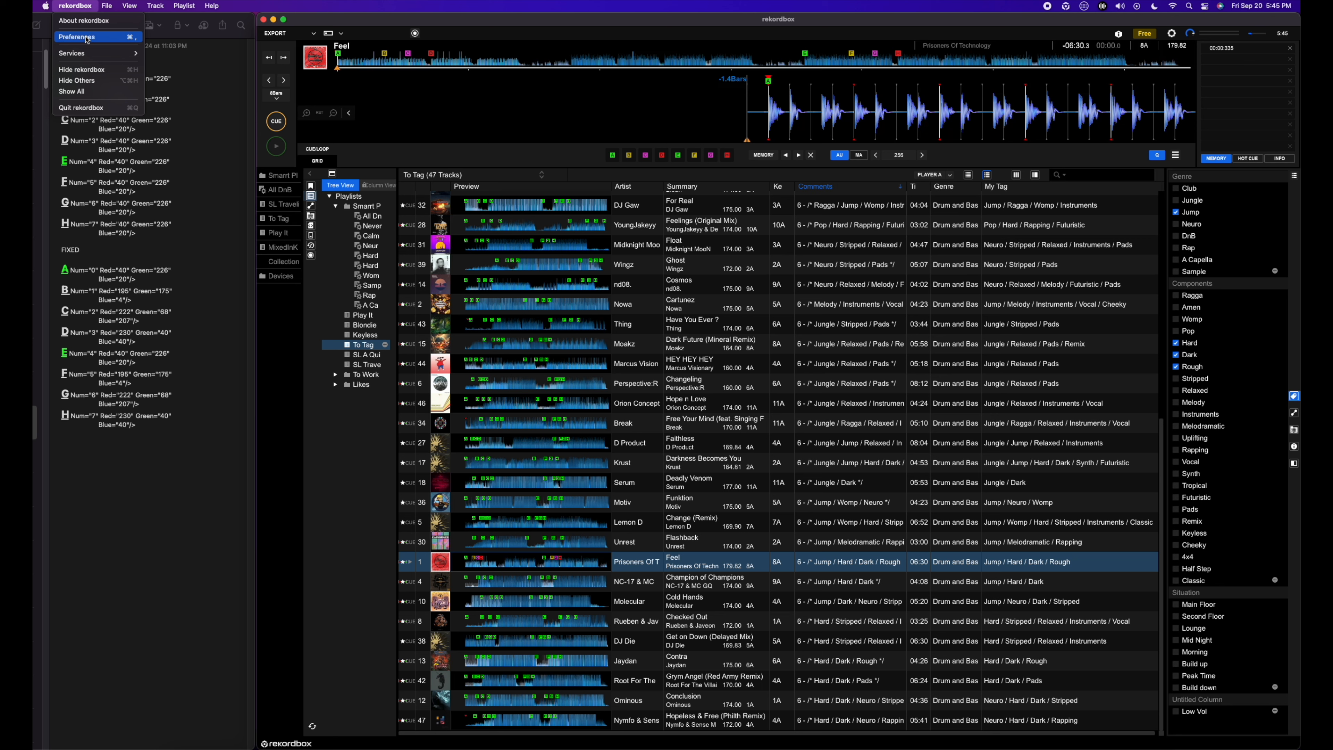
pyautogui.click(87, 38)
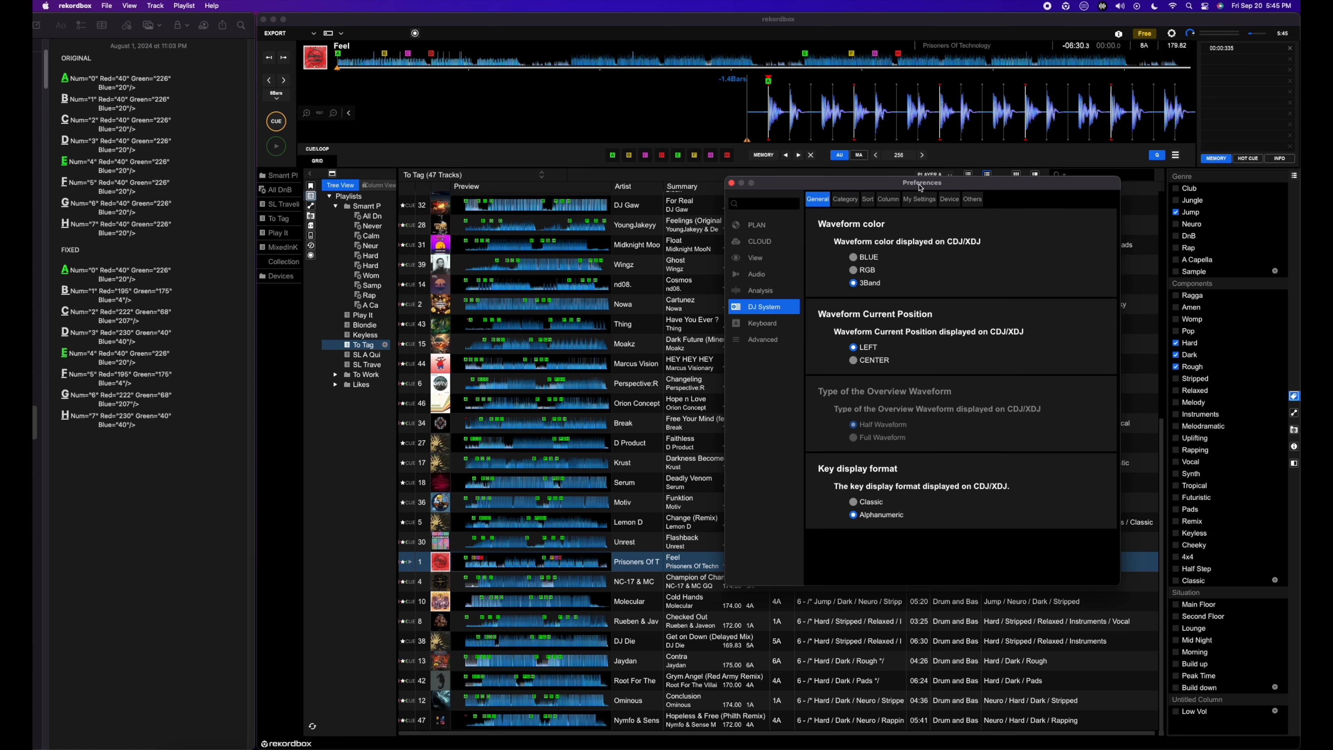
pyautogui.moveTo(922, 190); pyautogui.dragTo(648, 147)
pyautogui.click(499, 300)
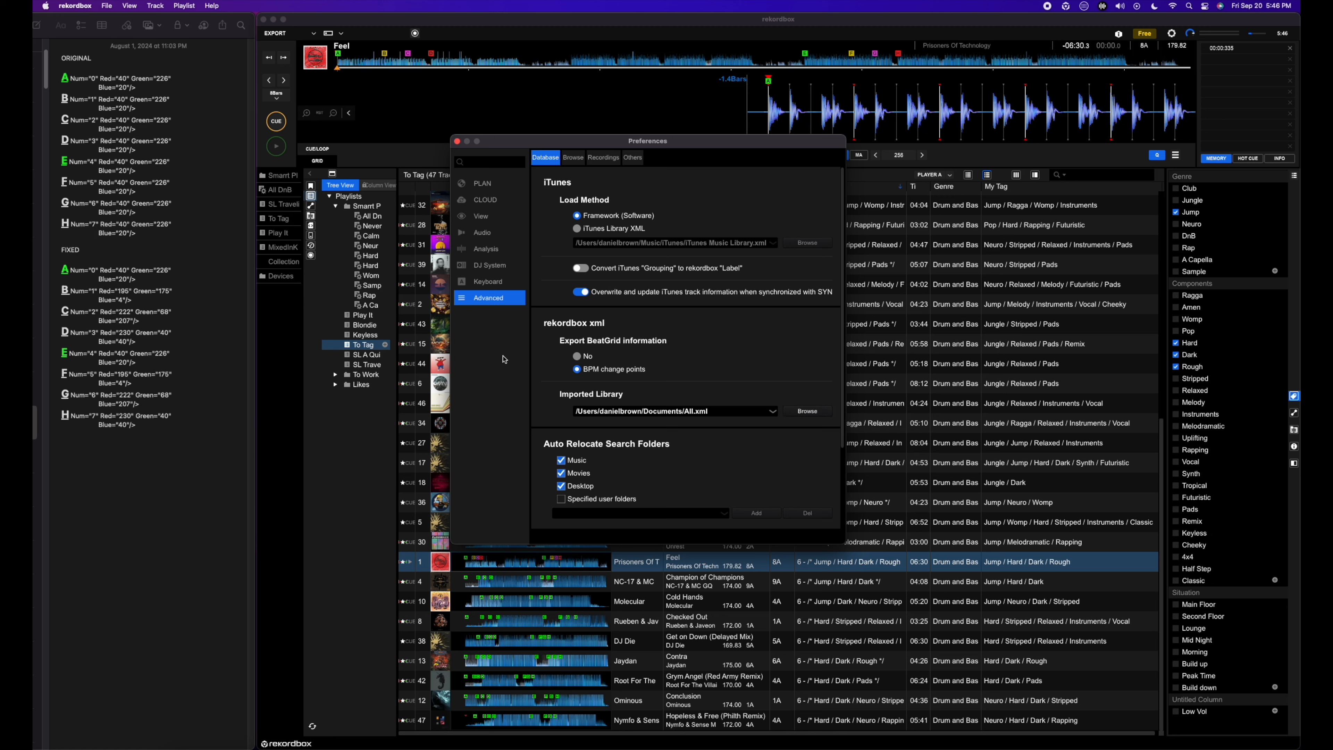
# Step: Make sure rekordbox xml is enabled for the media browser in the View layout preferences, and close the Preferences
pyautogui.click(492, 221)
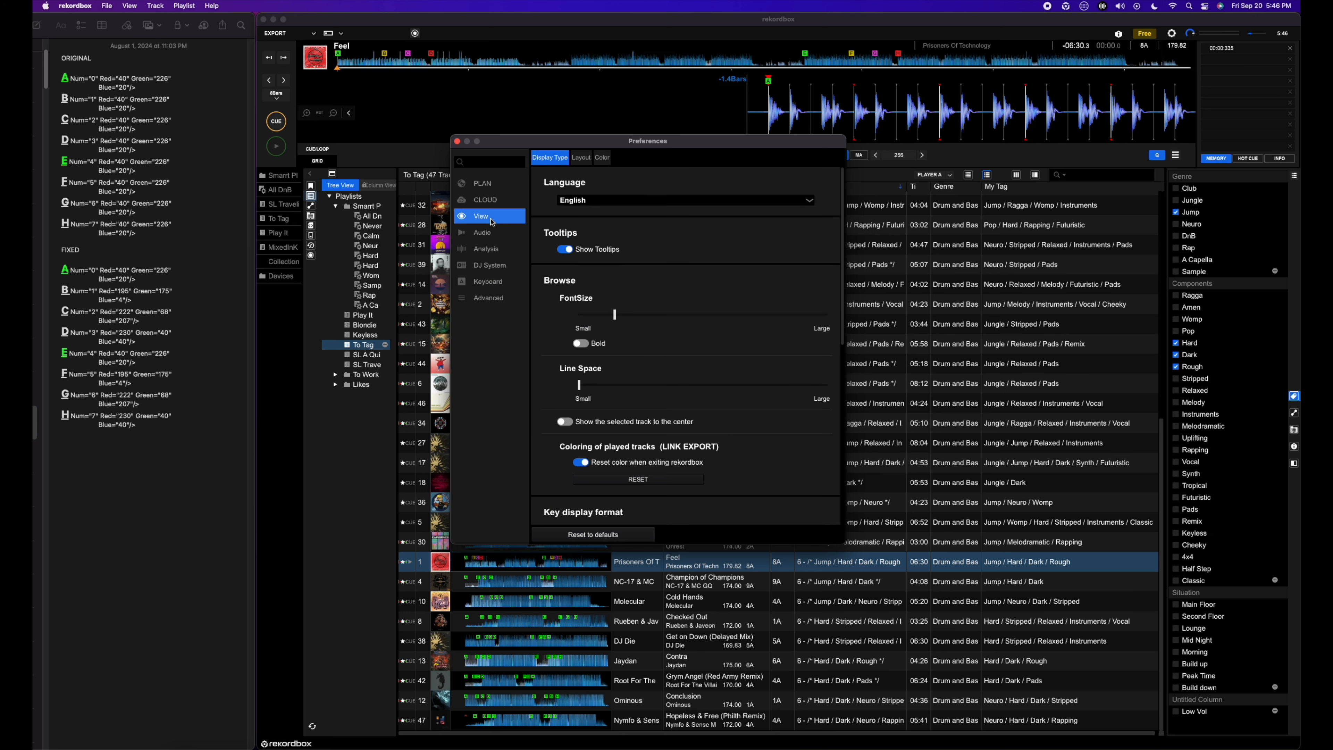
pyautogui.click(582, 159)
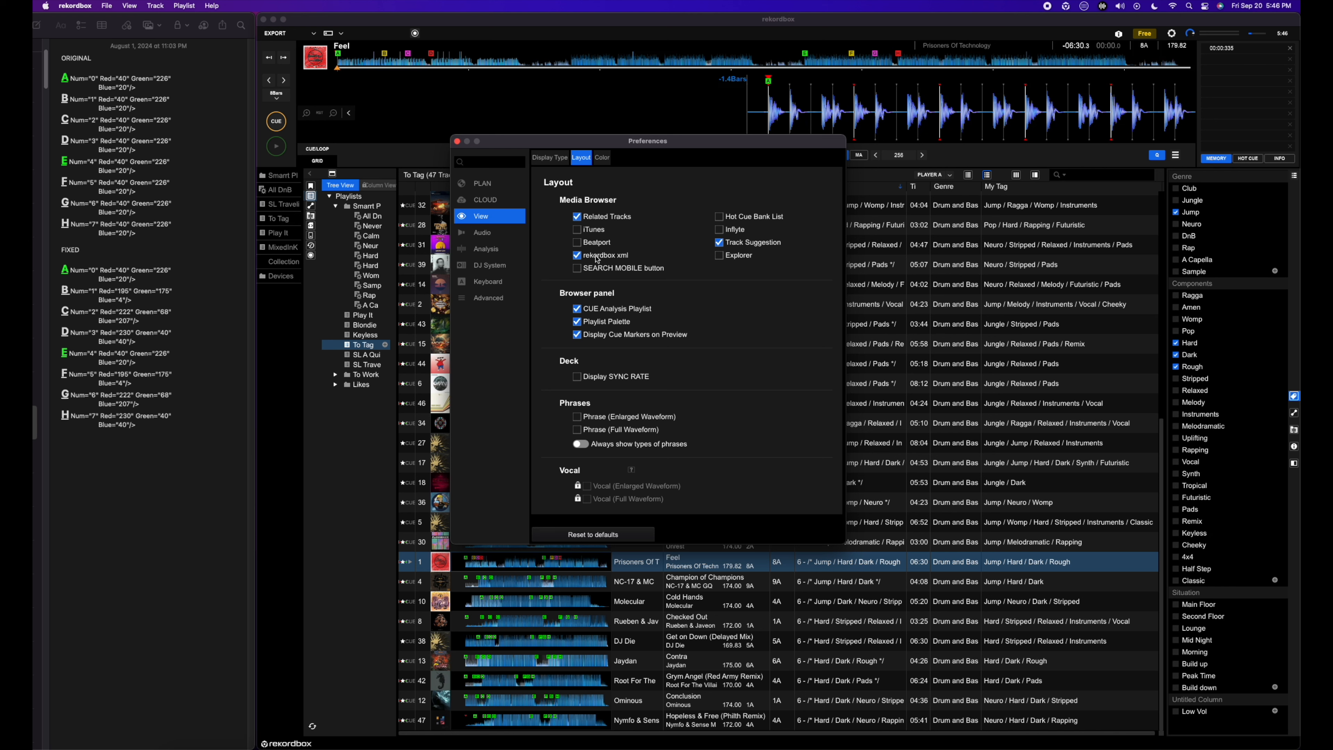
pyautogui.click(578, 256)
pyautogui.click(577, 256)
pyautogui.click(578, 256)
pyautogui.click(577, 256)
pyautogui.click(577, 257)
pyautogui.click(577, 258)
pyautogui.click(578, 257)
pyautogui.click(578, 257)
pyautogui.click(458, 141)
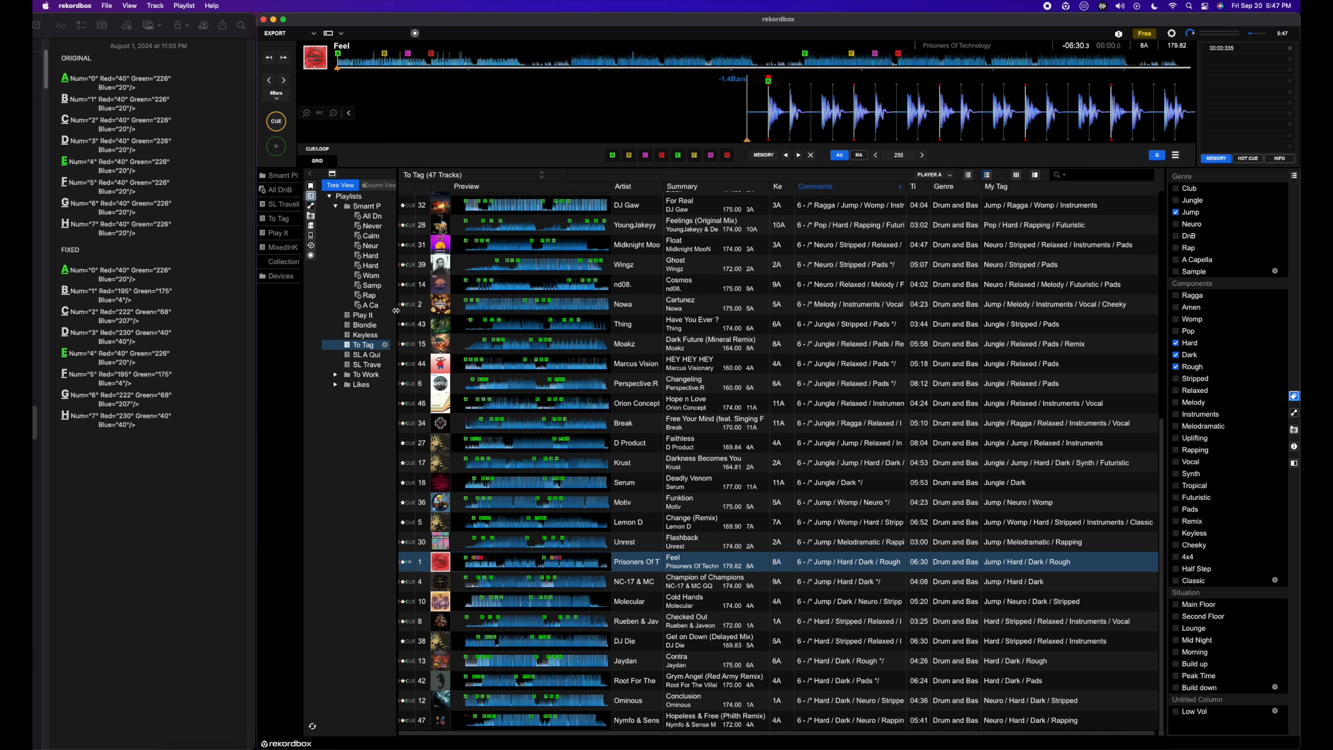
# Step: Widen the playlist tree and examine the cue markers of the tracks throughout the To Tag playlist
pyautogui.moveTo(397, 310); pyautogui.dragTo(408, 311)
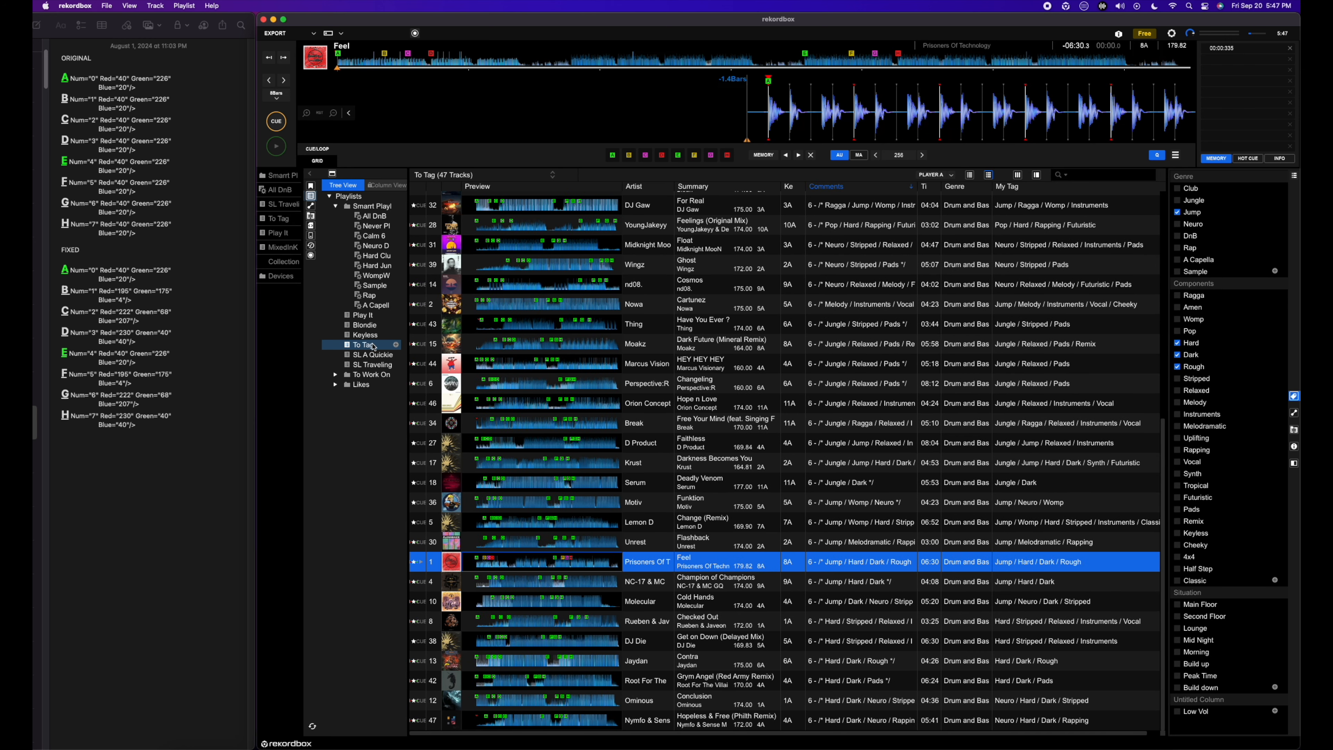
pyautogui.scroll(10, 813, 421)
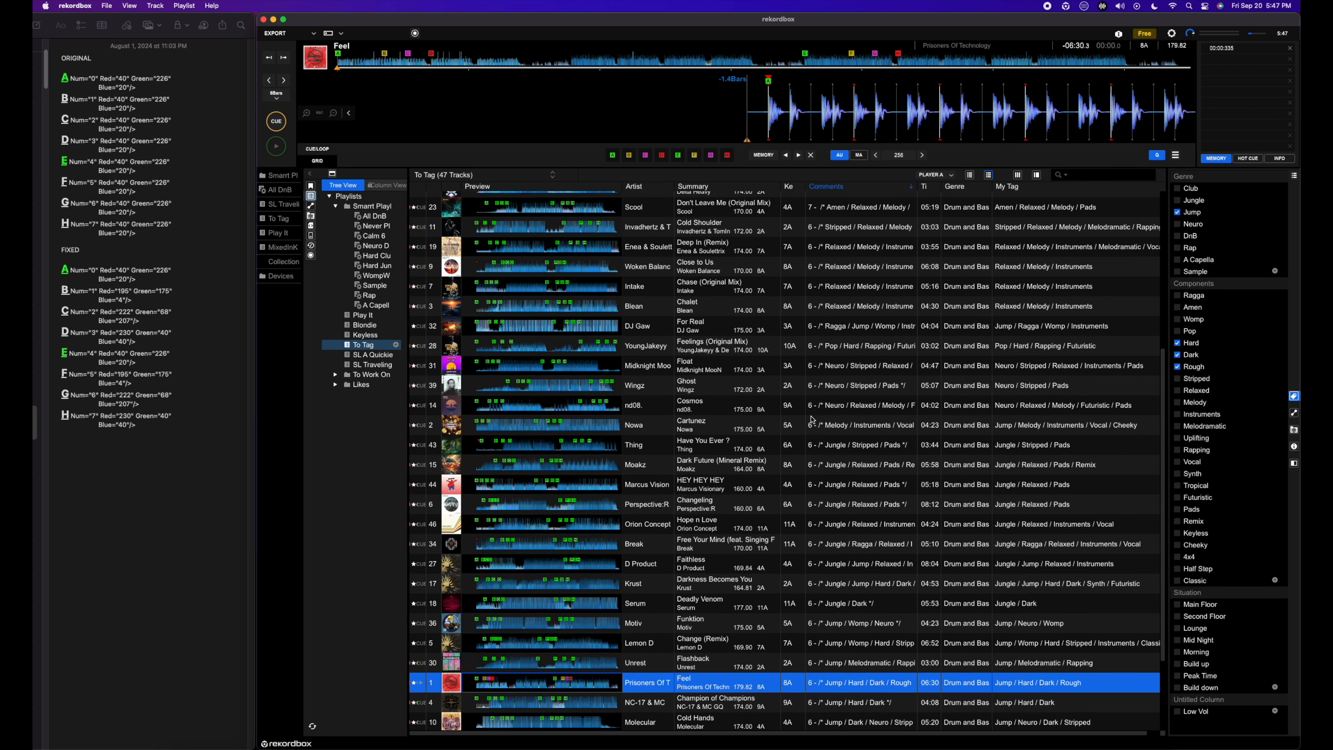
pyautogui.scroll(-10, 813, 421)
pyautogui.scroll(6, 812, 420)
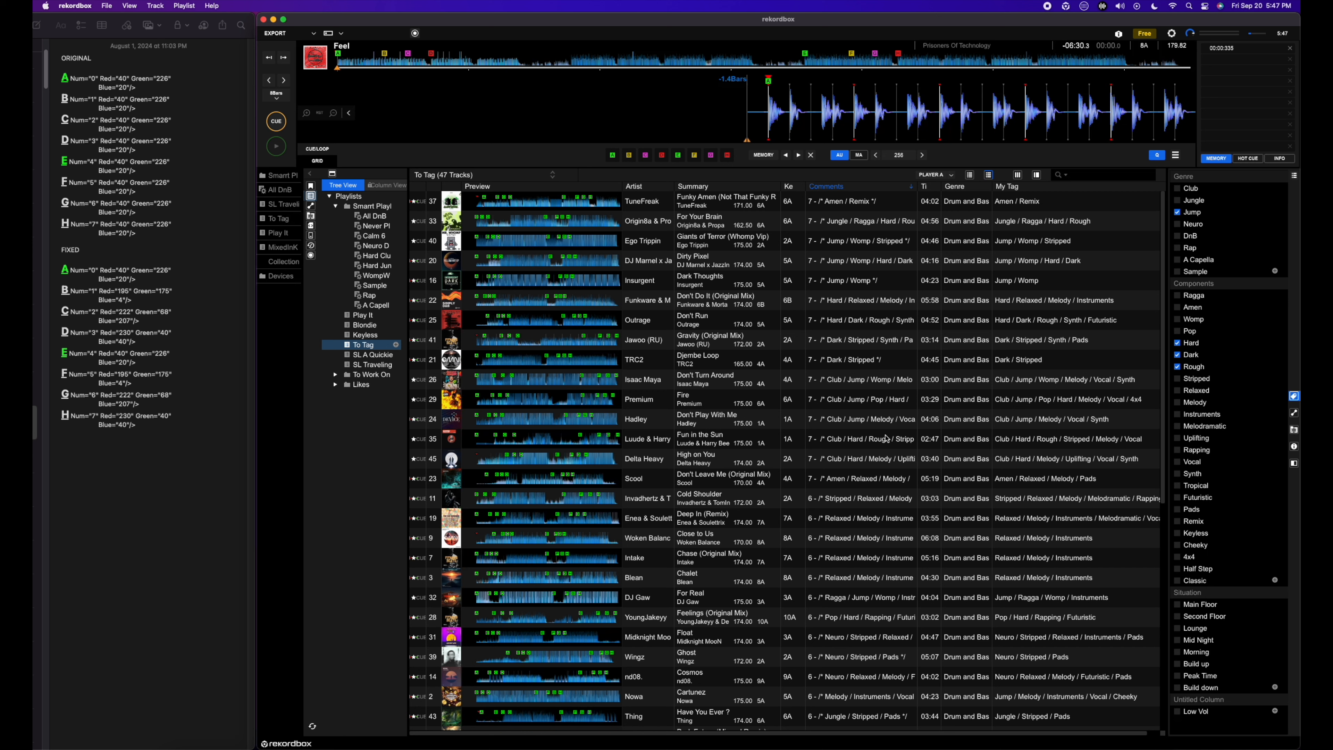
pyautogui.scroll(-6, 714, 445)
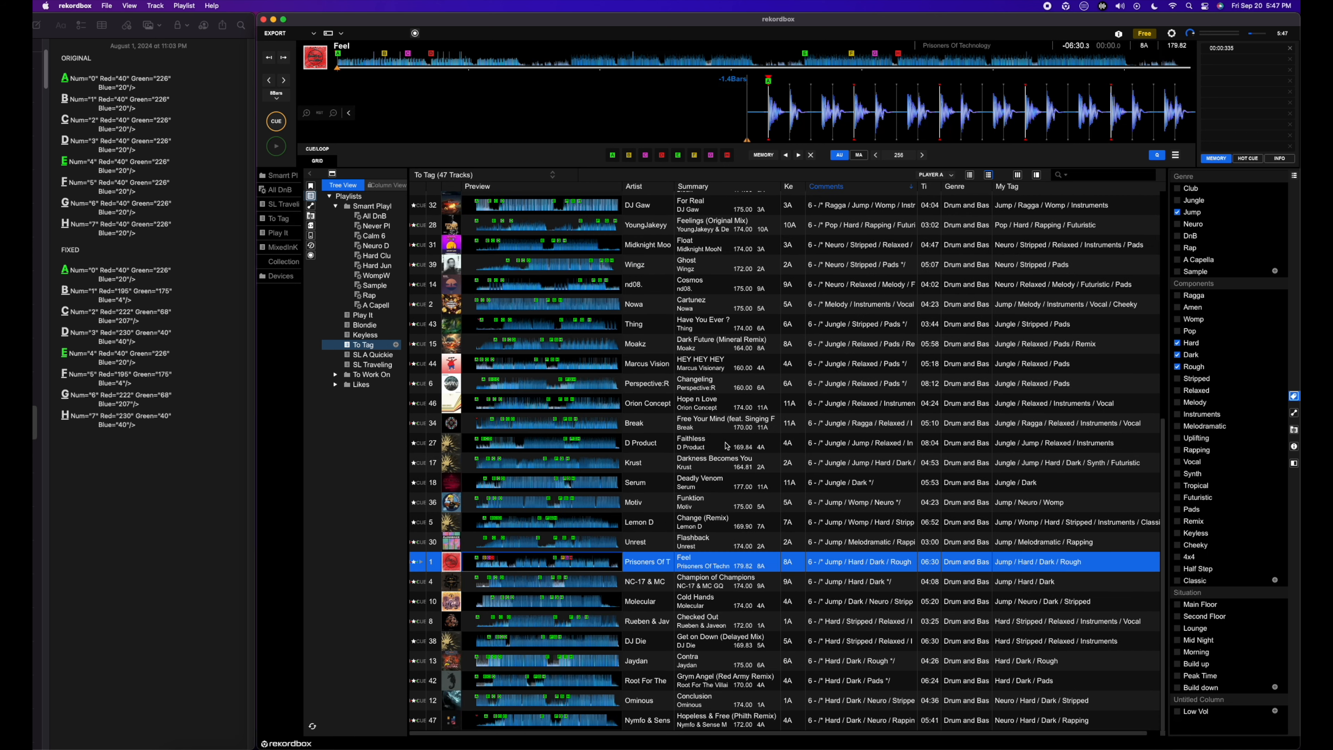
pyautogui.scroll(6, 744, 462)
pyautogui.scroll(-6, 744, 461)
pyautogui.scroll(1, 745, 462)
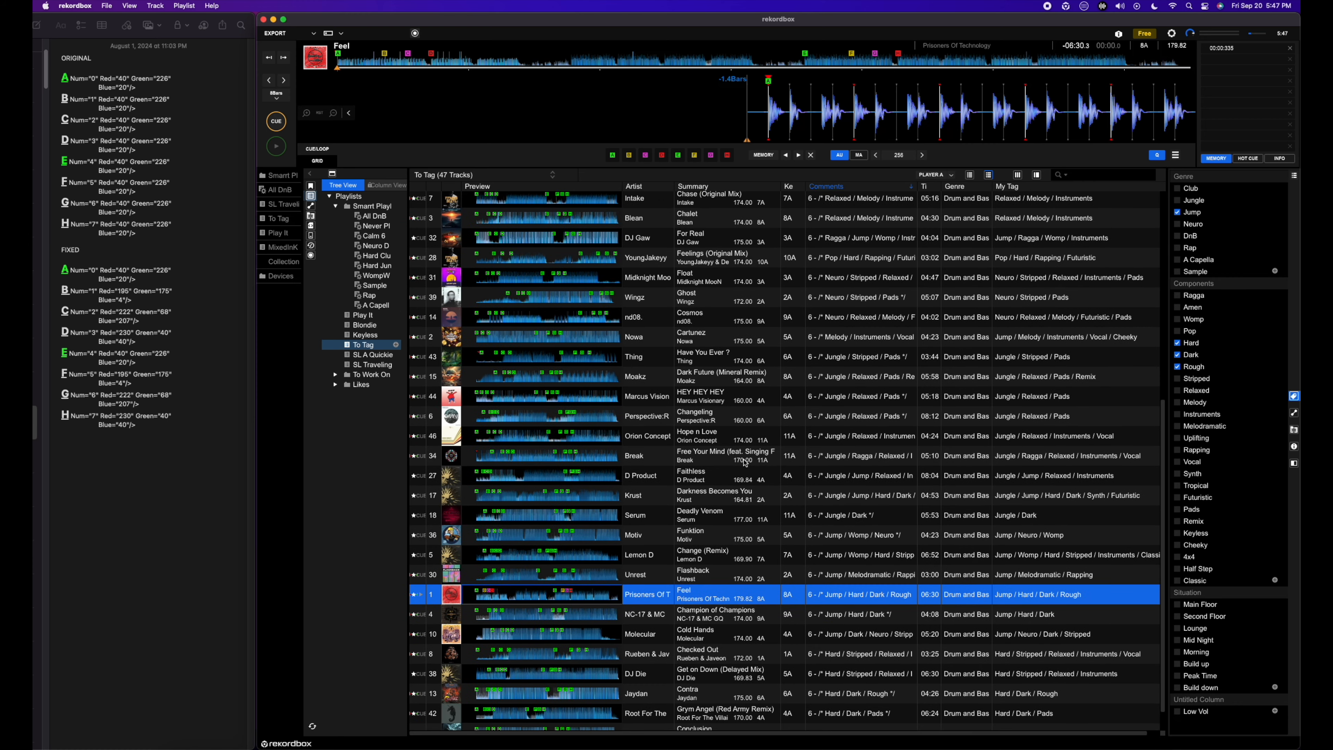
pyautogui.scroll(-1, 745, 462)
pyautogui.scroll(6, 745, 462)
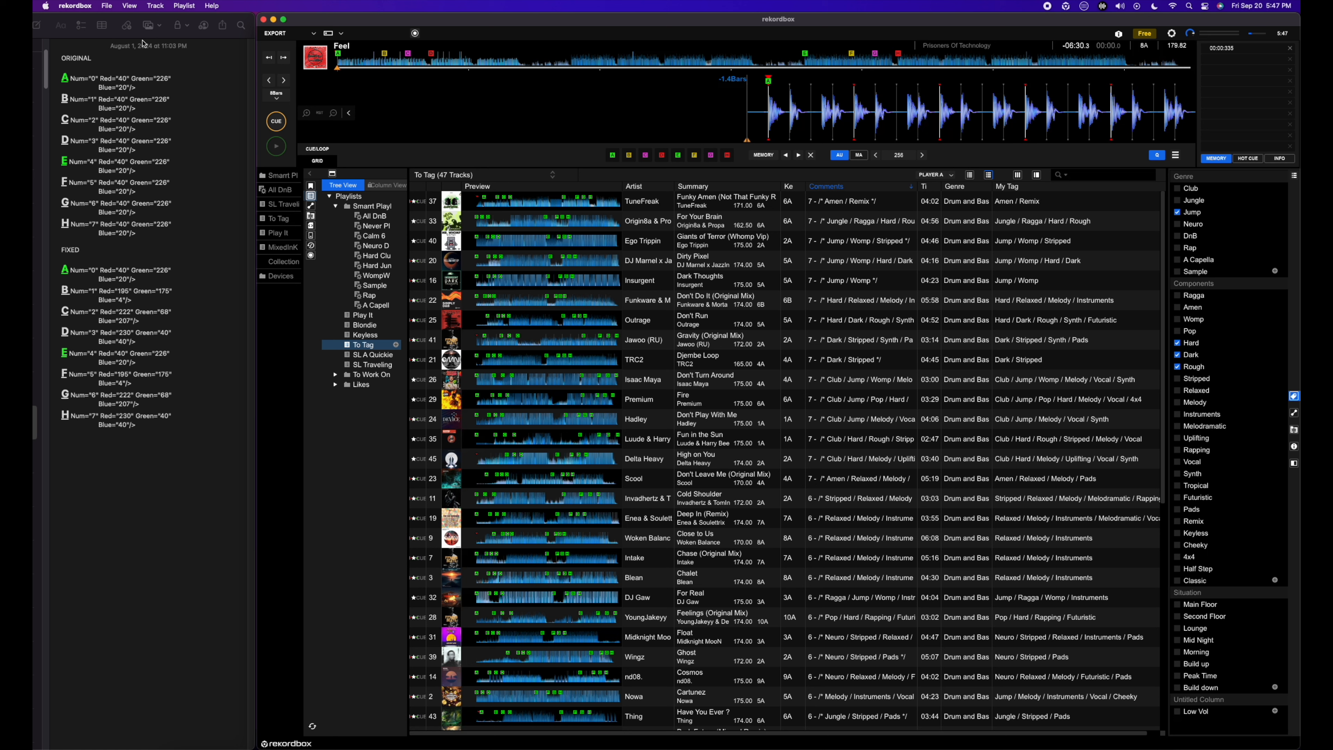
# Step: Export the collection in xml format as "All" in the Documents folder, replacing the existing file
pyautogui.click(104, 5)
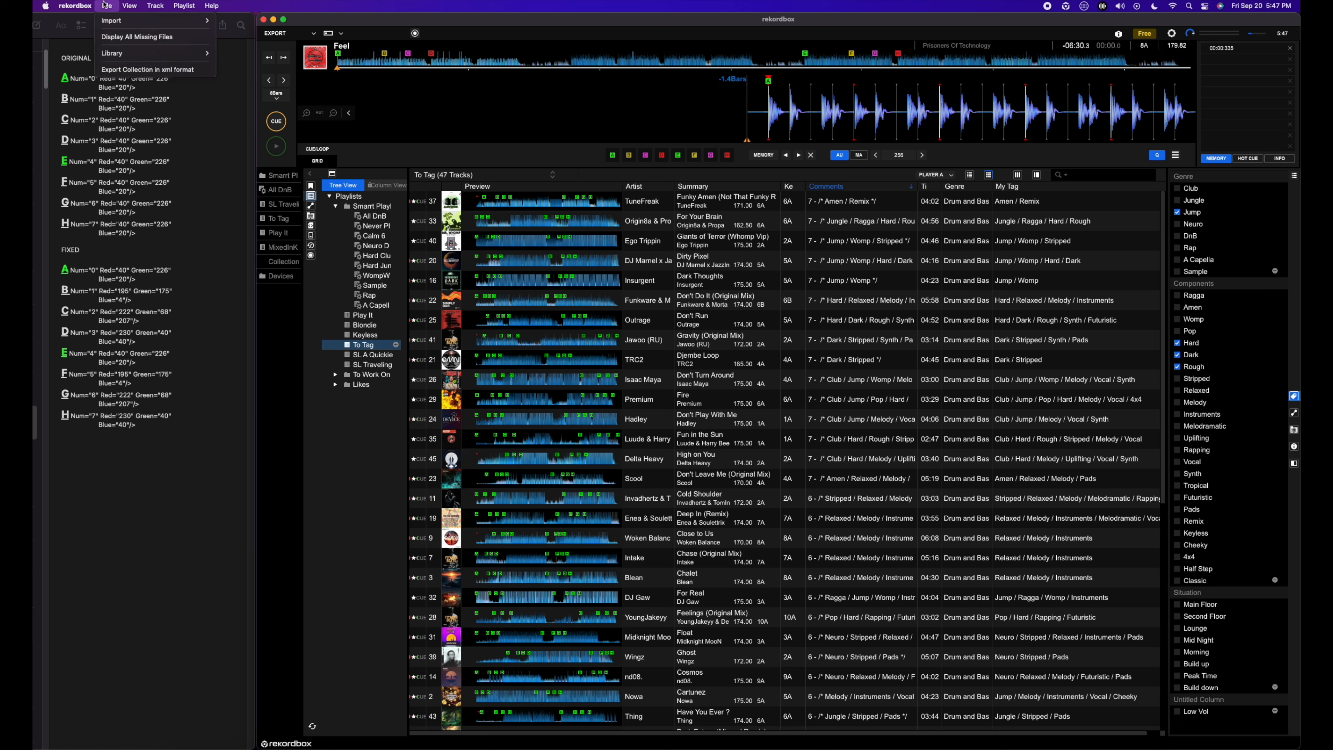
pyautogui.click(129, 70)
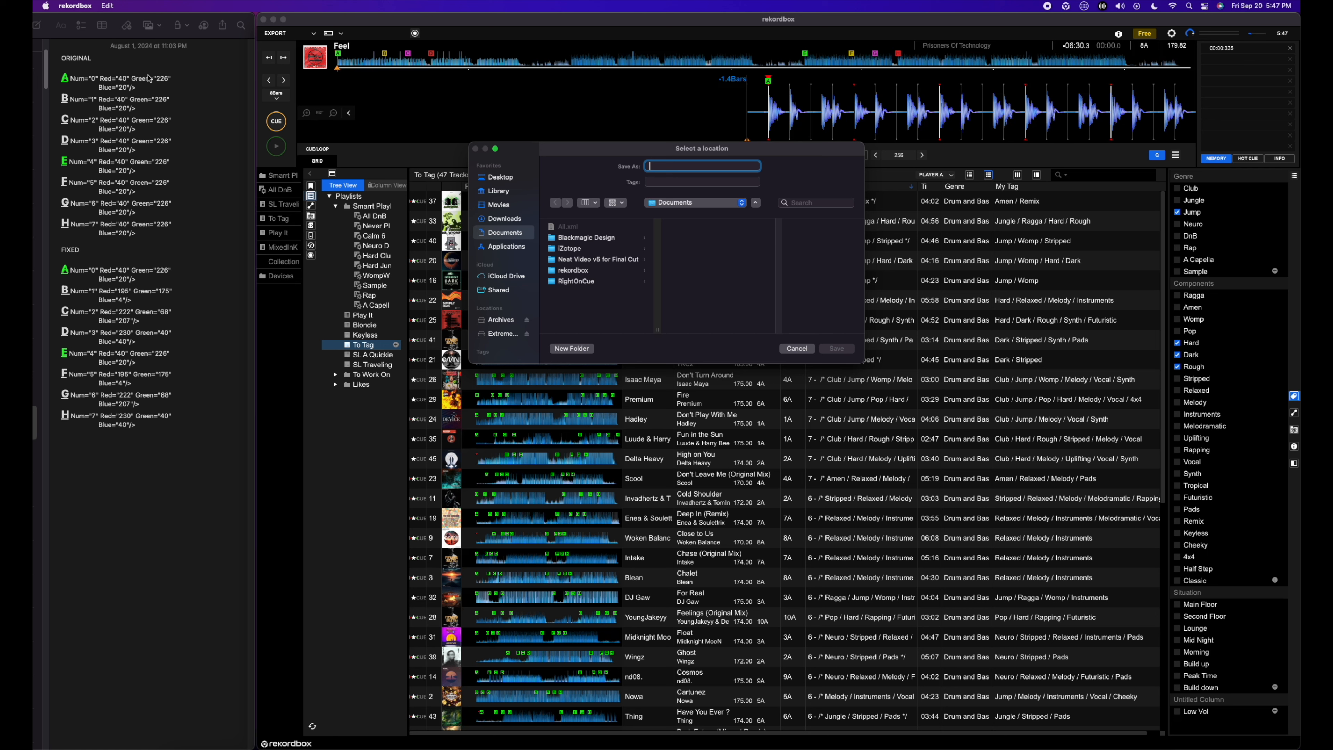
pyautogui.click(573, 228)
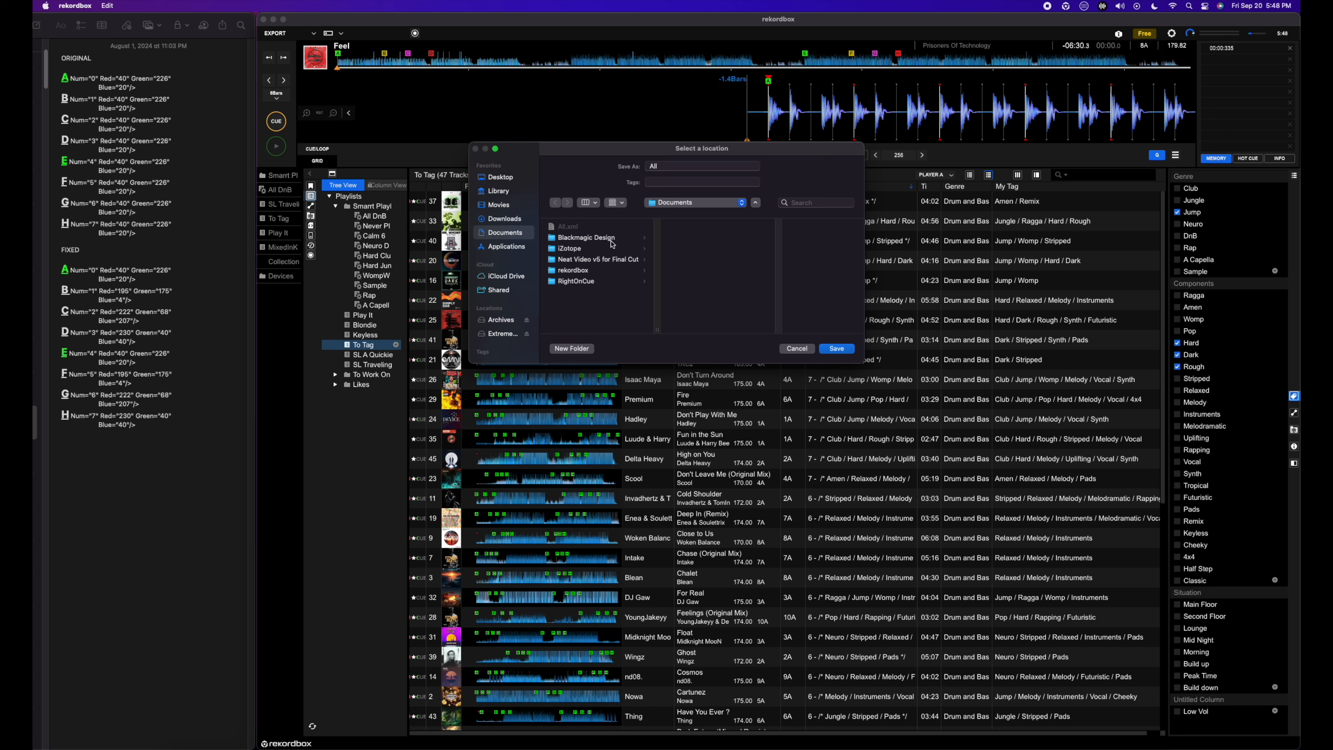
pyautogui.click(836, 349)
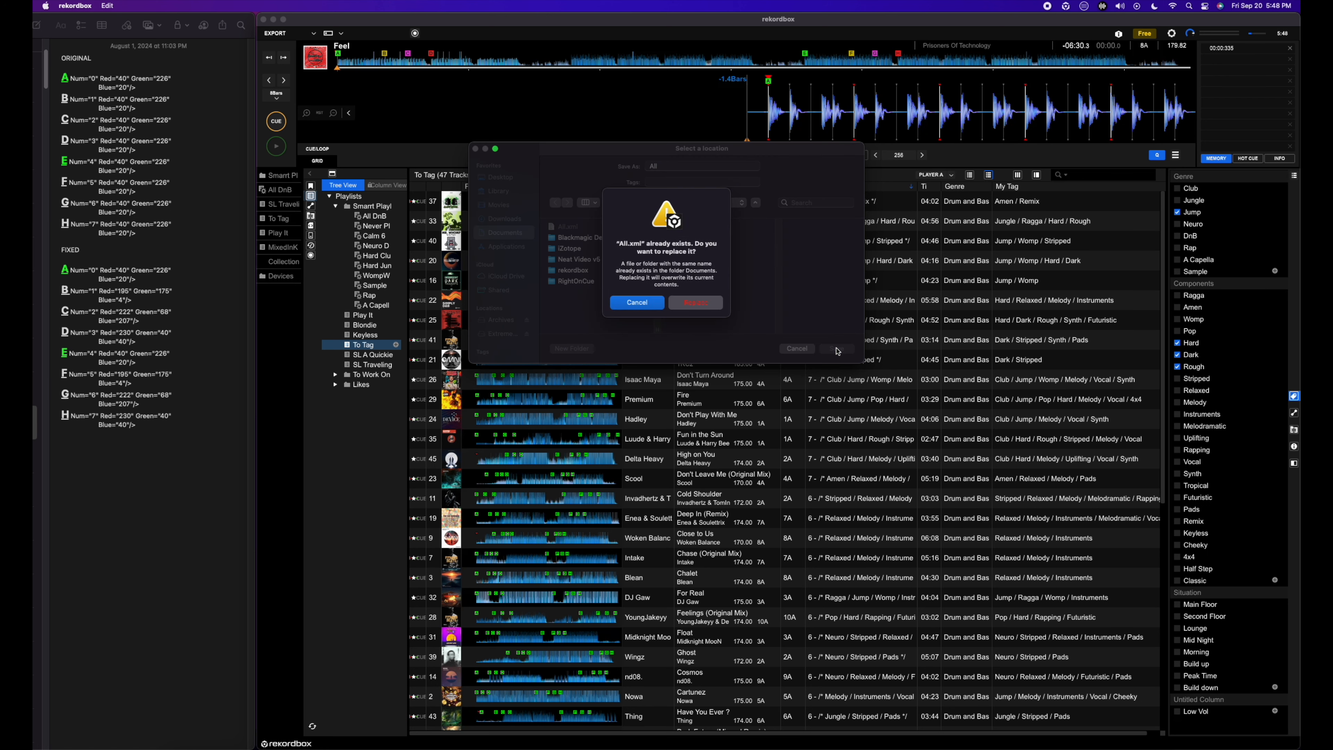
pyautogui.click(715, 309)
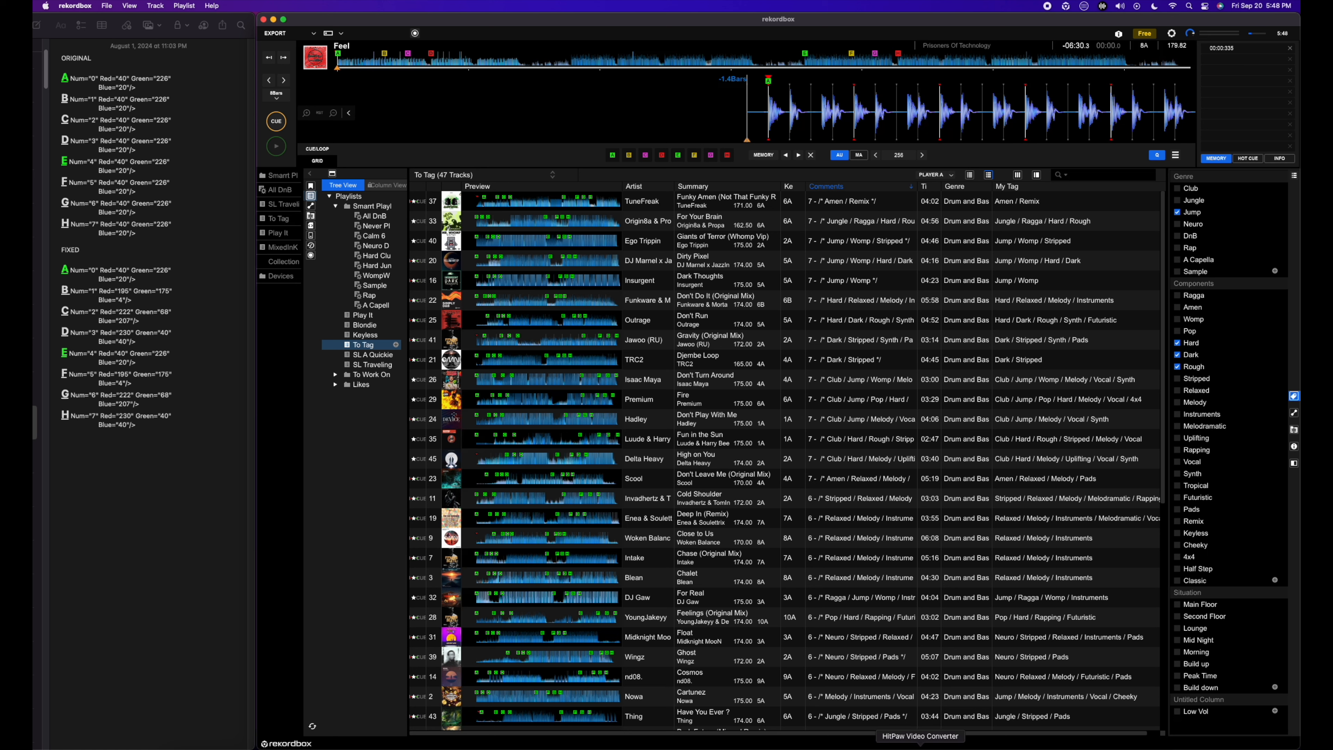
# Step: Switch to TextEdit and open the exported All.xml from the Documents folder
pyautogui.click(1038, 749)
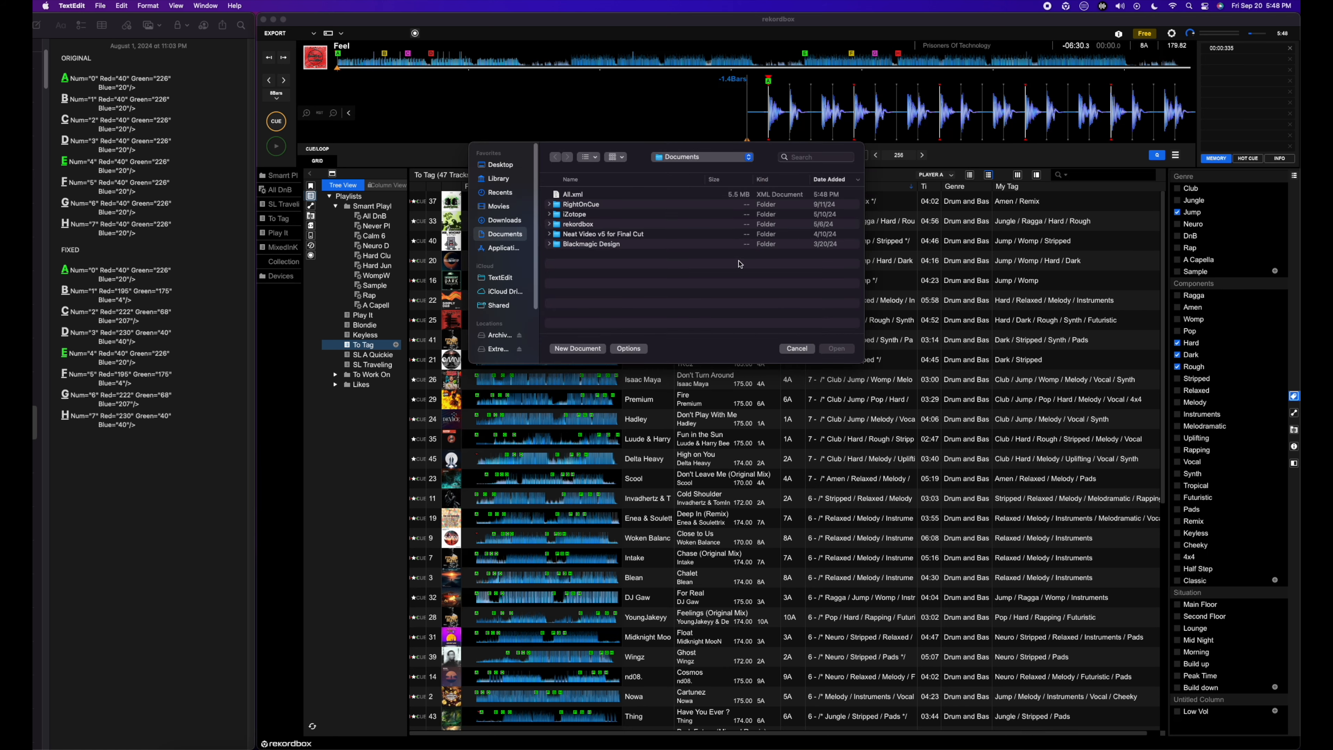
pyautogui.click(597, 198)
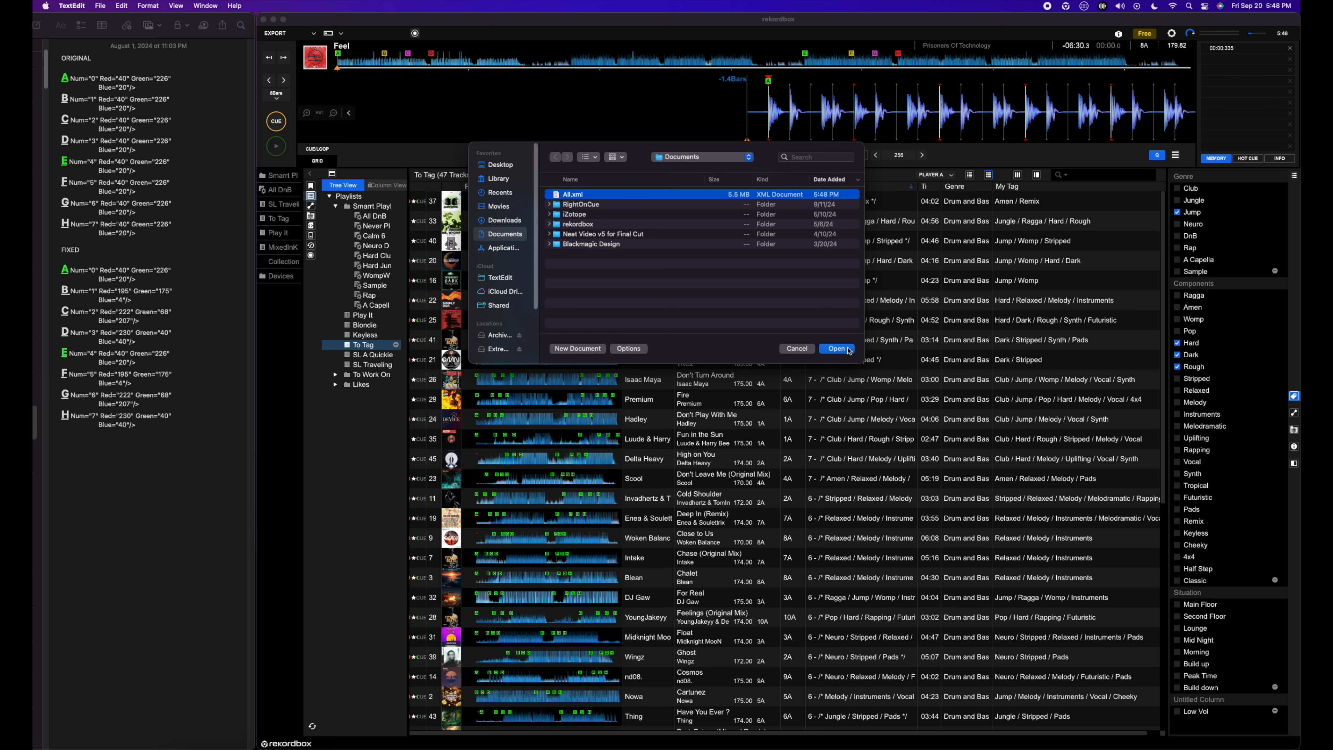
pyautogui.click(836, 348)
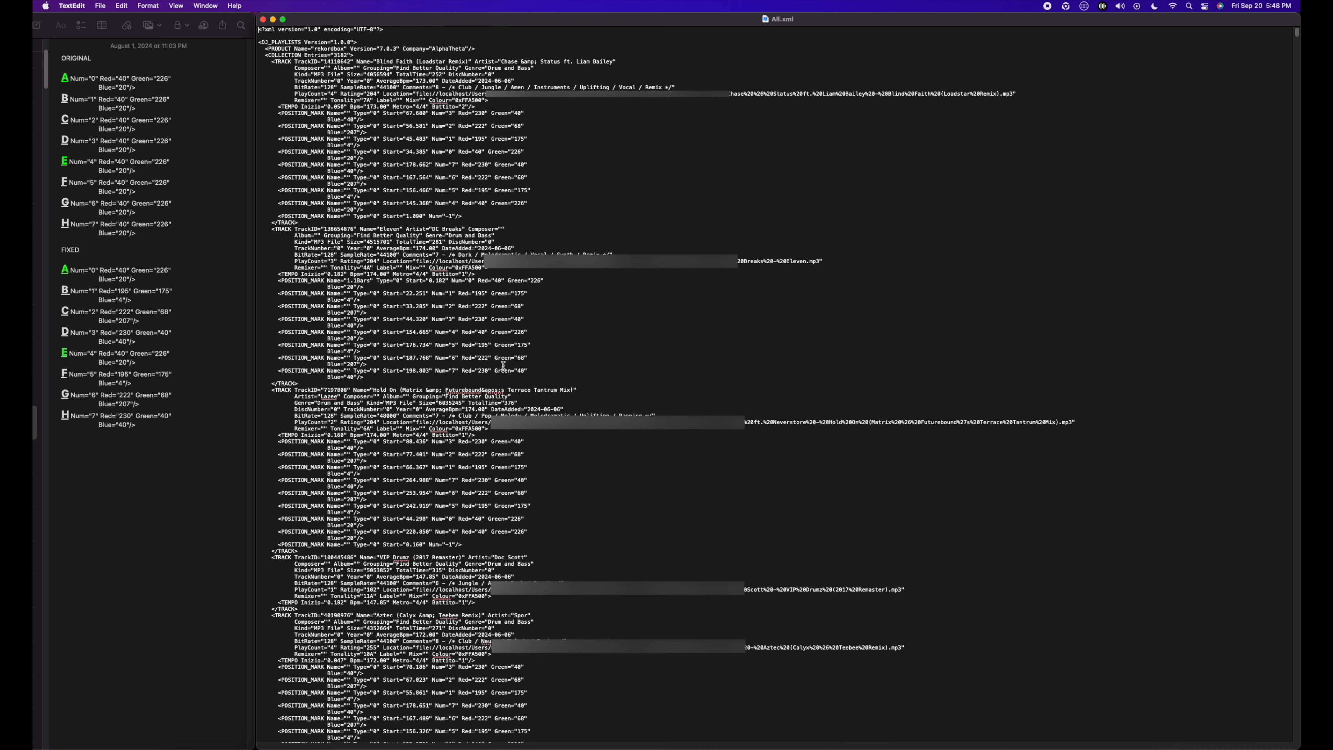
pyautogui.click(173, 442)
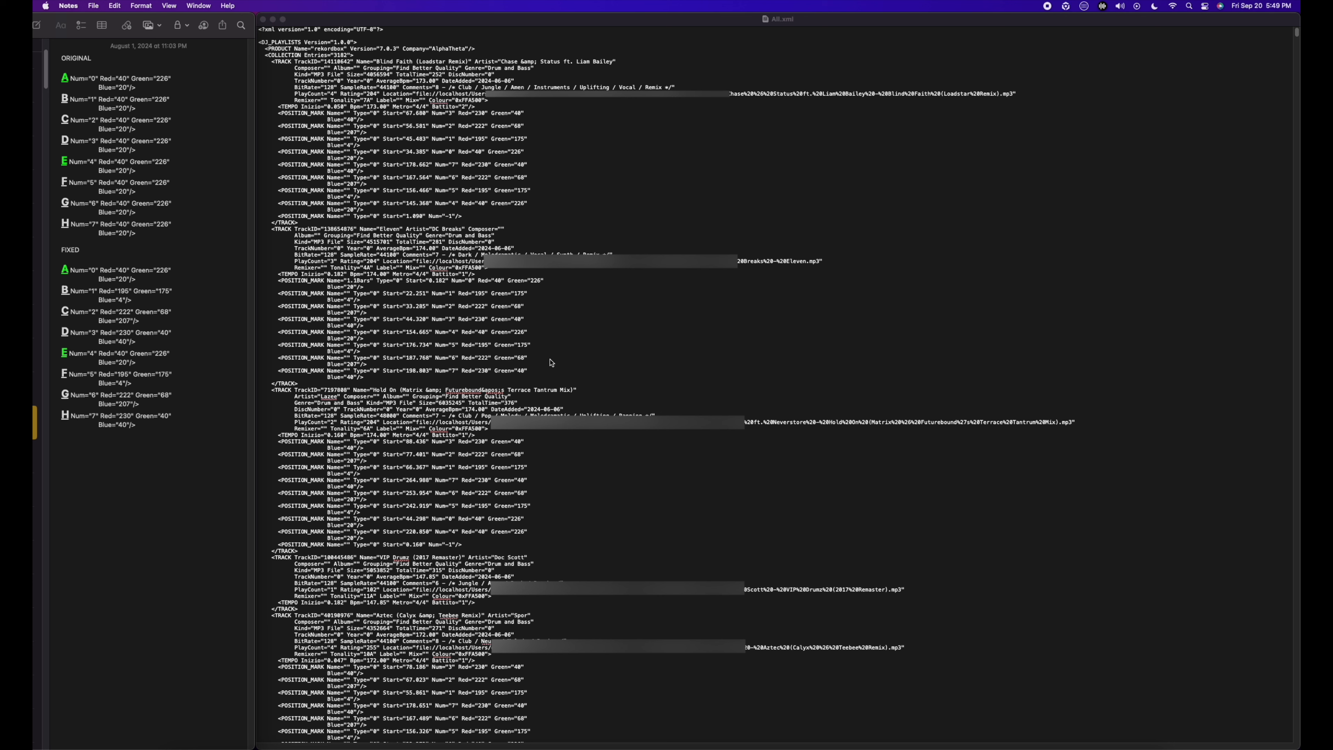
pyautogui.click(657, 359)
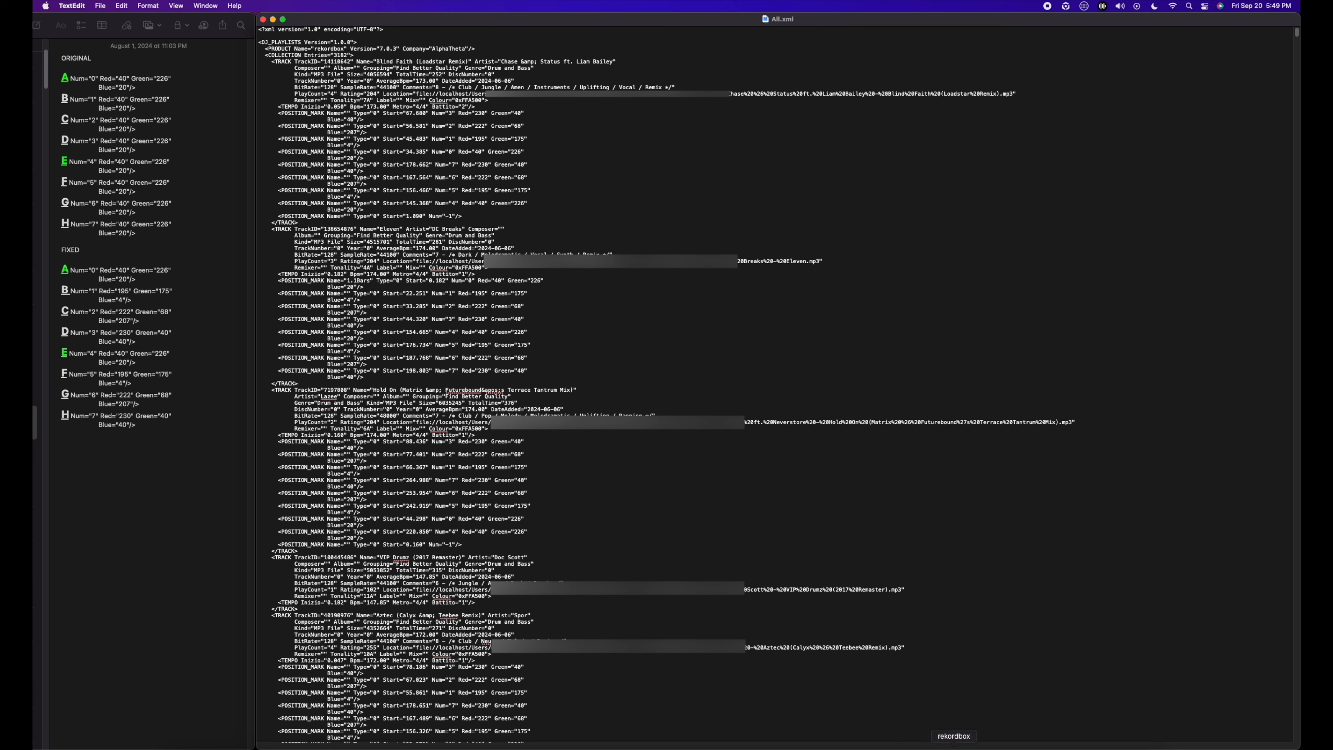
# Step: Switch back to rekordbox and widen the Artist column to read the full artist name of the track "Feel"
pyautogui.click(923, 745)
pyautogui.scroll(-10, 742, 622)
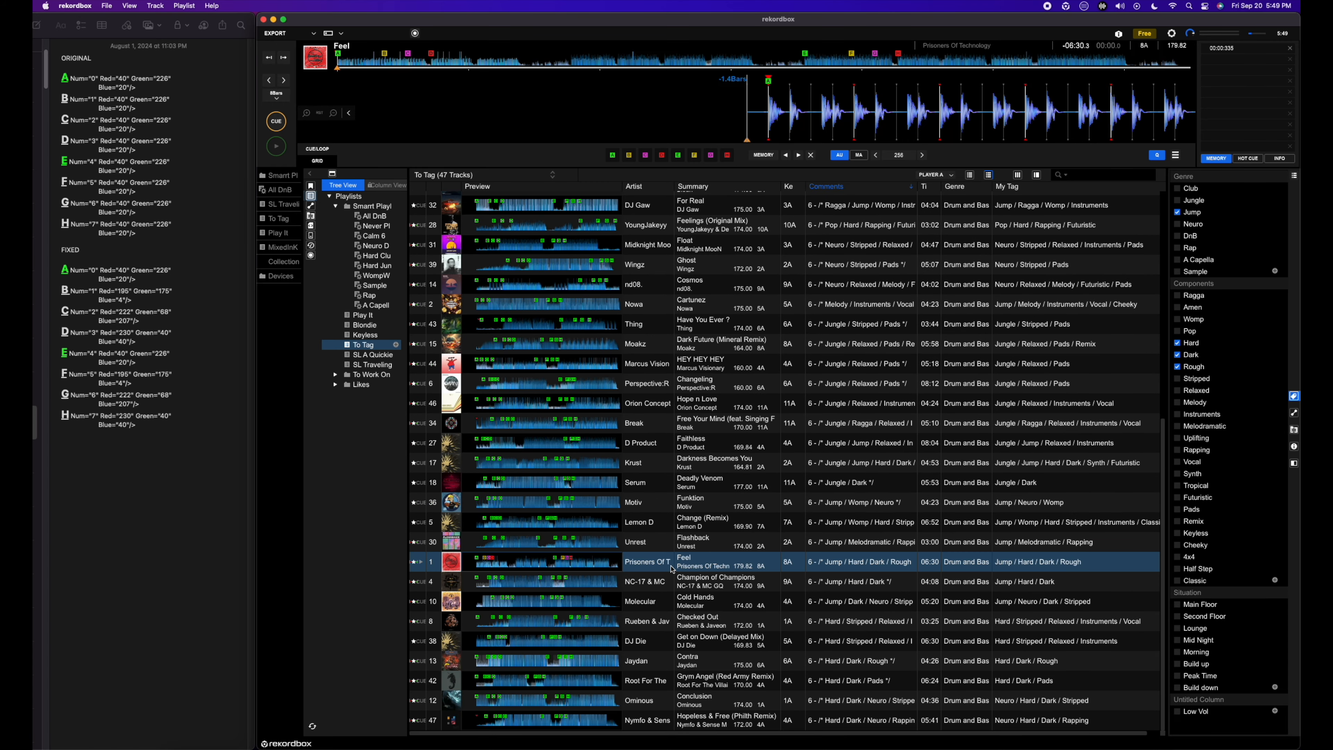
pyautogui.moveTo(673, 187); pyautogui.dragTo(717, 188)
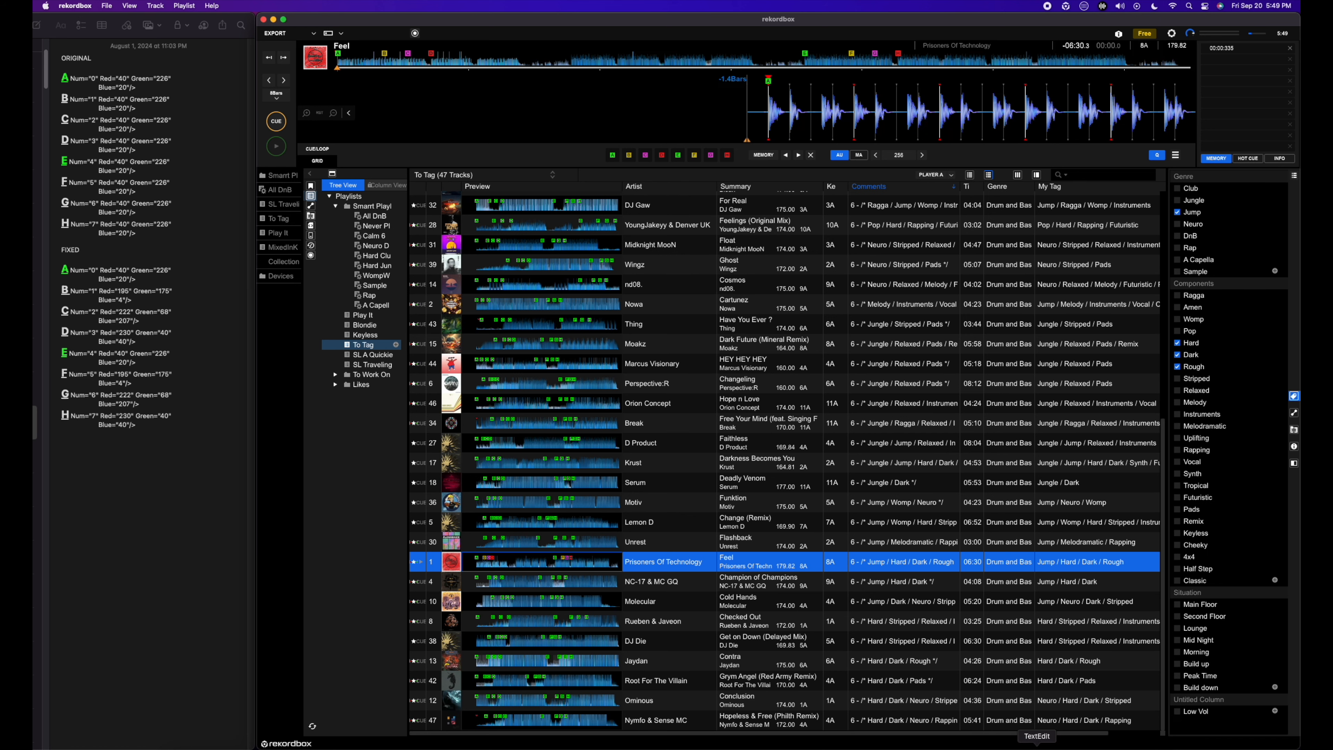
# Step: Return to All.xml in TextEdit and find the Feel track's entry by searching for "prisoners of" and "feel"
pyautogui.click(1039, 749)
pyautogui.click(695, 533)
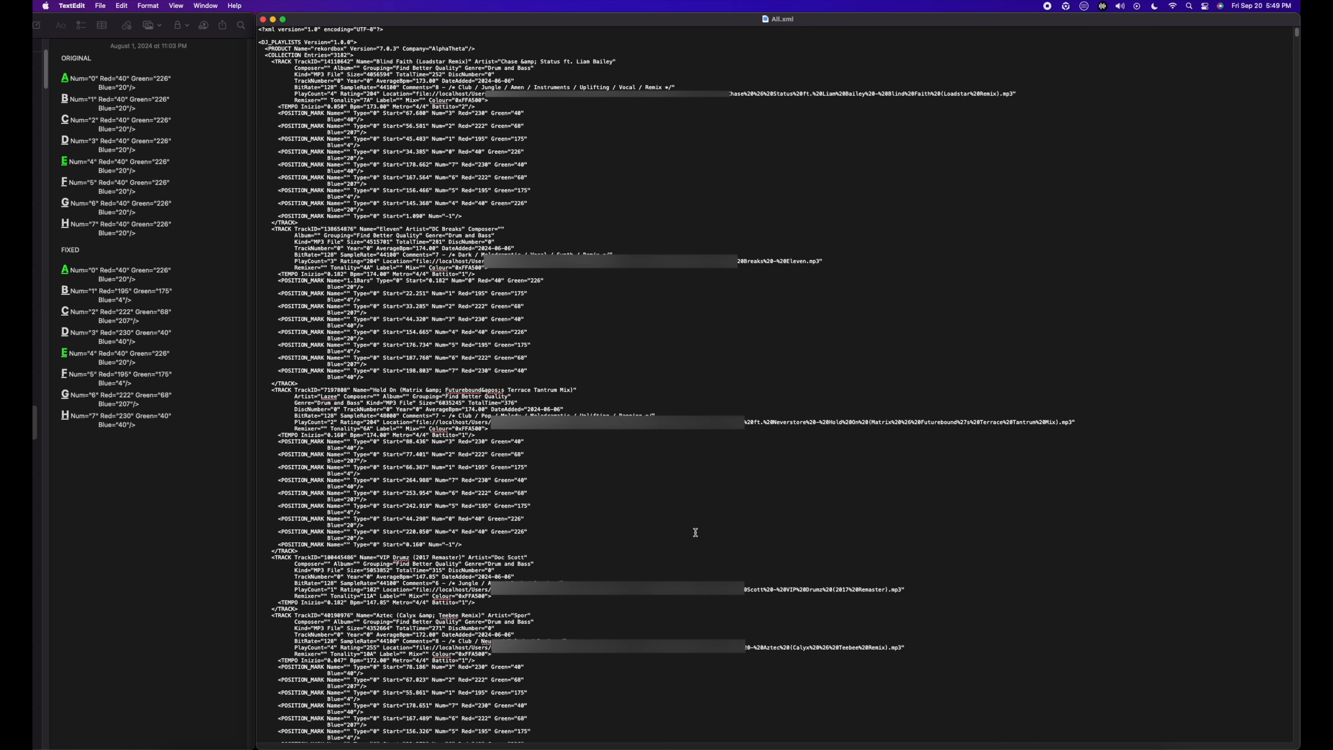
pyautogui.press('super+f')
pyautogui.write('p')
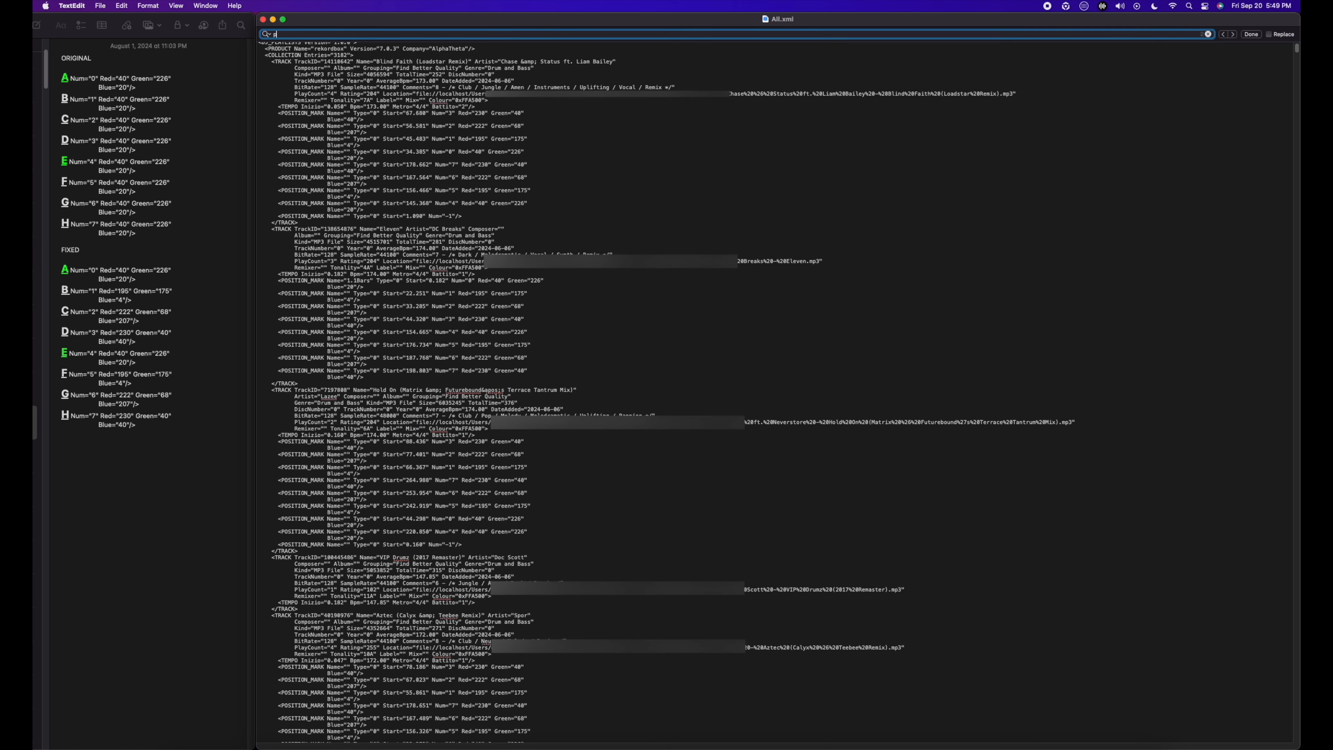
pyautogui.write('risoners of')
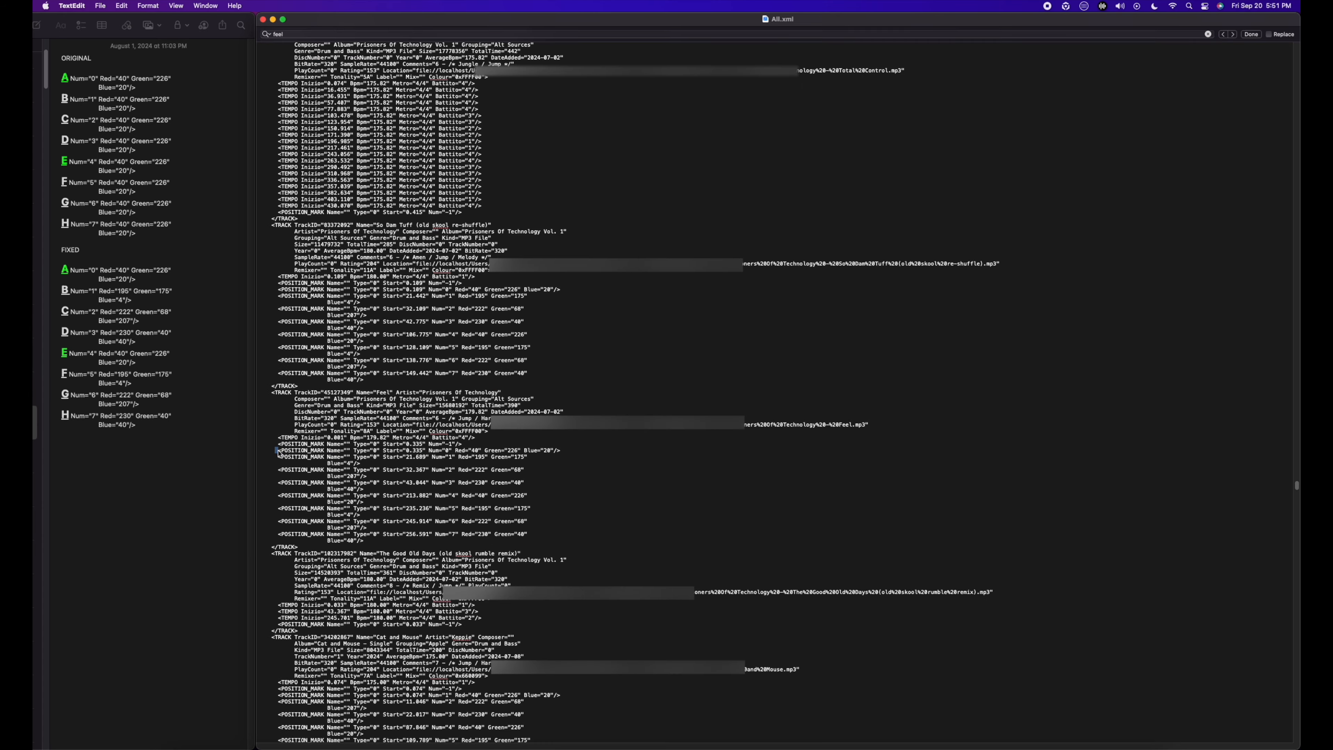
# Step: Highlight the Feel track's hot cue POSITION_MARK lines in All.xml and compare them with the cues on its rekordbox waveform
pyautogui.moveTo(277, 450); pyautogui.dragTo(352, 512)
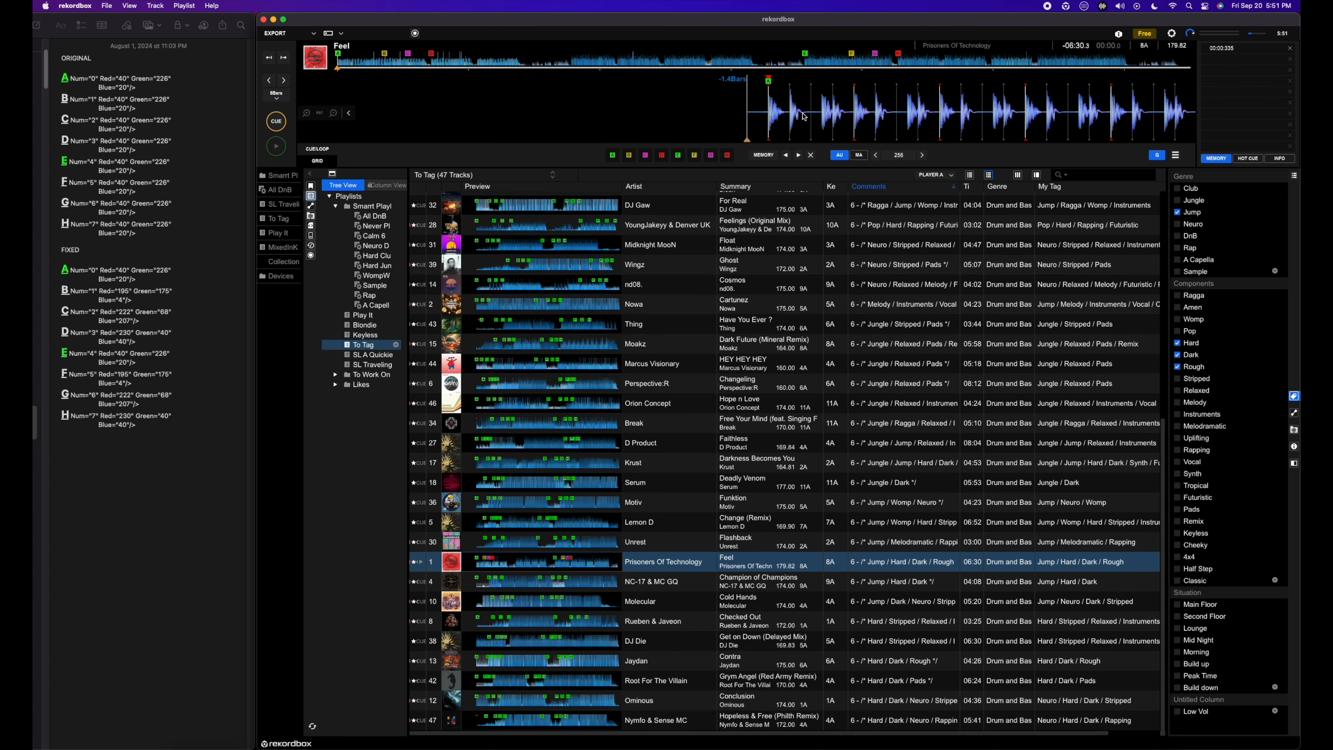
pyautogui.moveTo(804, 118); pyautogui.dragTo(782, 119)
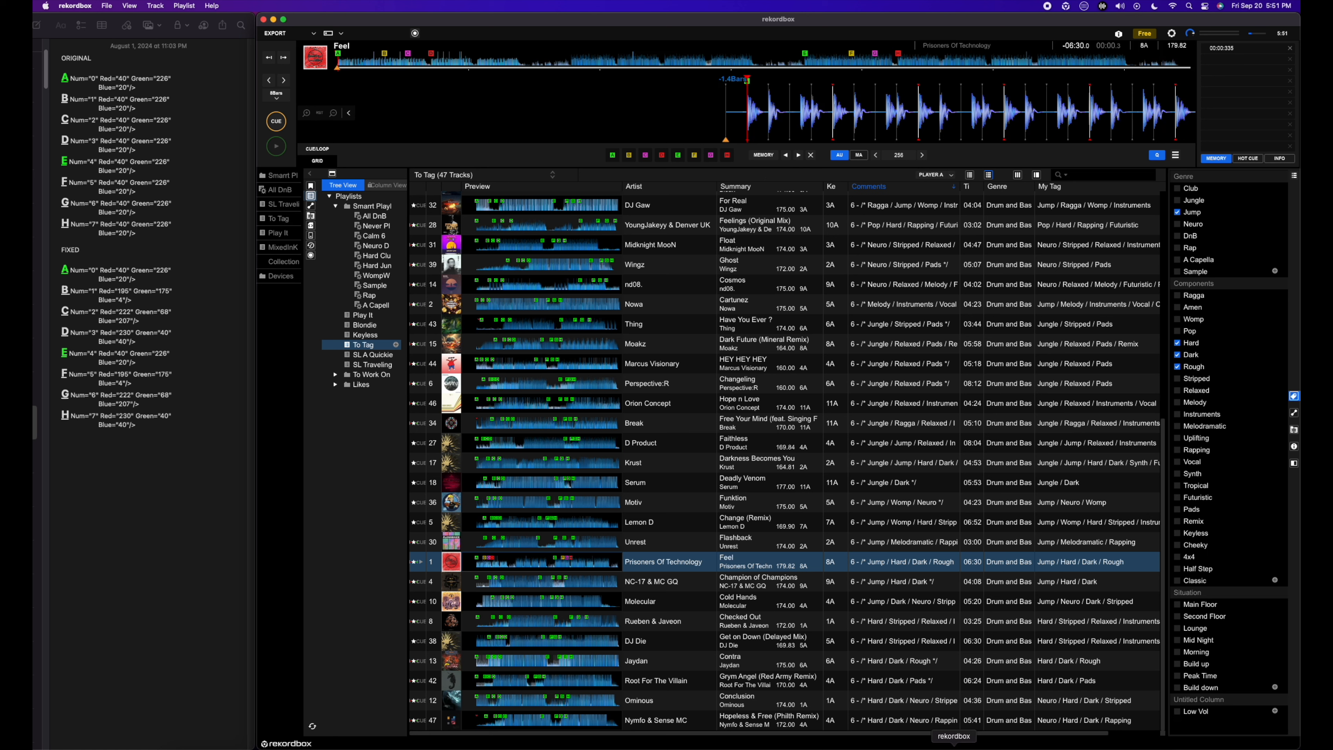
# Step: Delete the Feel track's memory cue and export the collection as XML again, replacing All.xml in the Documents folder
pyautogui.click(648, 558)
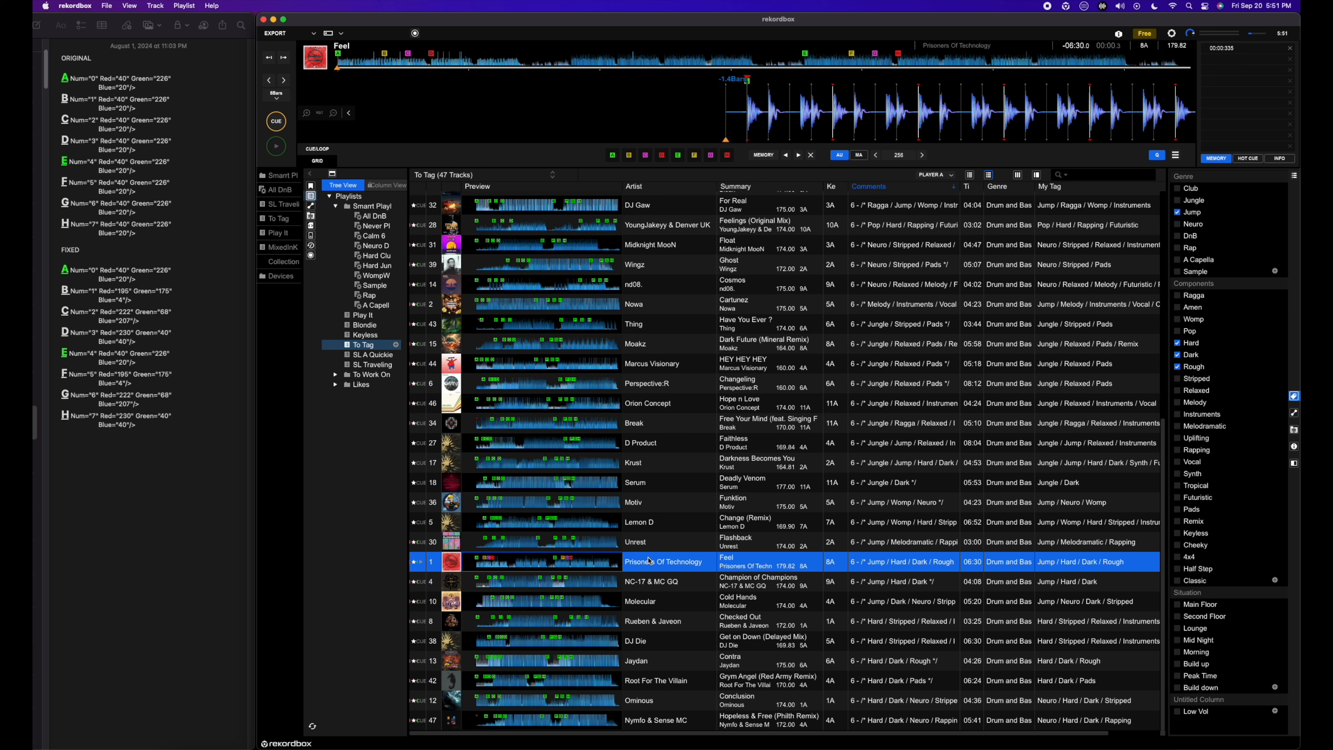
pyautogui.click(1292, 53)
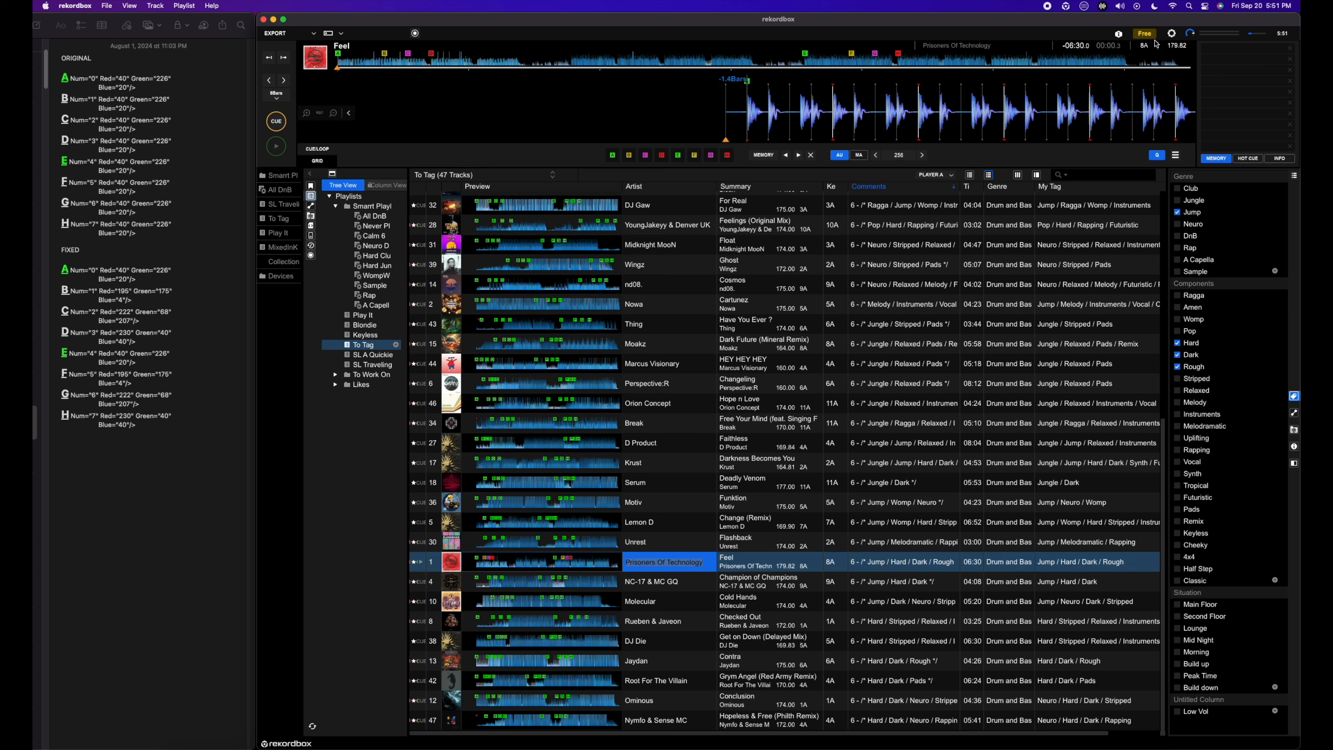
pyautogui.click(107, 5)
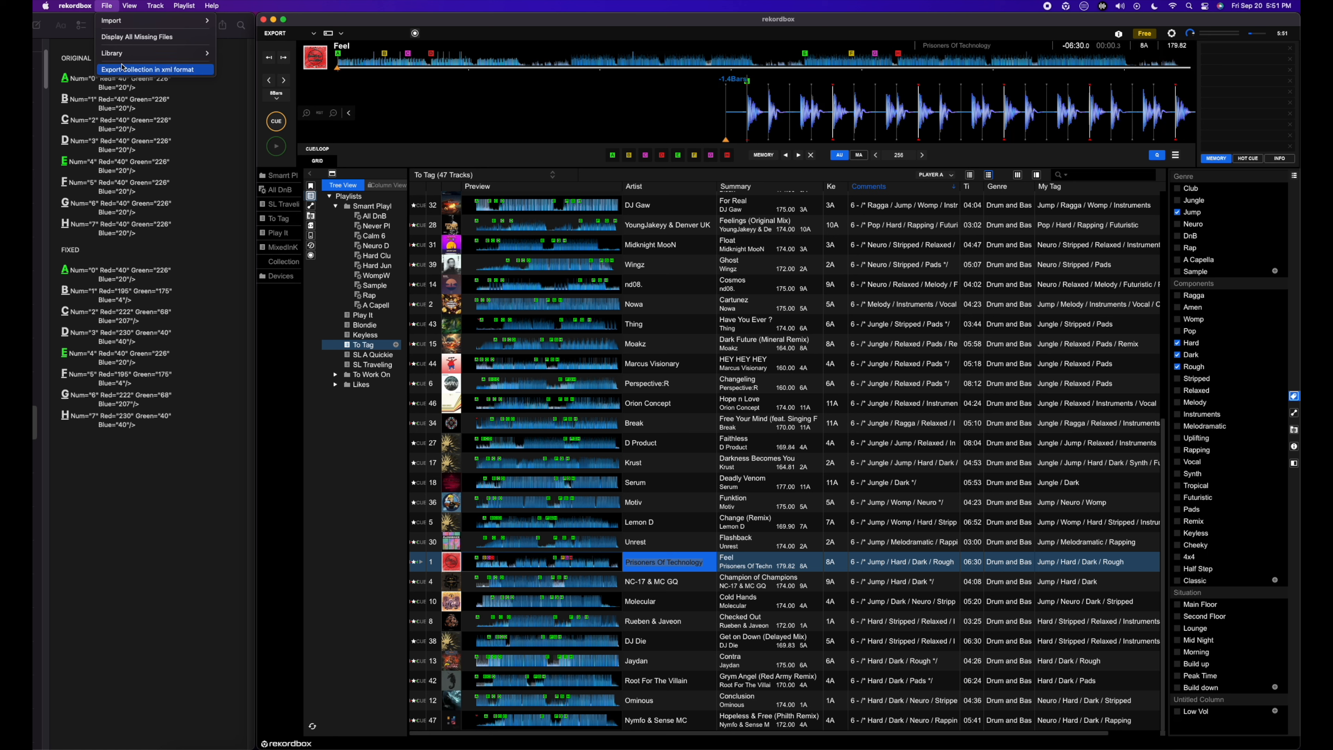
pyautogui.click(148, 69)
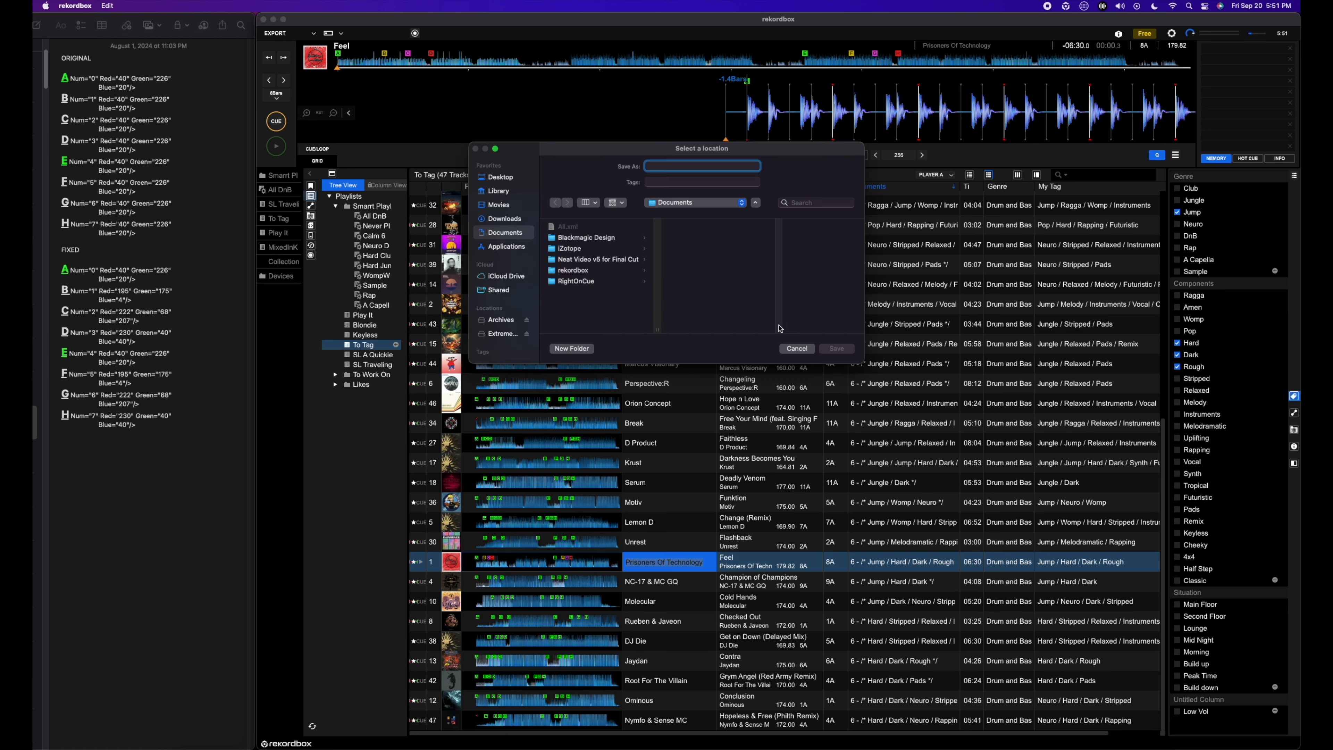
pyautogui.click(567, 226)
pyautogui.click(837, 349)
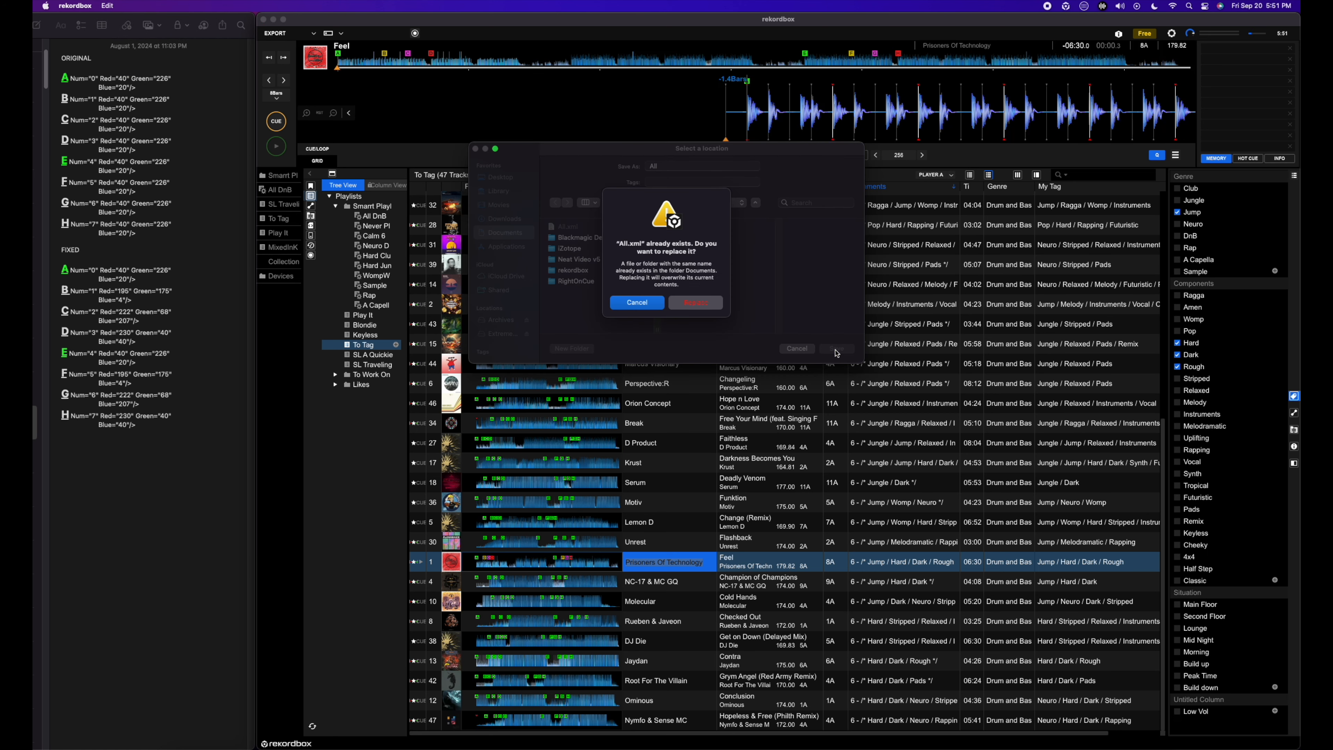
pyautogui.click(706, 302)
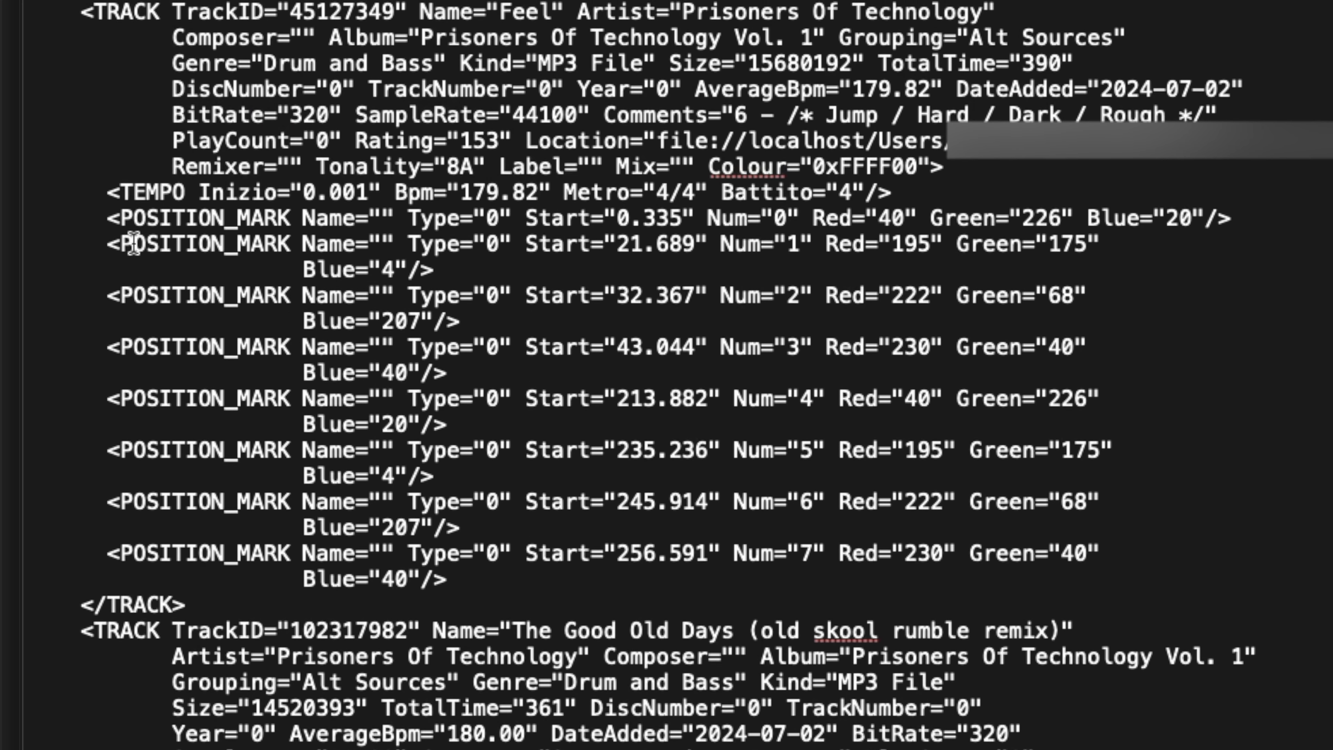
# Step: Switch to TextEdit and examine the Num, Red, Green and Blue values across the Feel track's POSITION_MARK lines in All.xml
pyautogui.moveTo(98, 217); pyautogui.dragTo(565, 581)
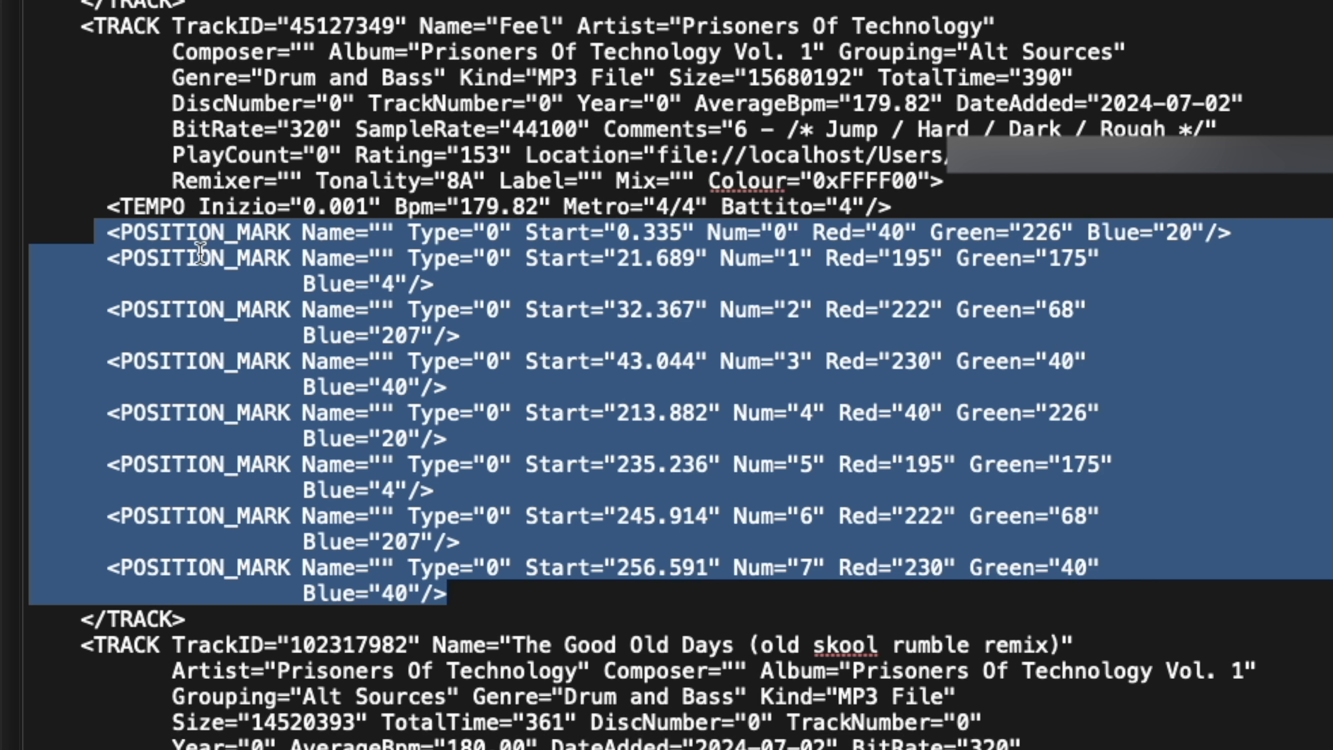
pyautogui.click(169, 267)
pyautogui.moveTo(110, 233); pyautogui.dragTo(496, 582)
pyautogui.click(801, 362)
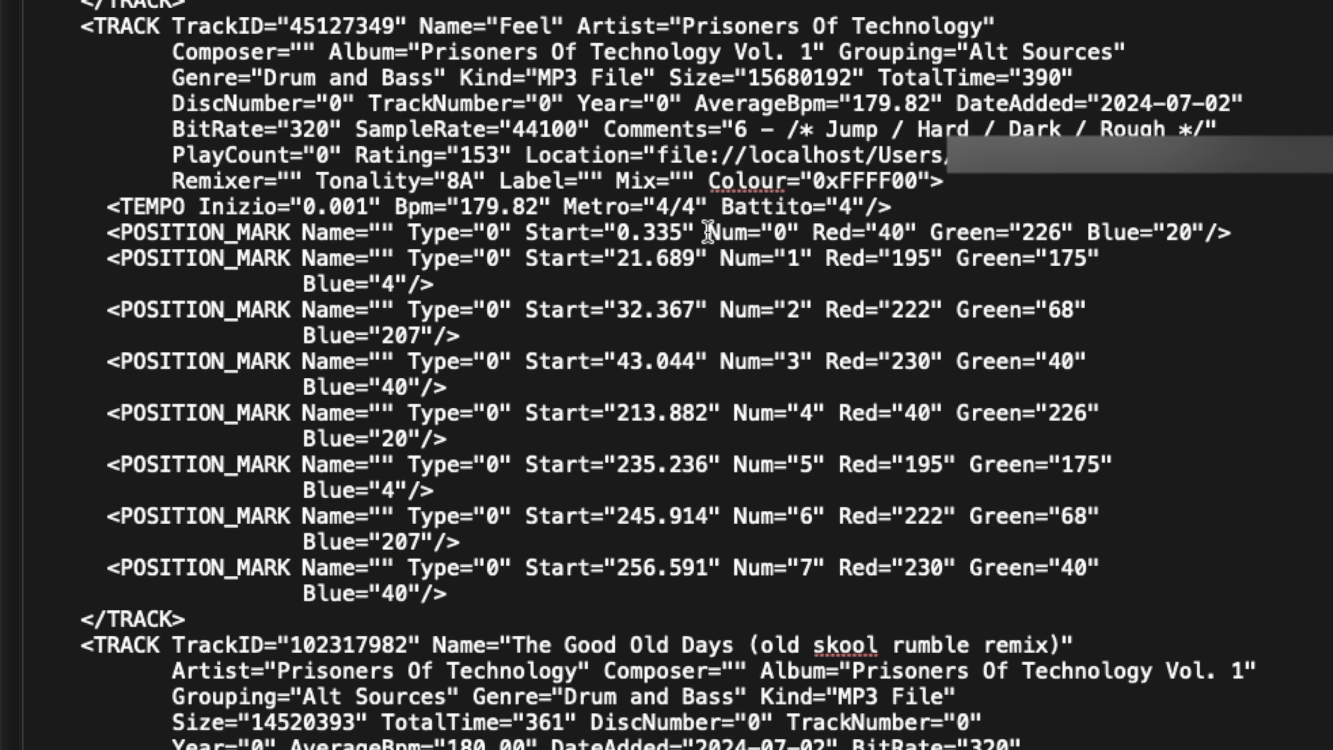
# Step: Copy the Feel track's cue lines from Num="0" through the last POSITION_MARK and paste them into a new note in Notes
pyautogui.moveTo(709, 241); pyautogui.dragTo(485, 597)
pyautogui.press('super+c')
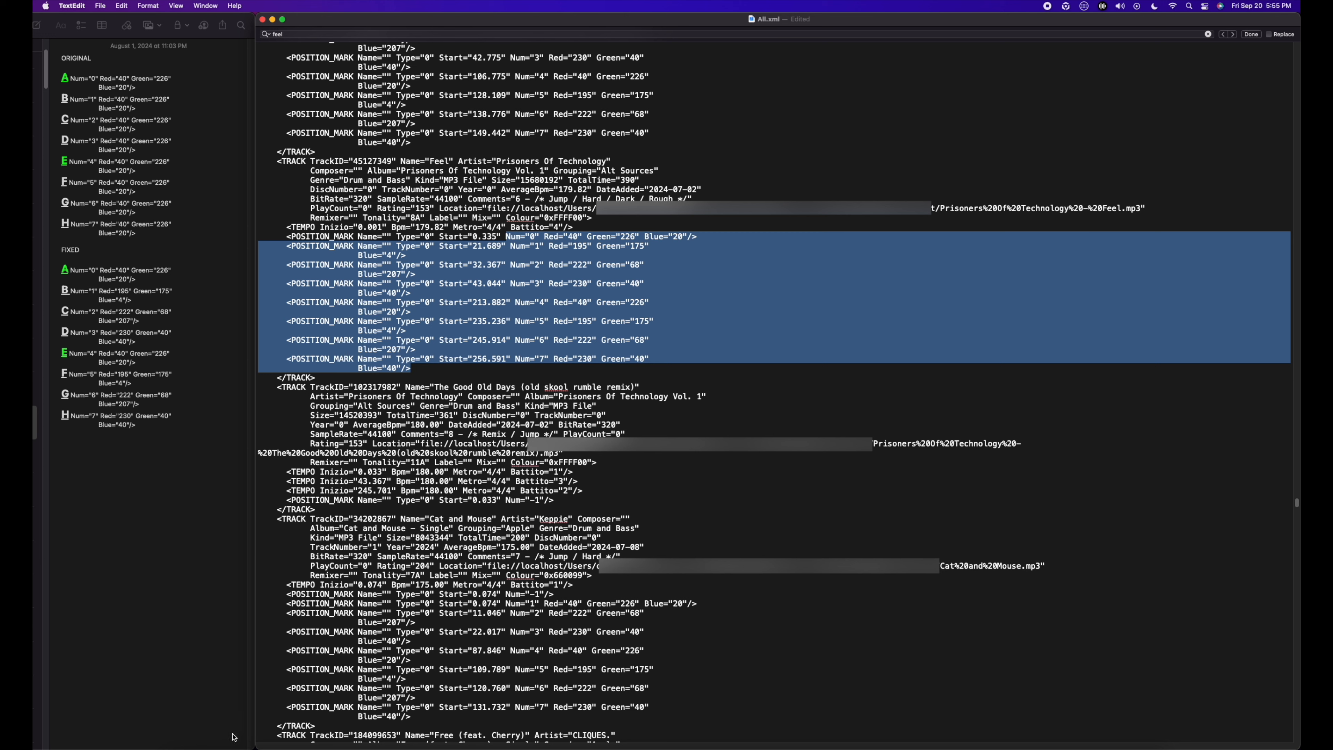
pyautogui.click(233, 737)
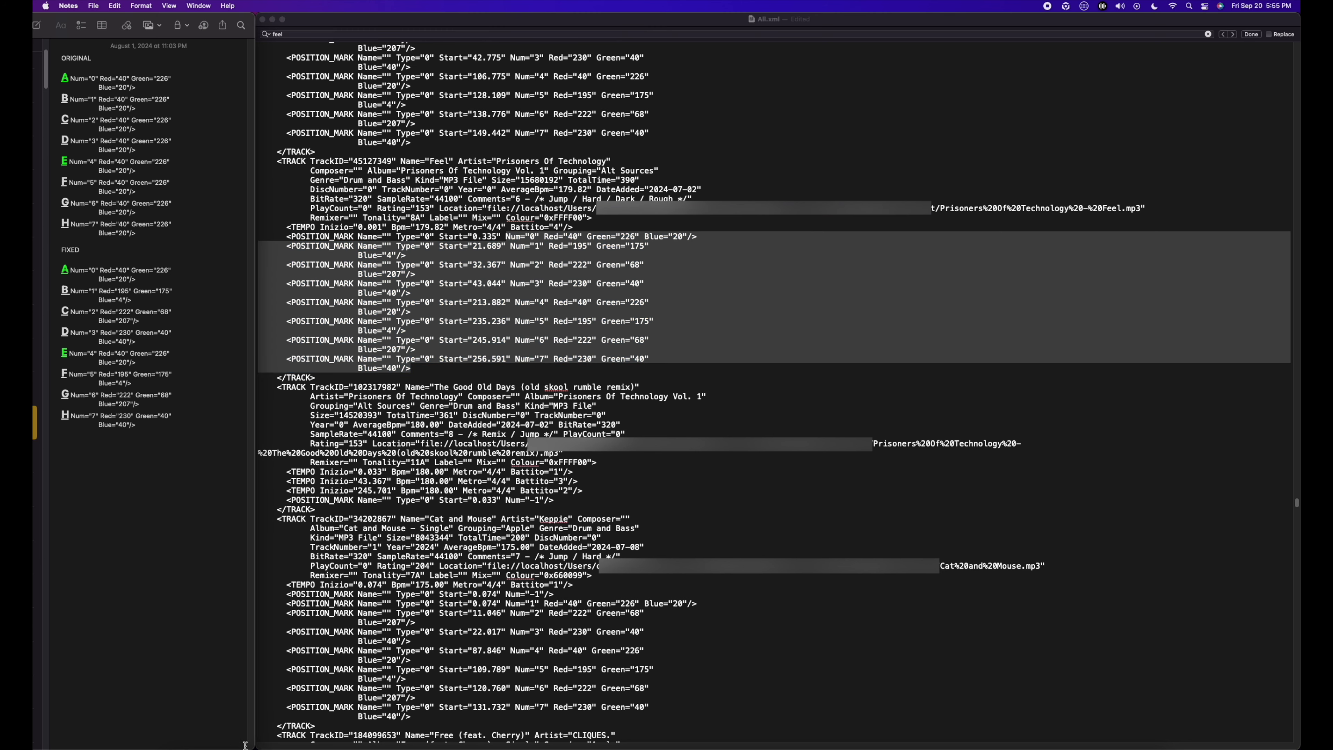
pyautogui.moveTo(250, 746); pyautogui.dragTo(449, 725)
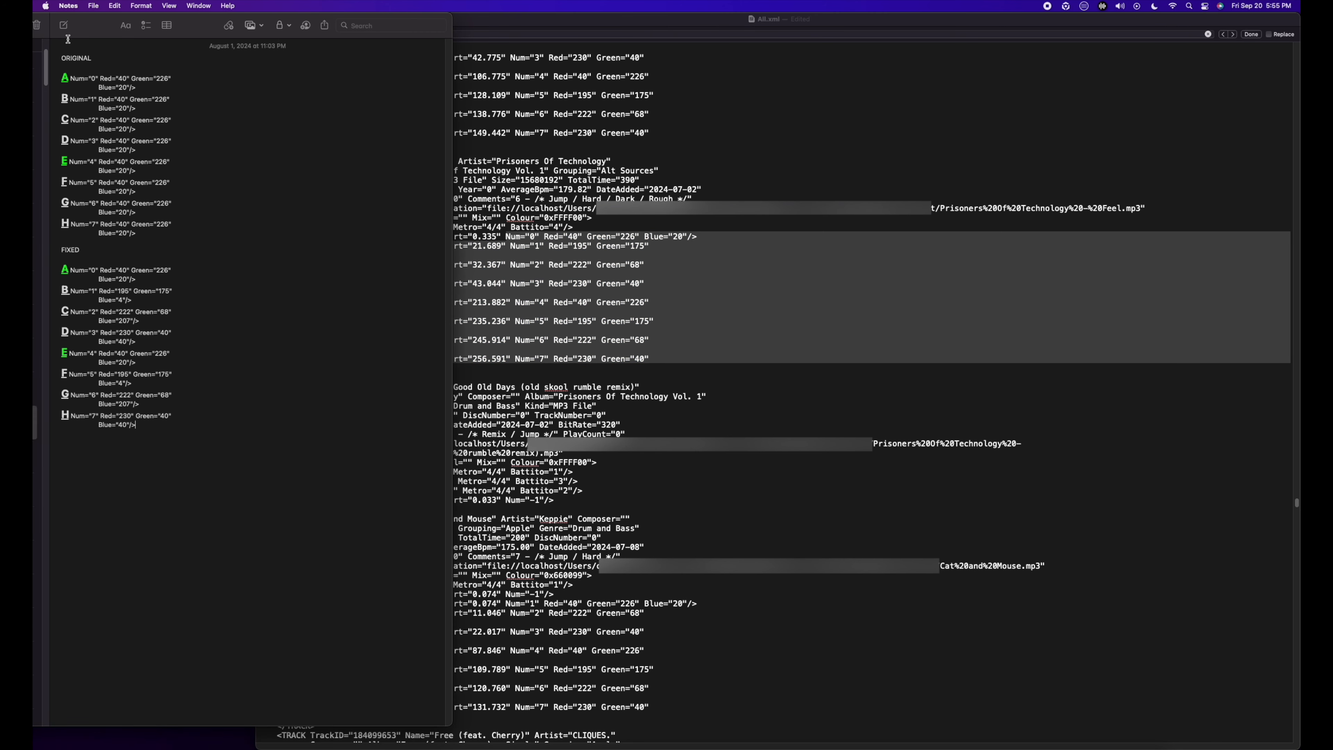
pyautogui.click(65, 27)
pyautogui.press('super+v')
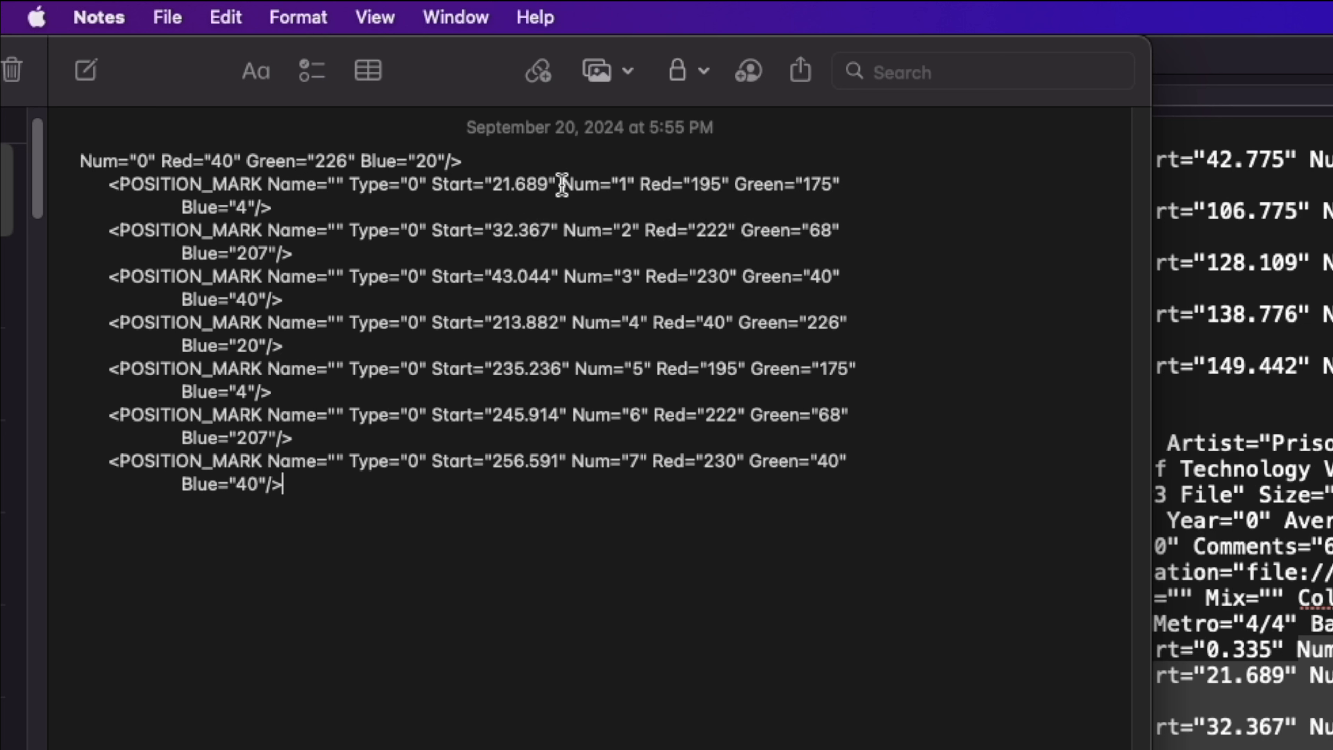
# Step: Remove the indented POSITION_MARK, Name, Type and Start text preceding Num="1" and Num="2" in the new note
pyautogui.moveTo(561, 184); pyautogui.dragTo(84, 184)
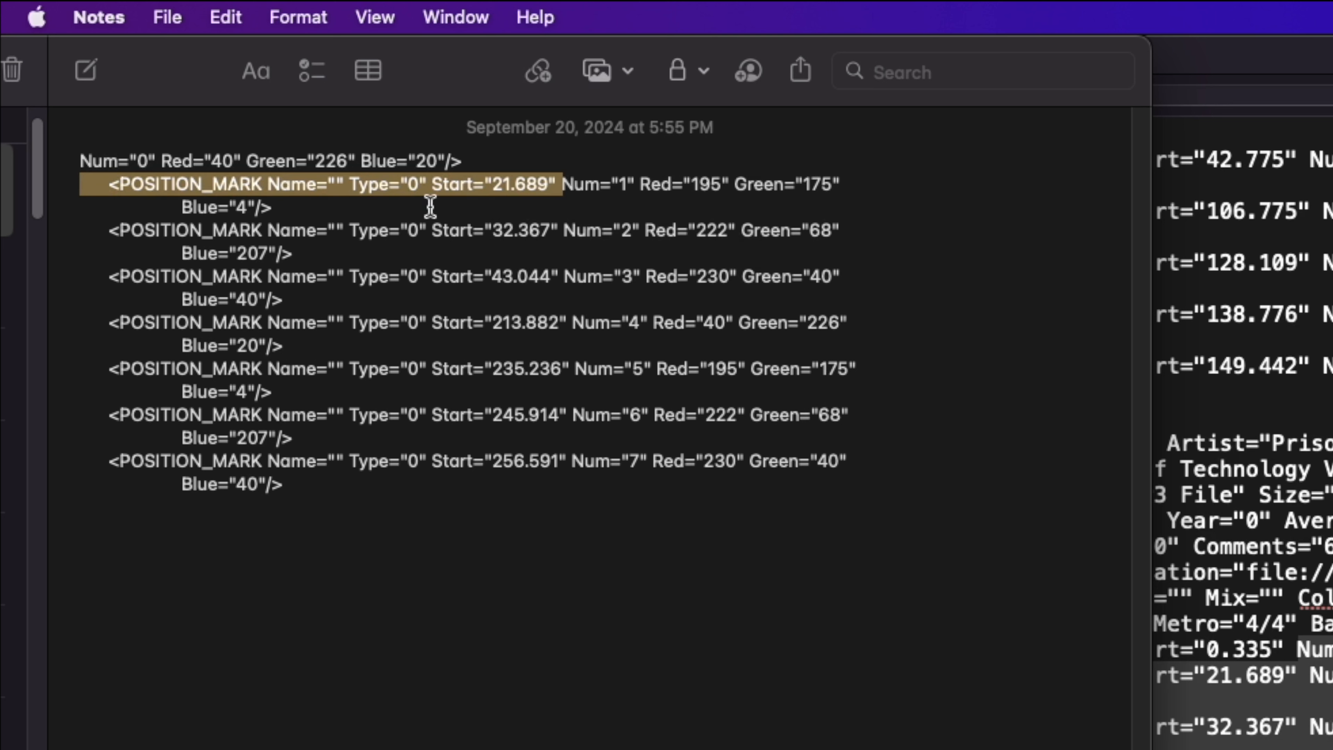
pyautogui.press('BackSpace')
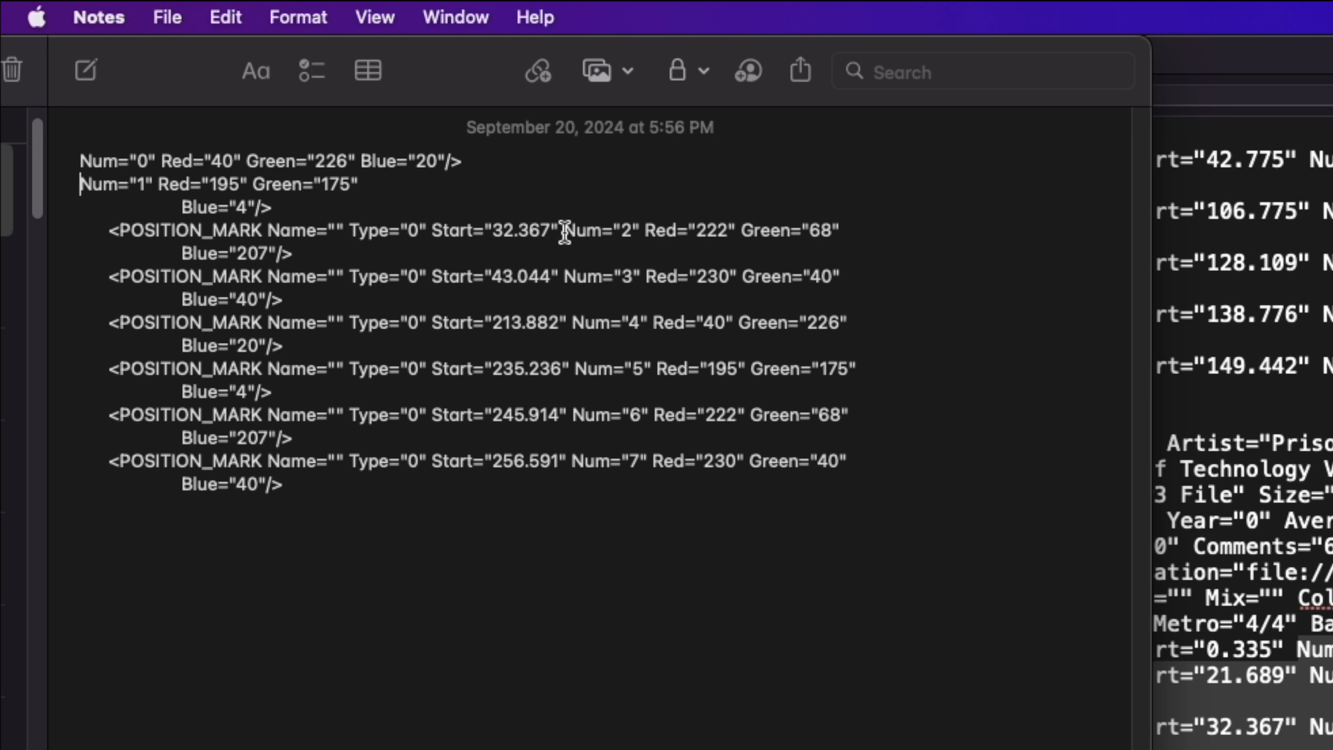
pyautogui.moveTo(564, 231); pyautogui.dragTo(67, 230)
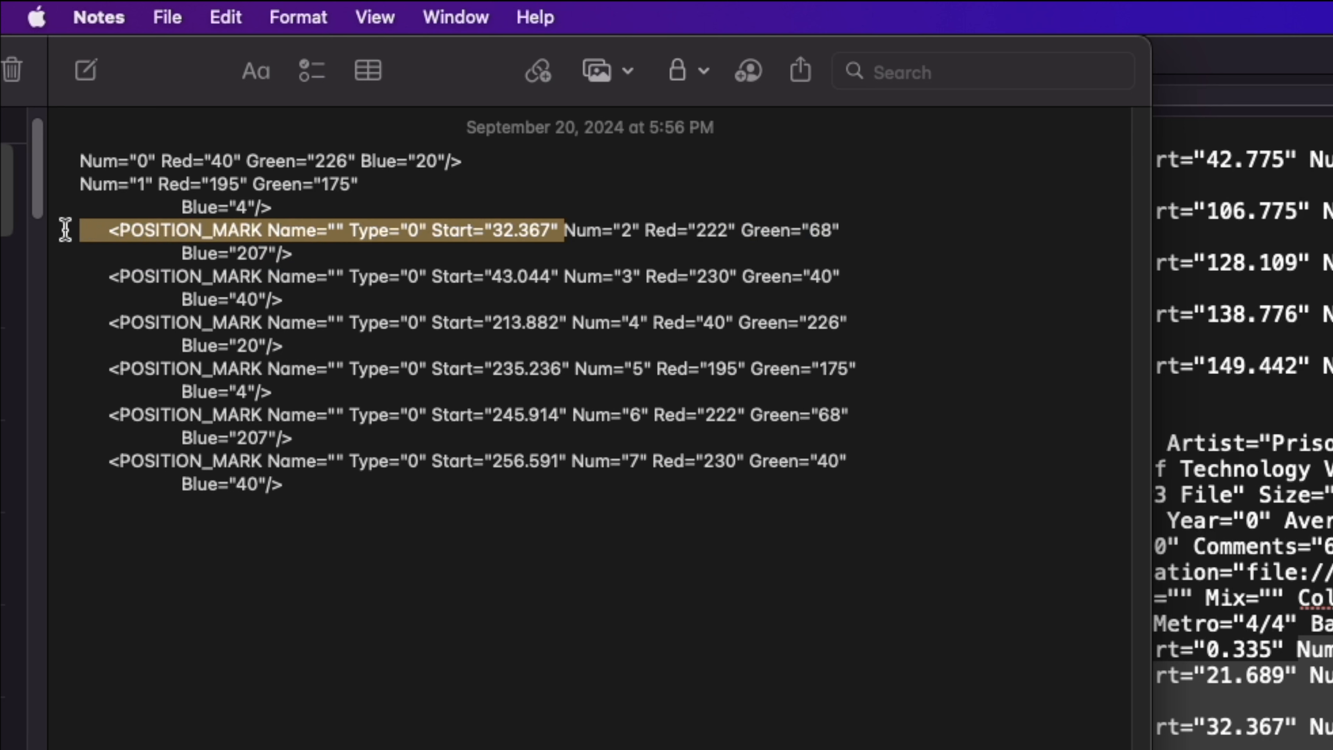
pyautogui.press('BackSpace')
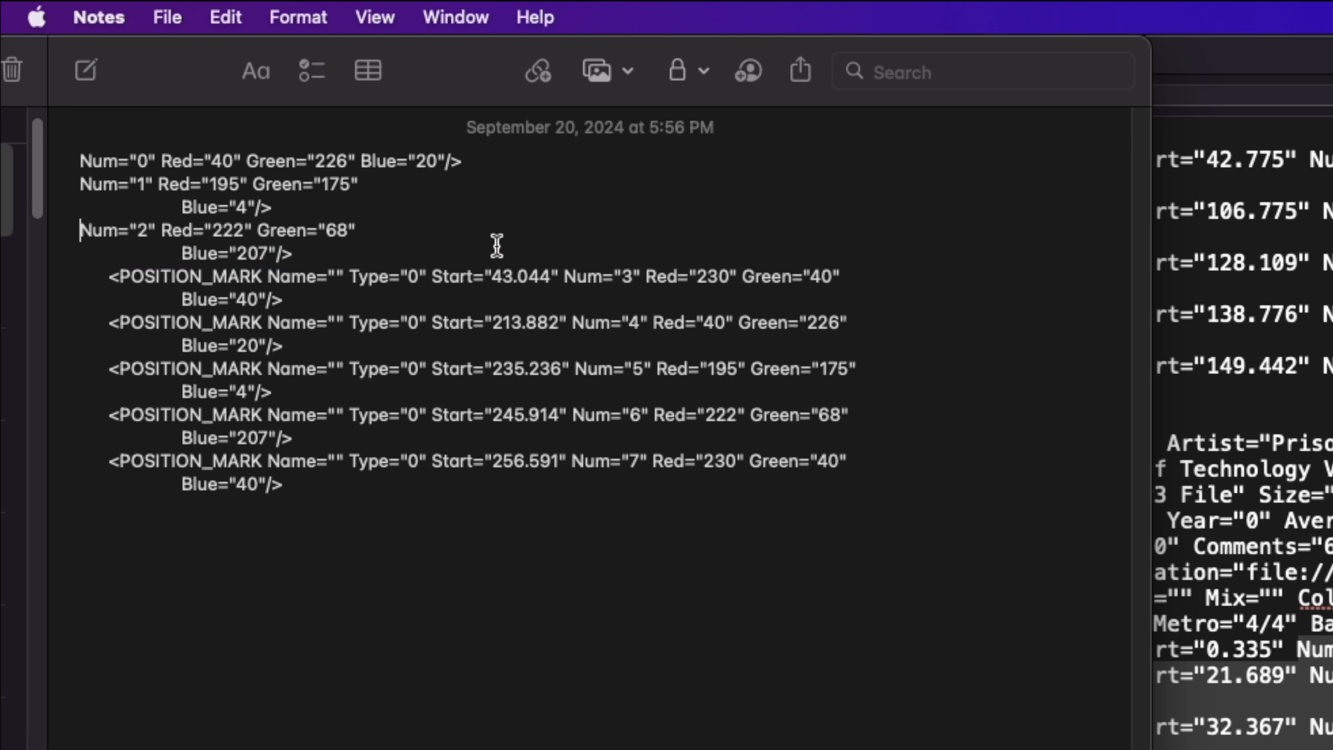
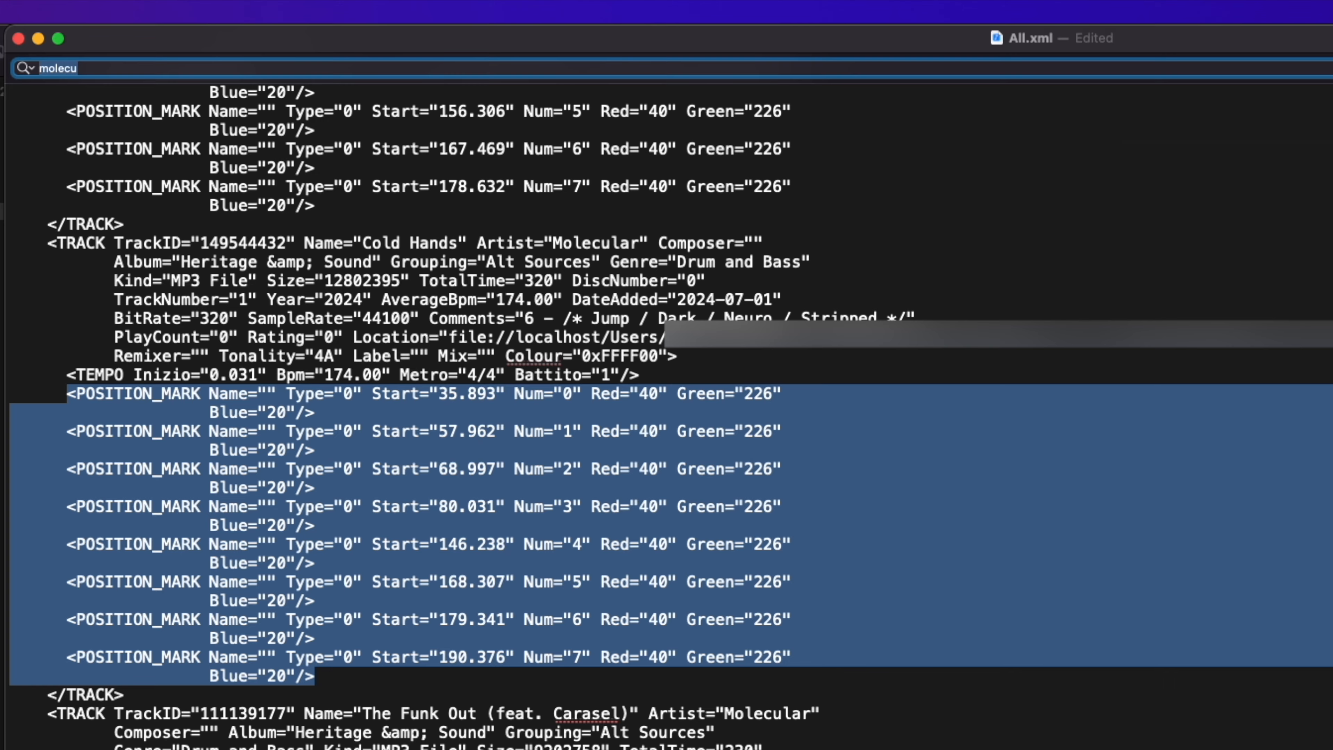
# Step: Replace every Num="1" Red="40" Green="226" Blue="20" in All.xml with the Num="1" Red="195" Green="175" Blue="4" text copied from Notes
pyautogui.write('Num="1" Red="40" Green="226" Blue="20"/>')
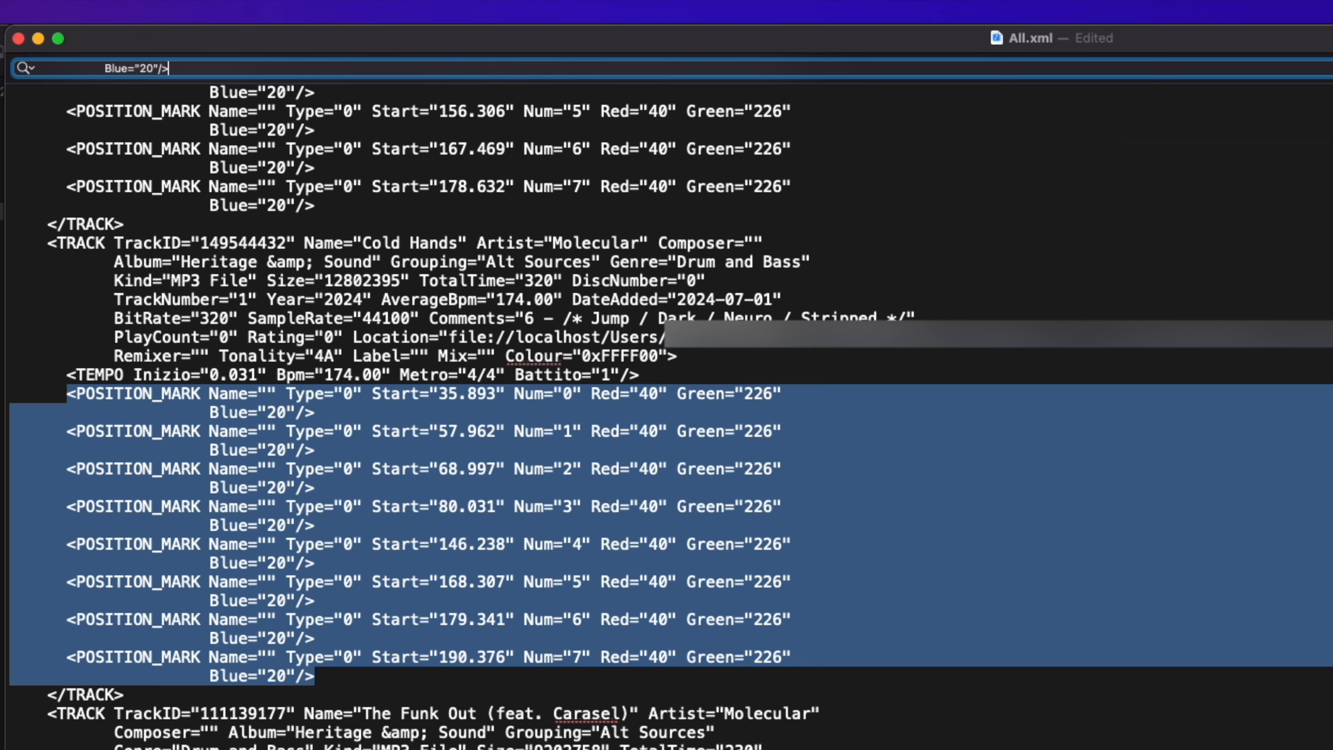
pyautogui.press('Return')
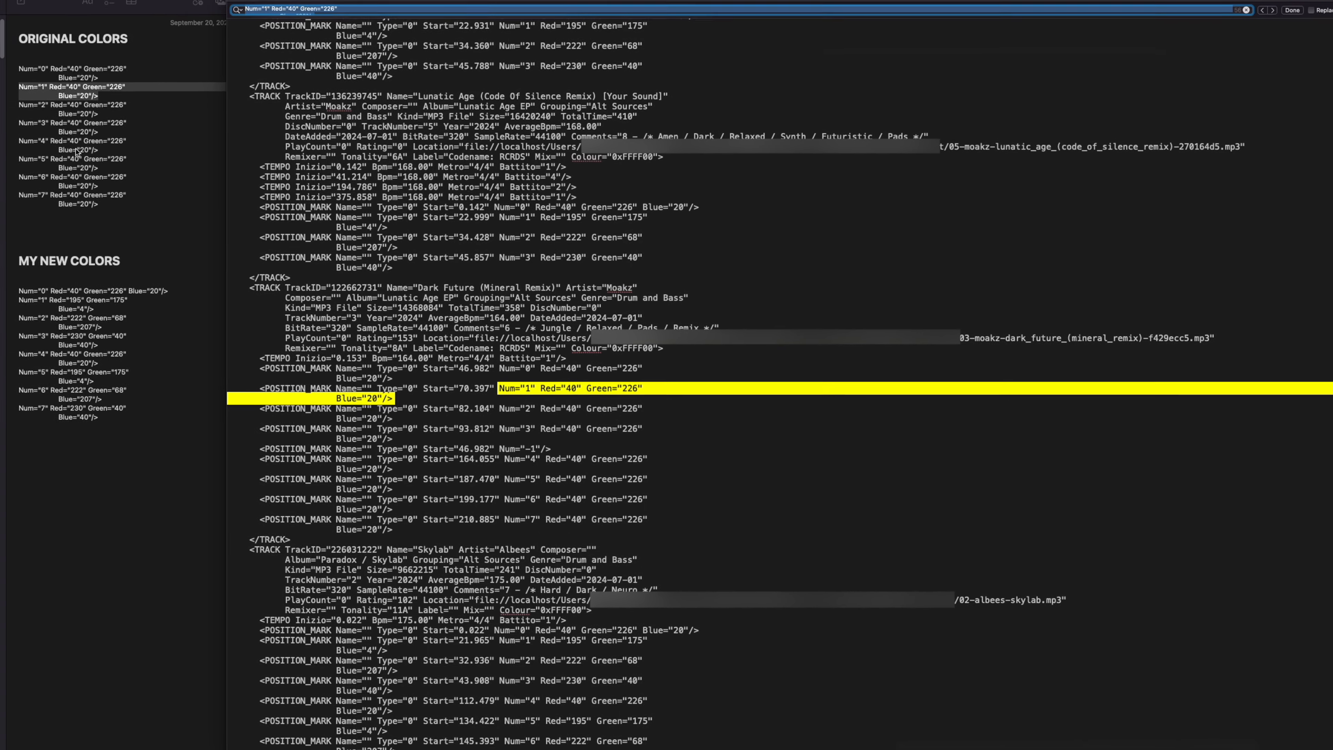
pyautogui.click(89, 304)
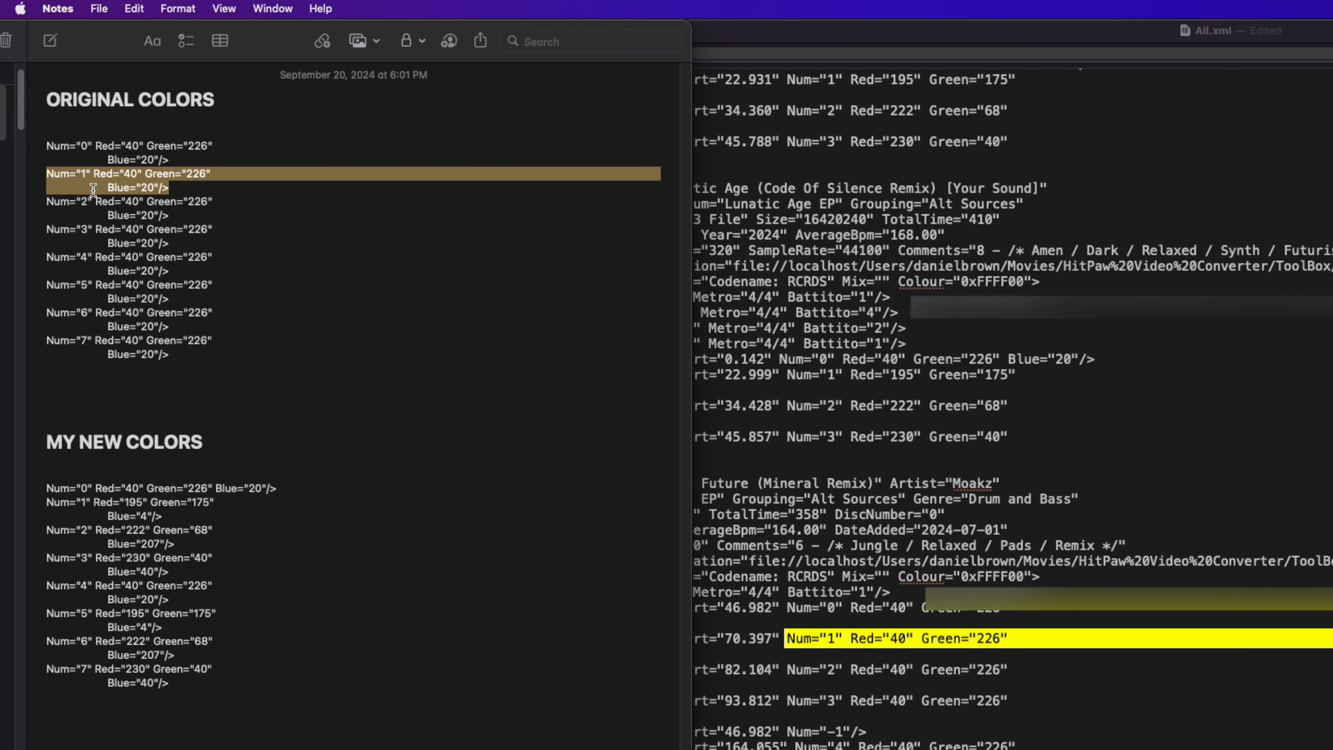
pyautogui.moveTo(176, 515); pyautogui.dragTo(45, 503)
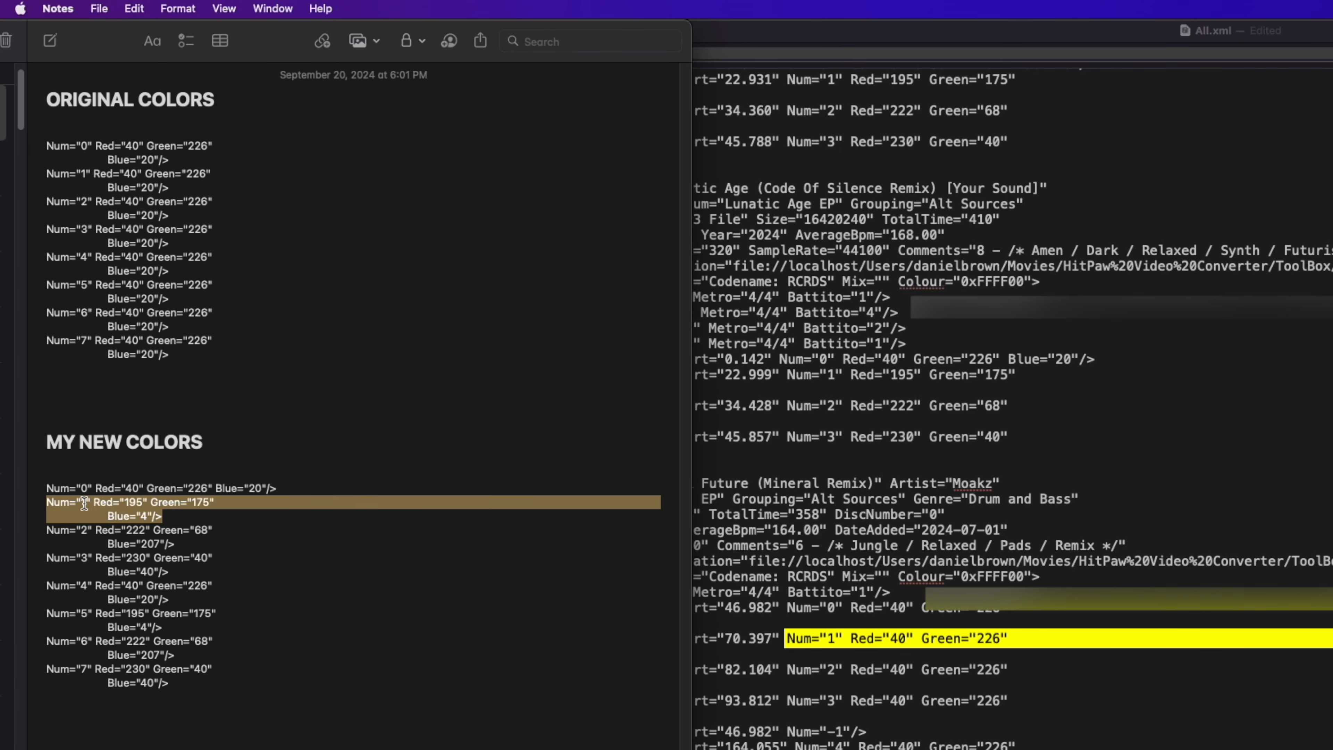
pyautogui.press('super+c')
pyautogui.press('super+Tab')
pyautogui.click(1280, 55)
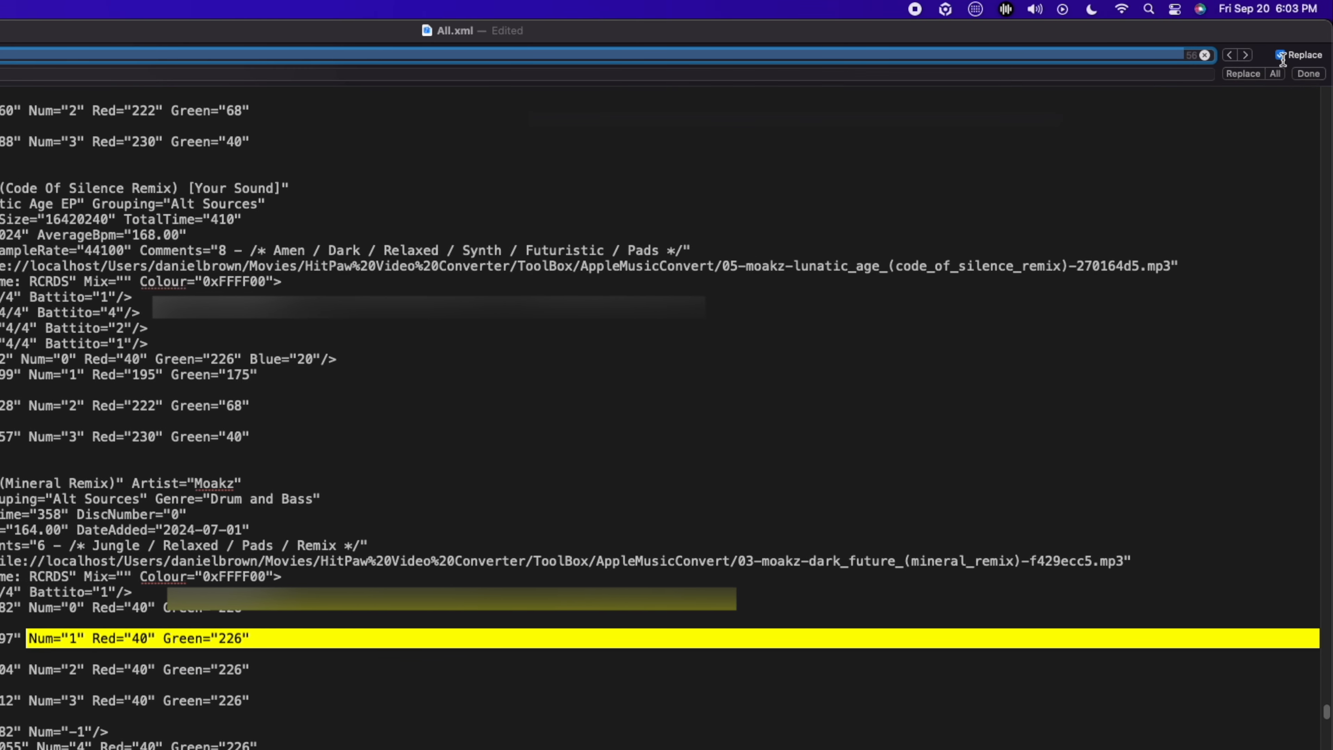
pyautogui.click(105, 74)
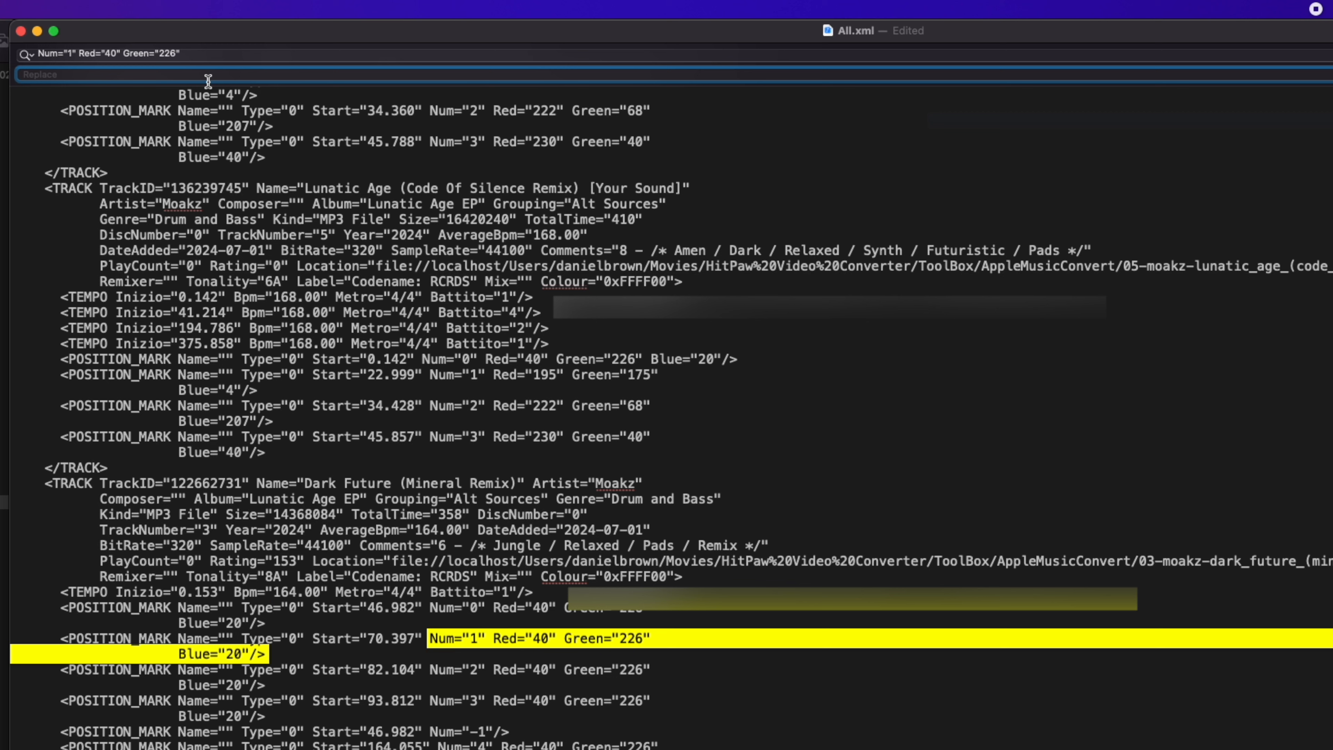
pyautogui.press('super+v')
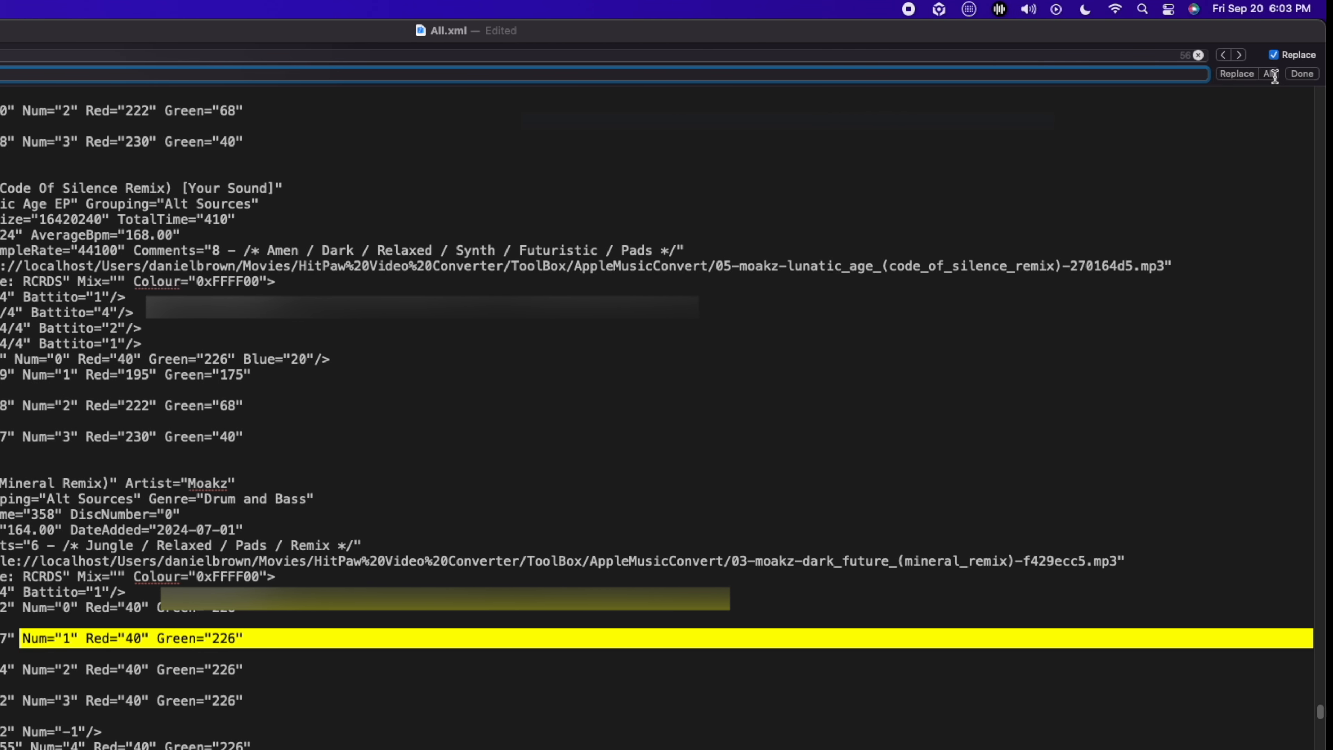
pyautogui.click(1271, 74)
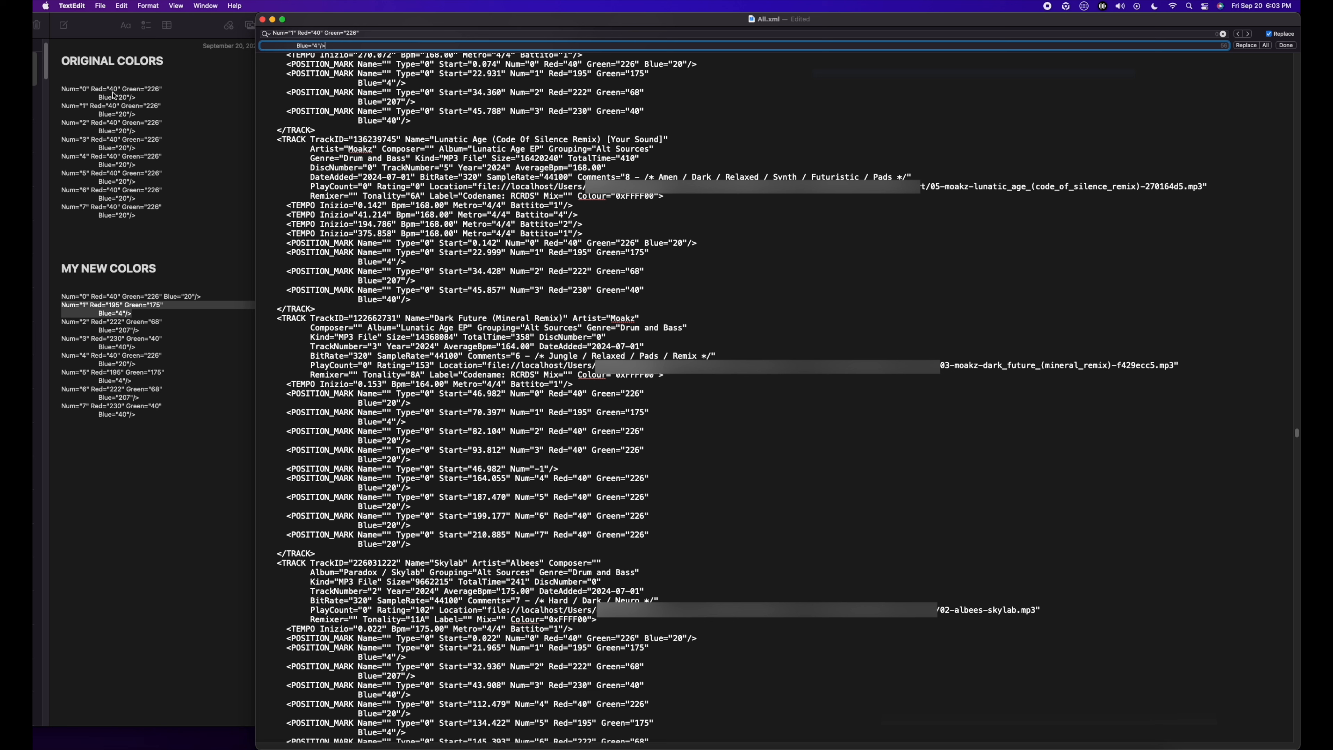
# Step: Copy the Num="2" Red="222" Green="68" Blue="207" lines under MY NEW COLORS in Notes and use them as TextEdit's replacement text
pyautogui.click(145, 332)
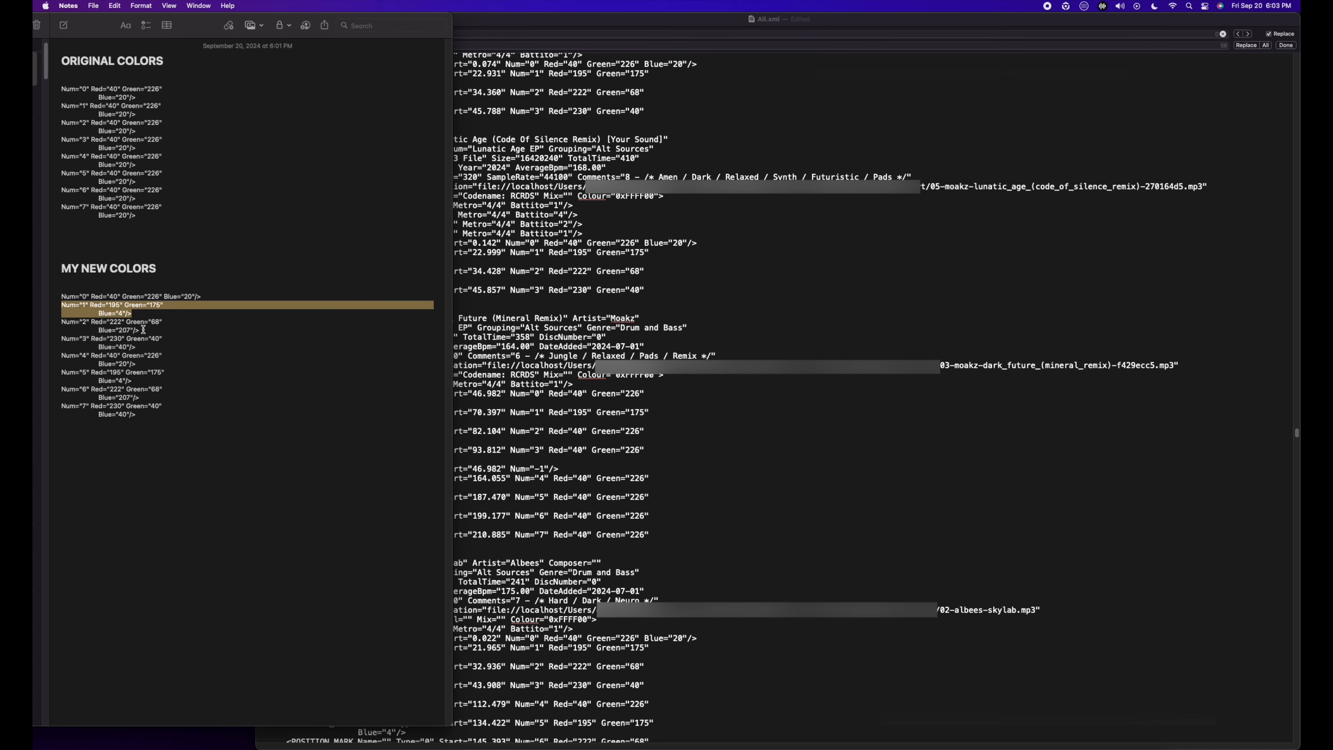
pyautogui.moveTo(140, 331); pyautogui.dragTo(62, 324)
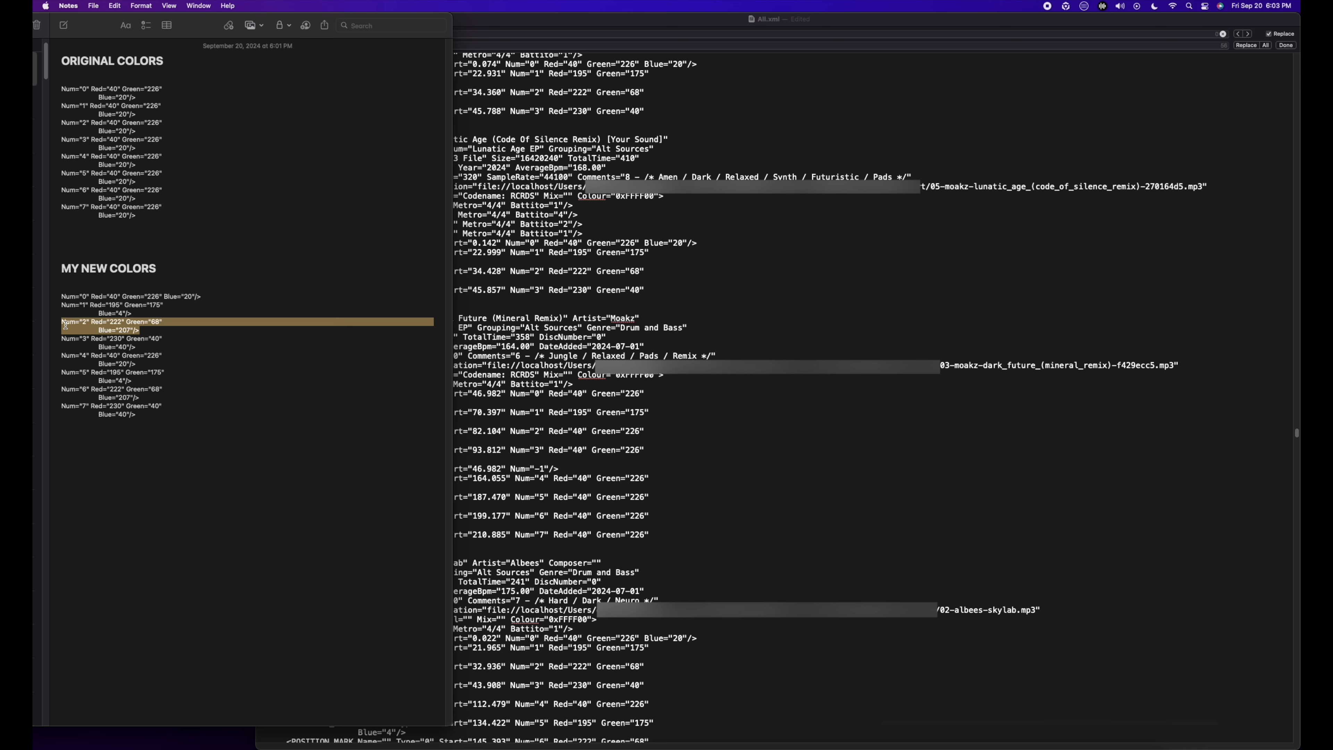
pyautogui.click(469, 46)
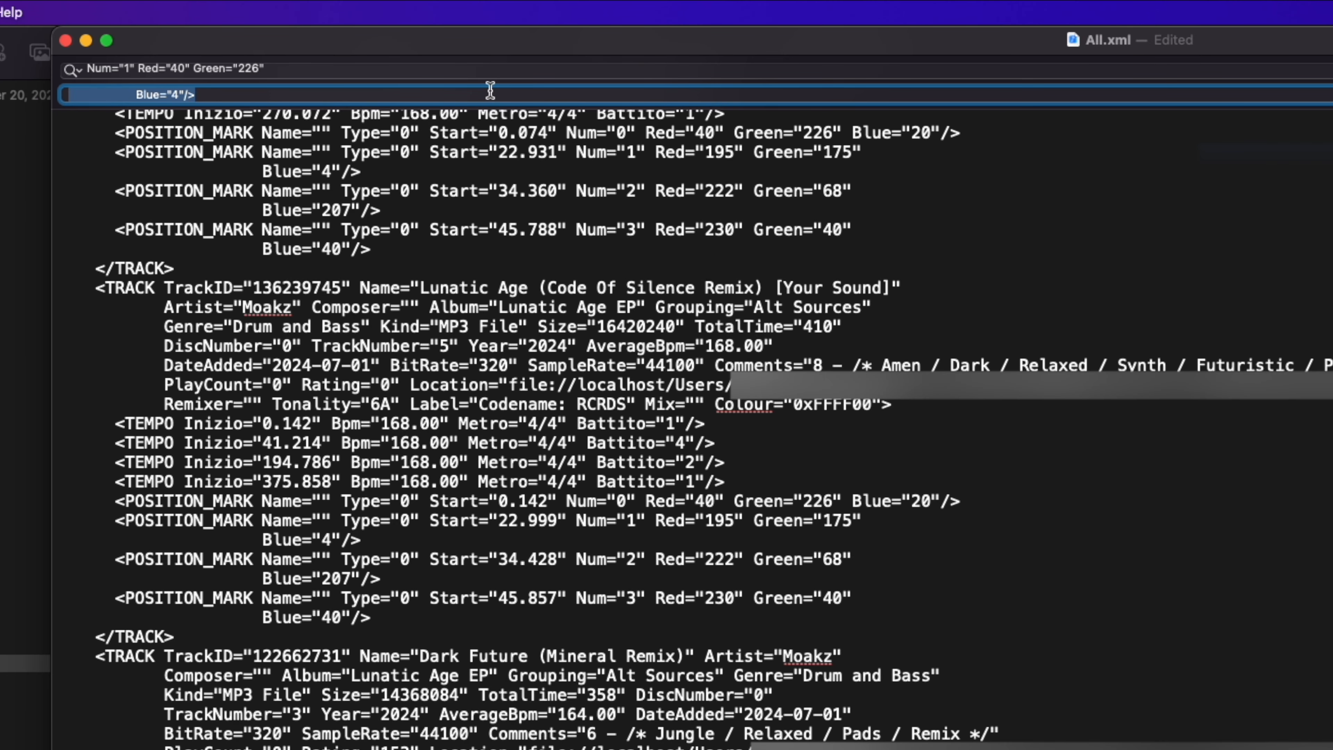
pyautogui.press('BackSpace')
pyautogui.press('BackSpace')
pyautogui.press('BackSpace')
pyautogui.press('BackSpace')
pyautogui.press('BackSpace')
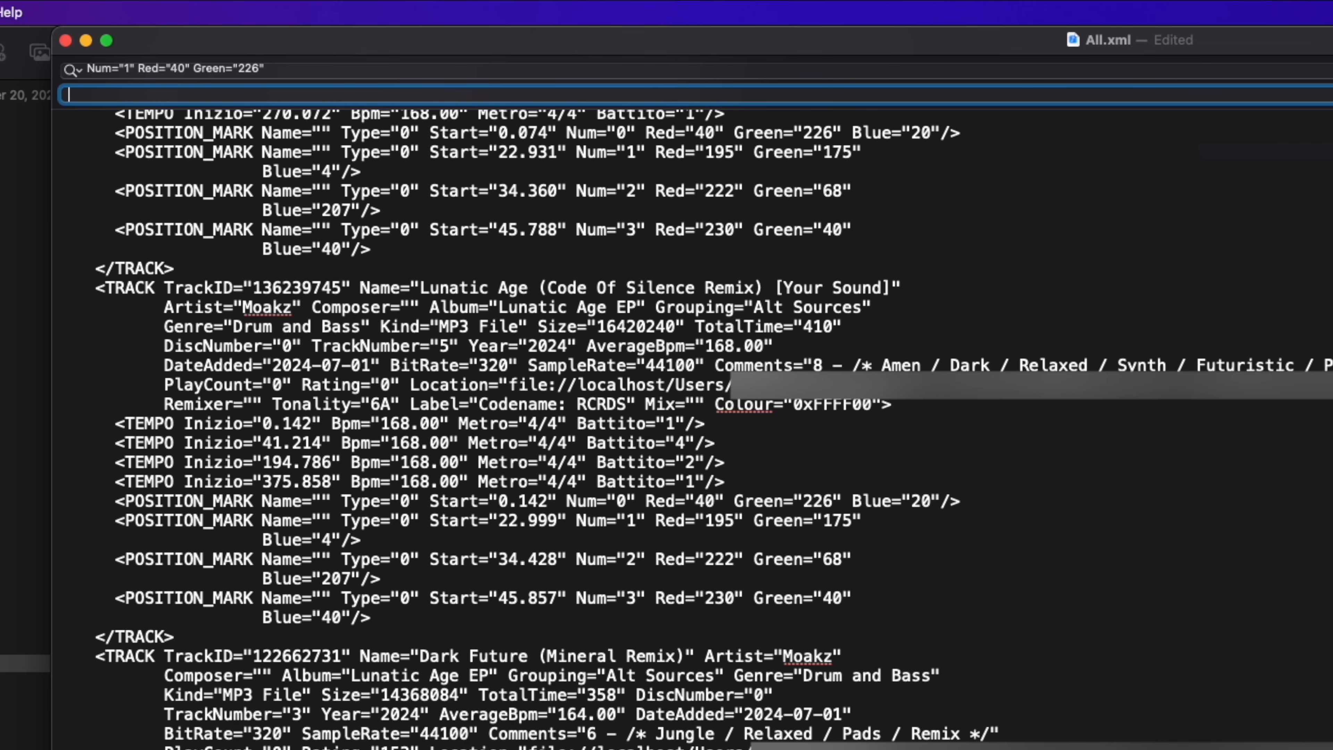
pyautogui.press('super+a')
pyautogui.press('BackSpace')
pyautogui.press('super+v')
pyautogui.press('super+a')
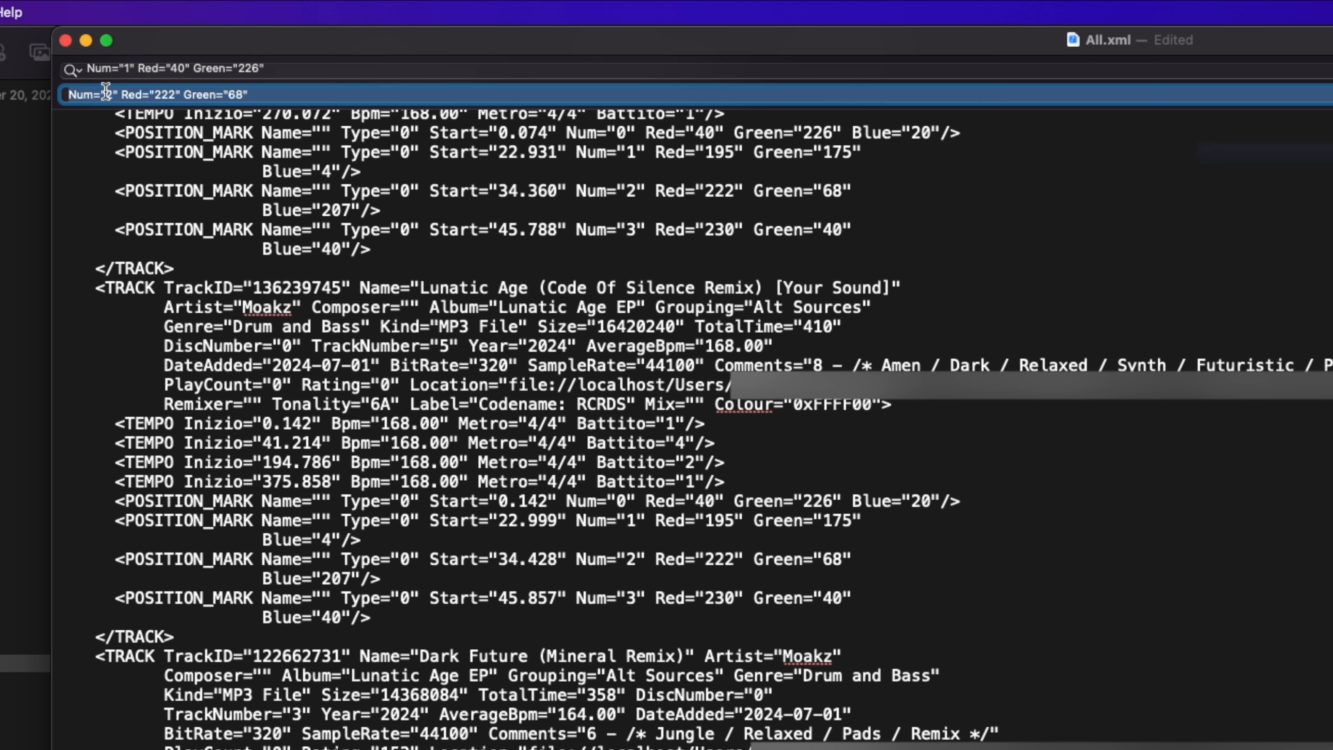
# Step: Change the search text's Num value to 2 and replace all matches in All.xml with the new Num="2" colour
pyautogui.click(120, 69)
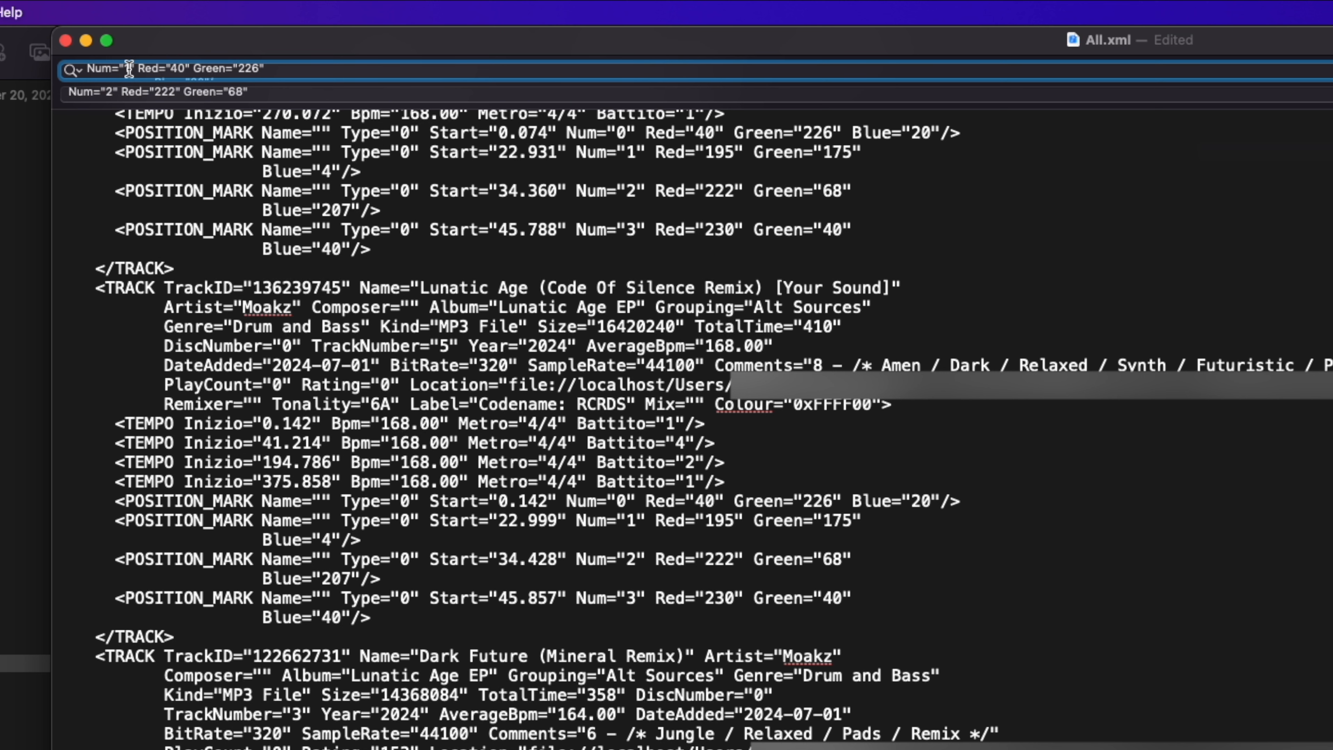
pyautogui.click(129, 69)
pyautogui.press('BackSpace')
pyautogui.write('2')
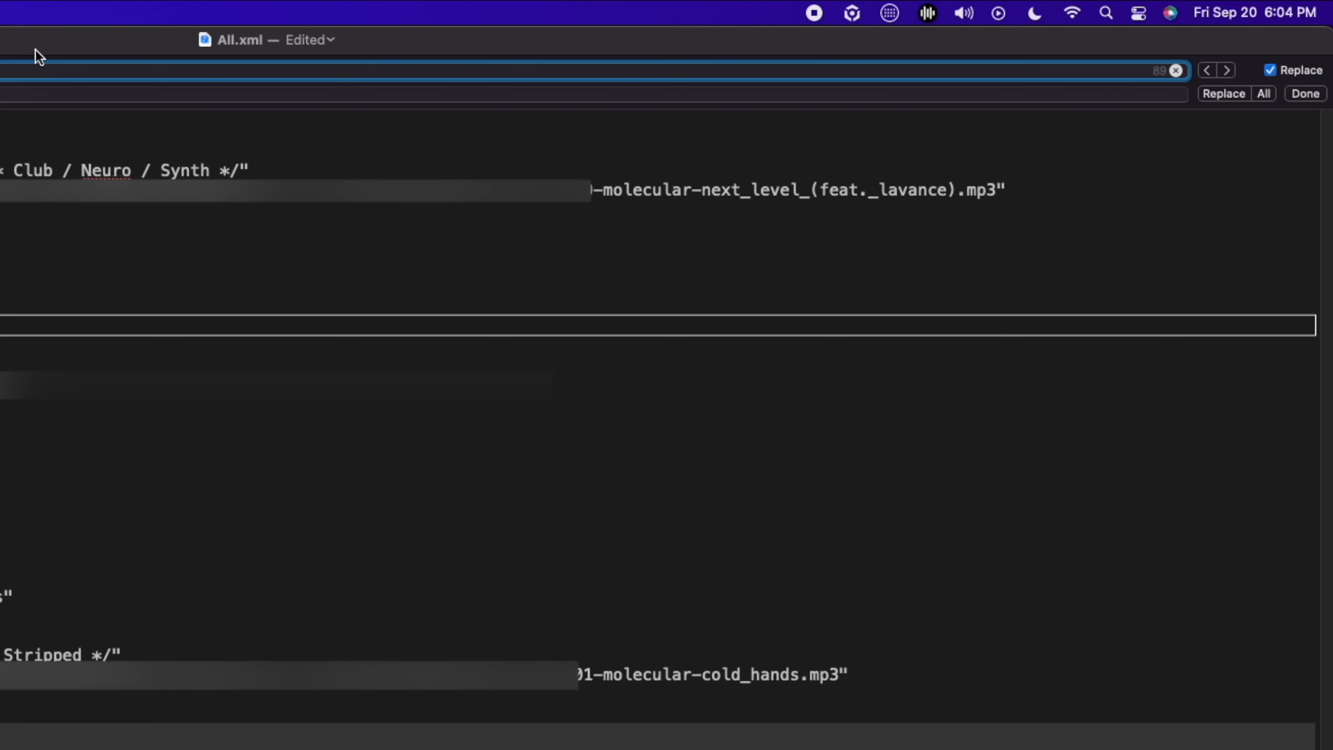
pyautogui.click(1266, 93)
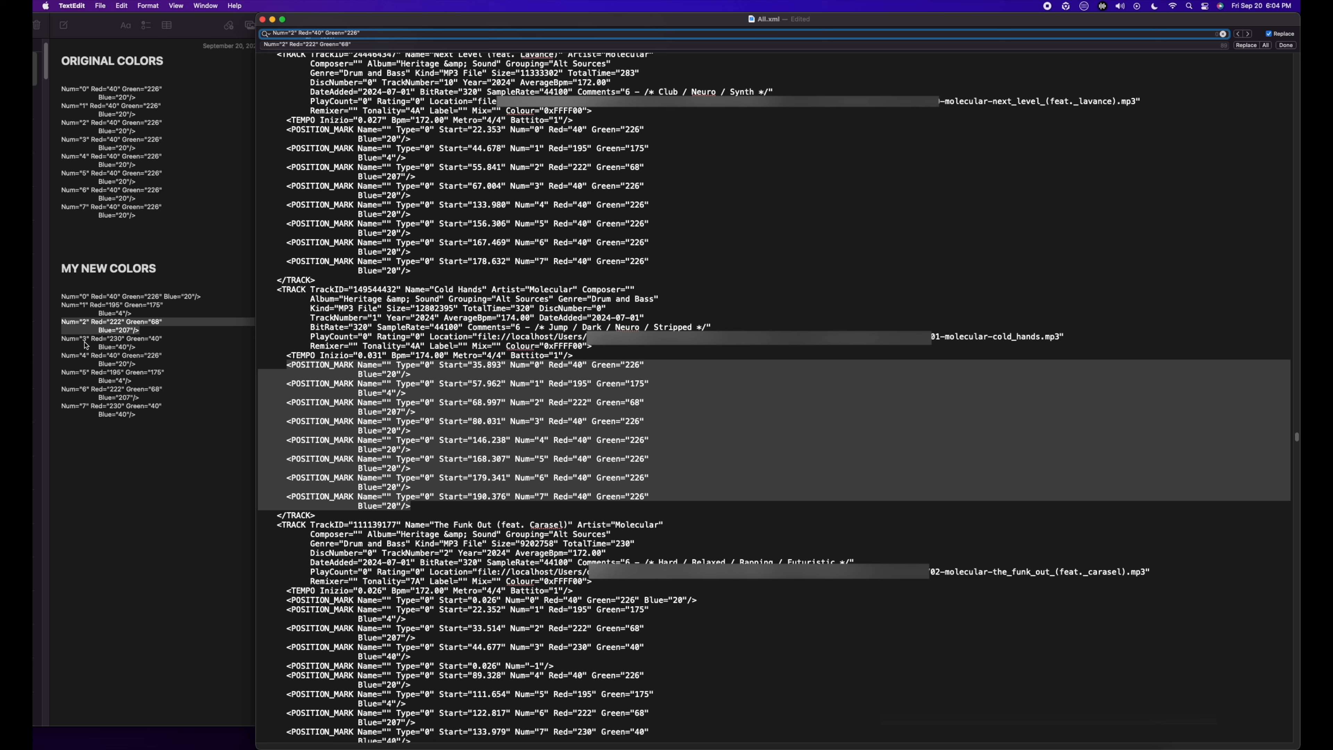
# Step: Replace every Num="3" Red="40" Green="226" Blue="20" in All.xml with the Num="3" Red="230" Green="40" Blue="40" text from Notes
pyautogui.click(141, 347)
pyautogui.moveTo(140, 347); pyautogui.dragTo(54, 342)
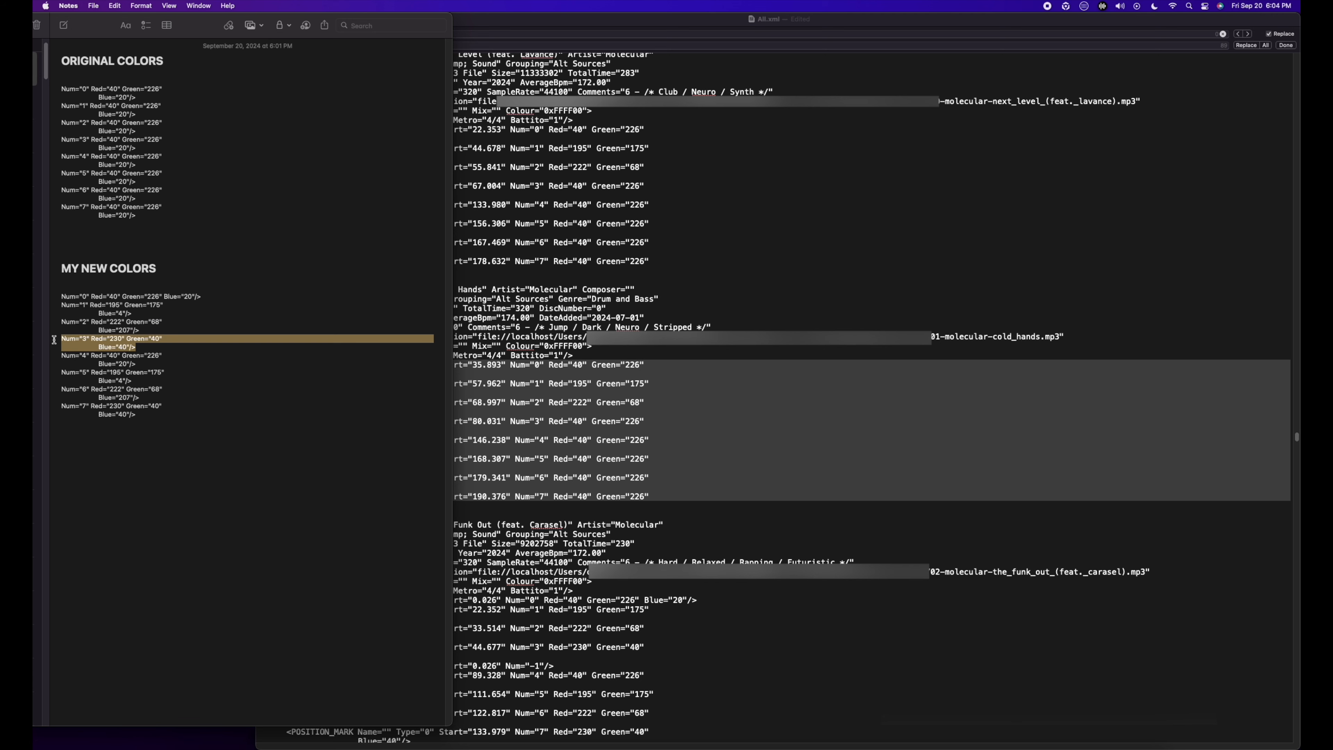
pyautogui.click(490, 45)
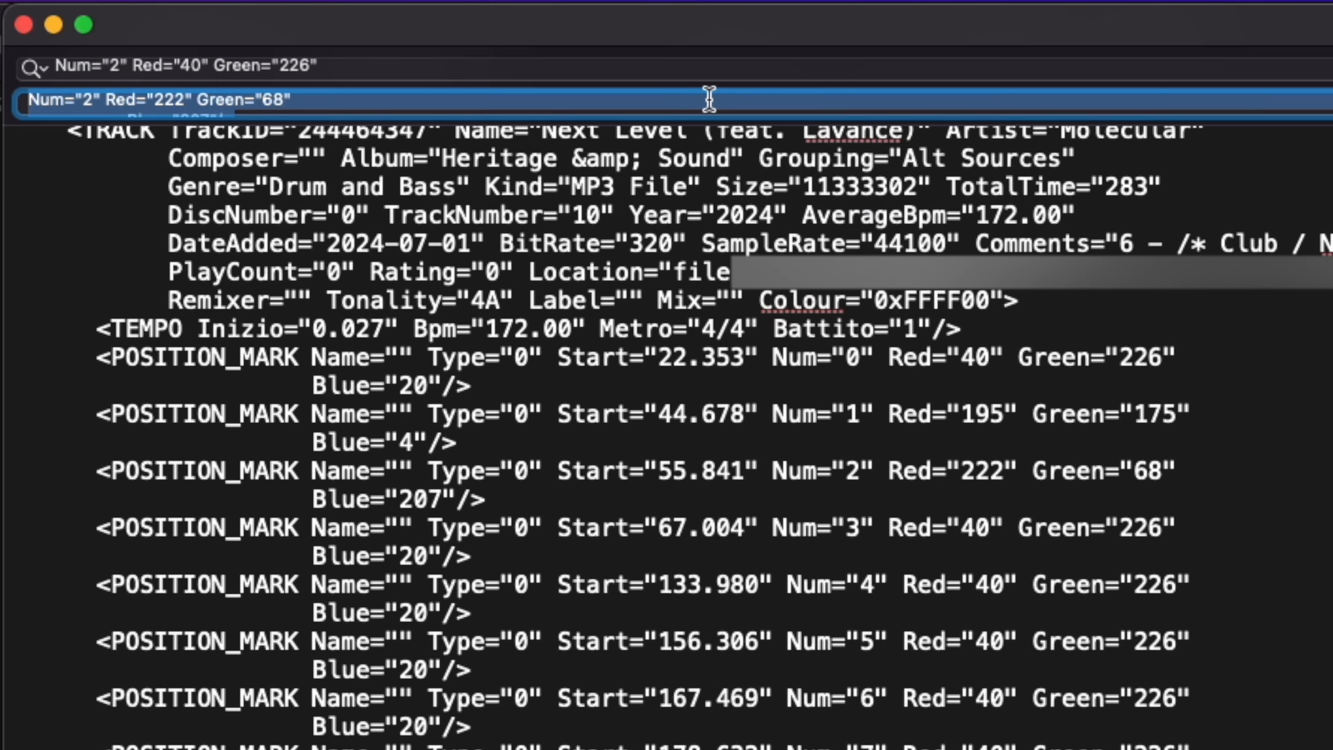
pyautogui.press('cmd+v')
pyautogui.click(120, 65)
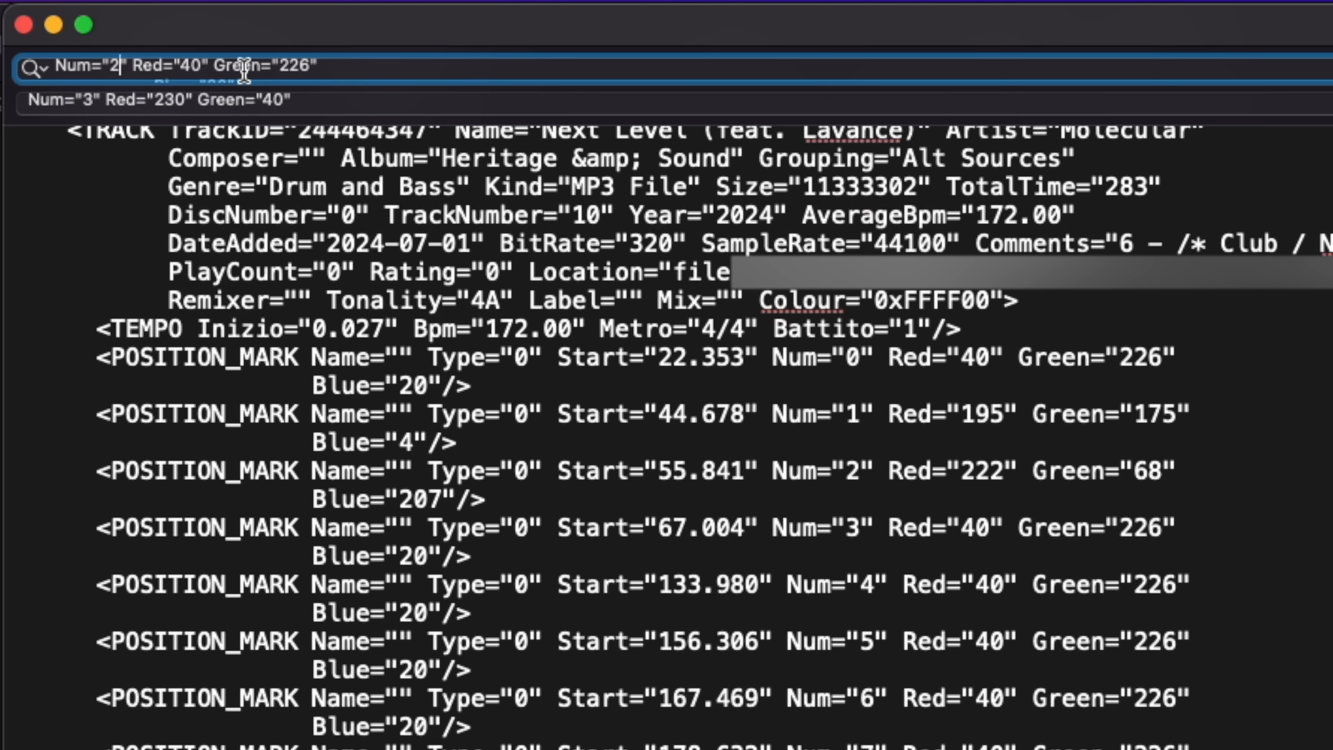
pyautogui.press('BackSpace')
pyautogui.write('3')
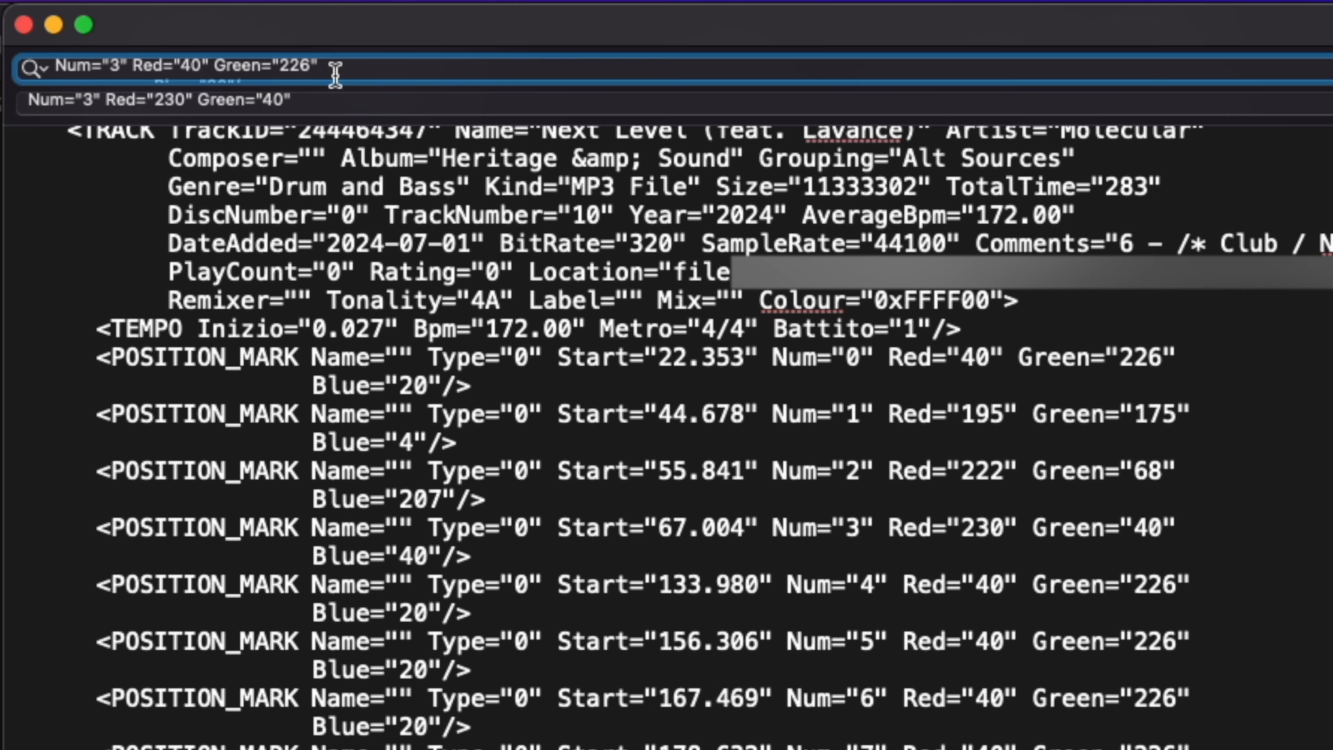
# Step: Leave Num="4" as is and replace every Num="5" Red="40" Green="226" Blue="20" with Num="5" Red="195" Green="175" Blue="4" from Notes
pyautogui.press('BackSpace')
pyautogui.write('4')
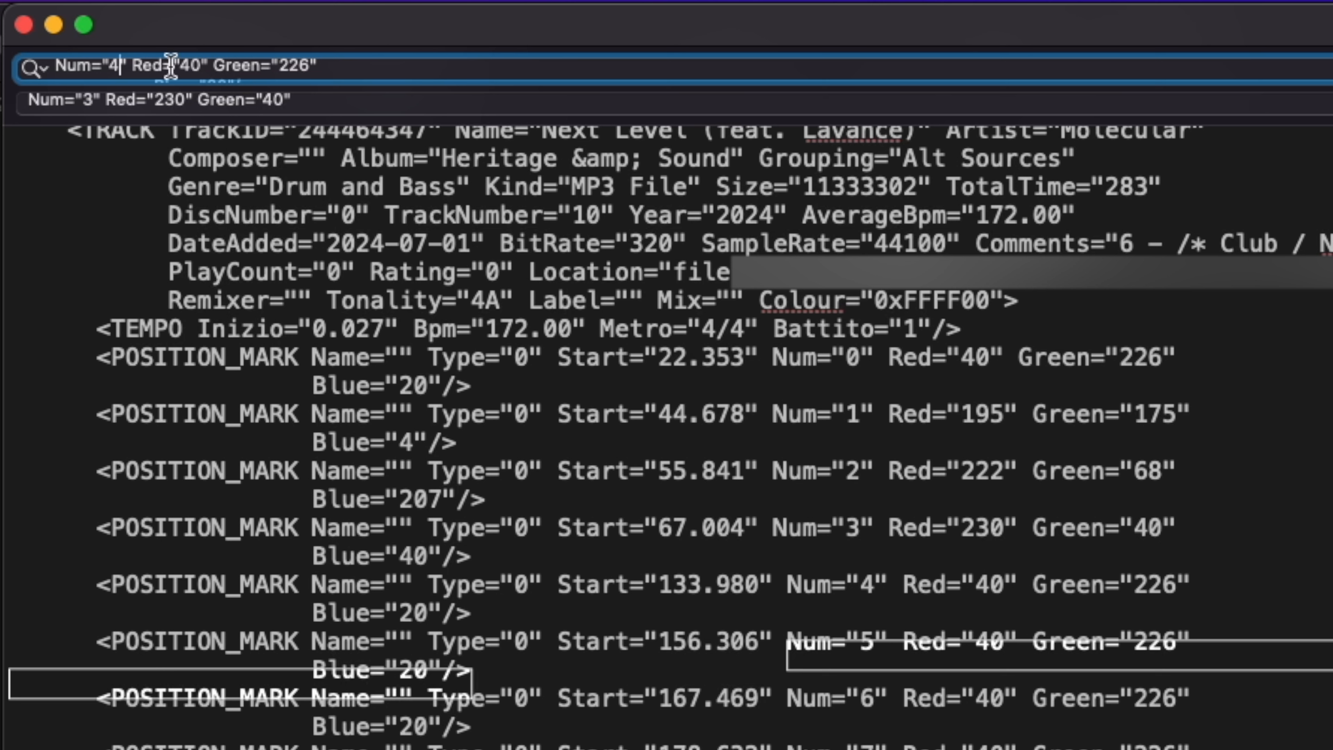
pyautogui.press('BackSpace')
pyautogui.write('5')
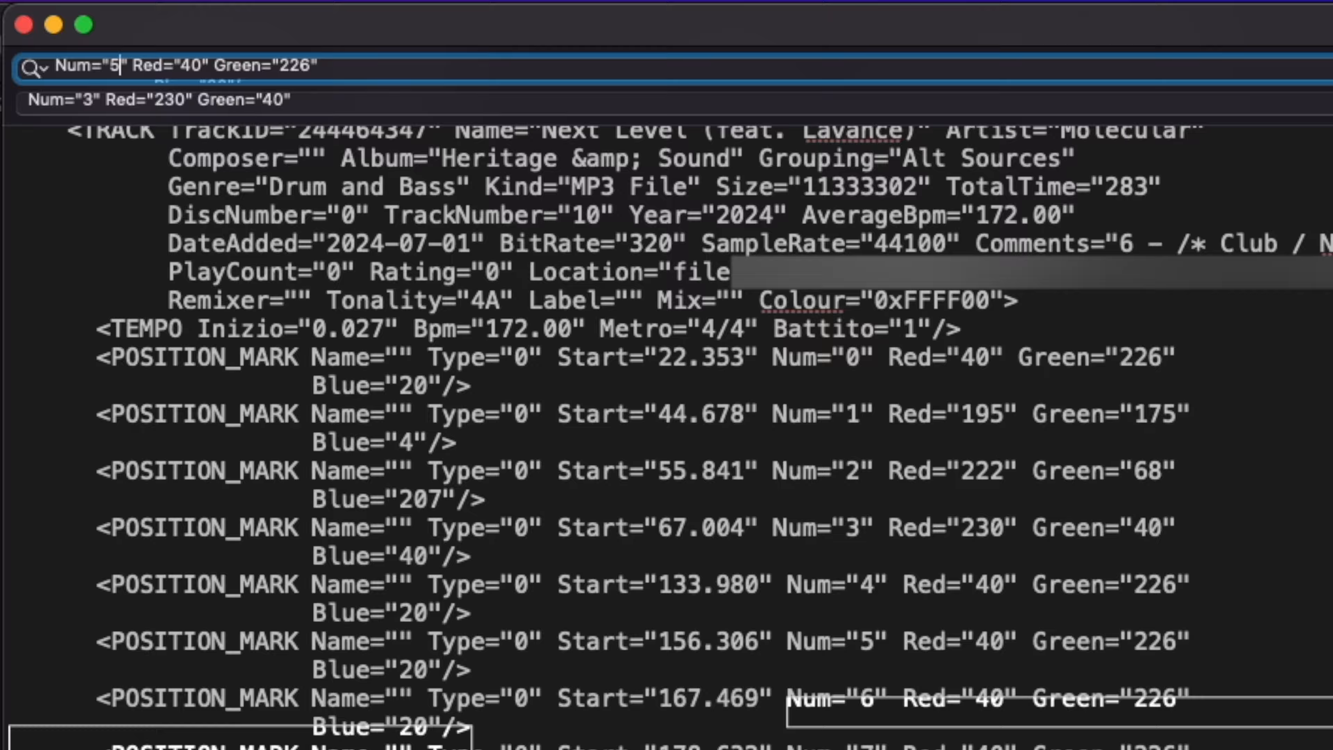
pyautogui.moveTo(315, 392); pyautogui.dragTo(90, 367)
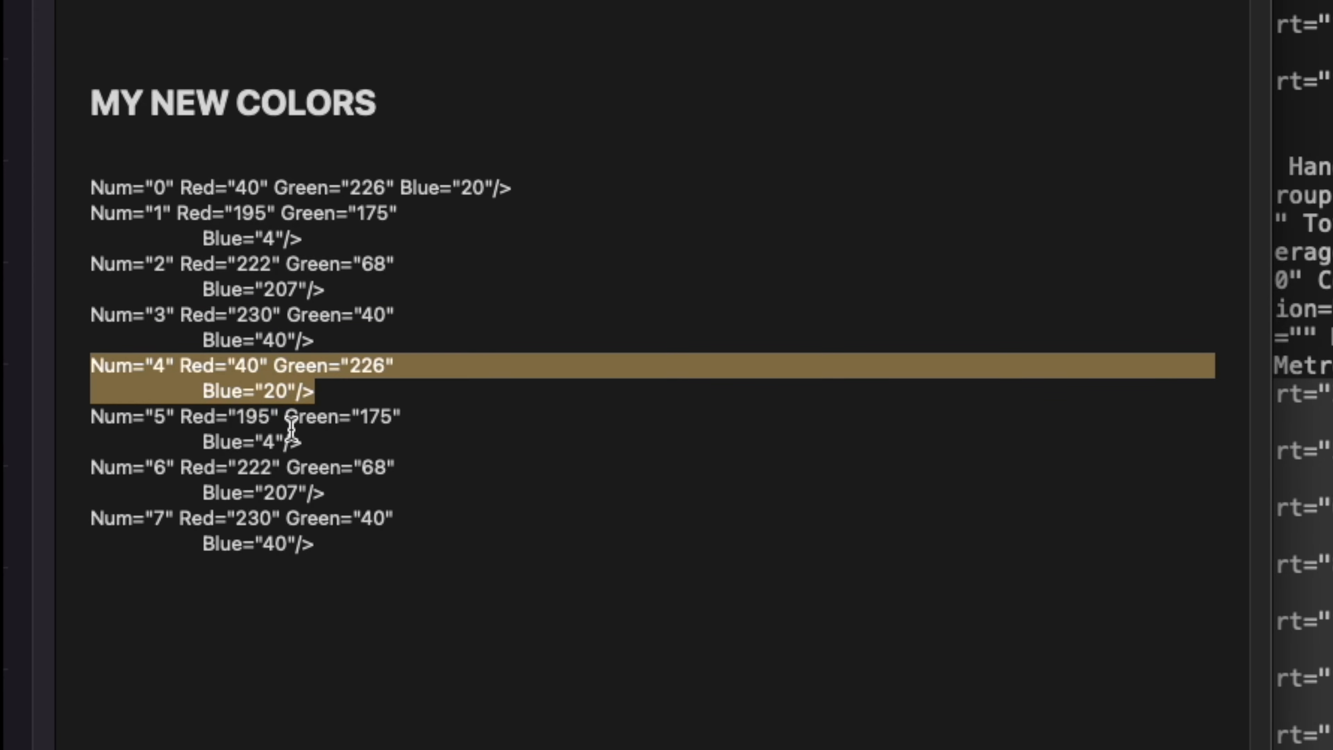
pyautogui.moveTo(310, 442); pyautogui.dragTo(86, 420)
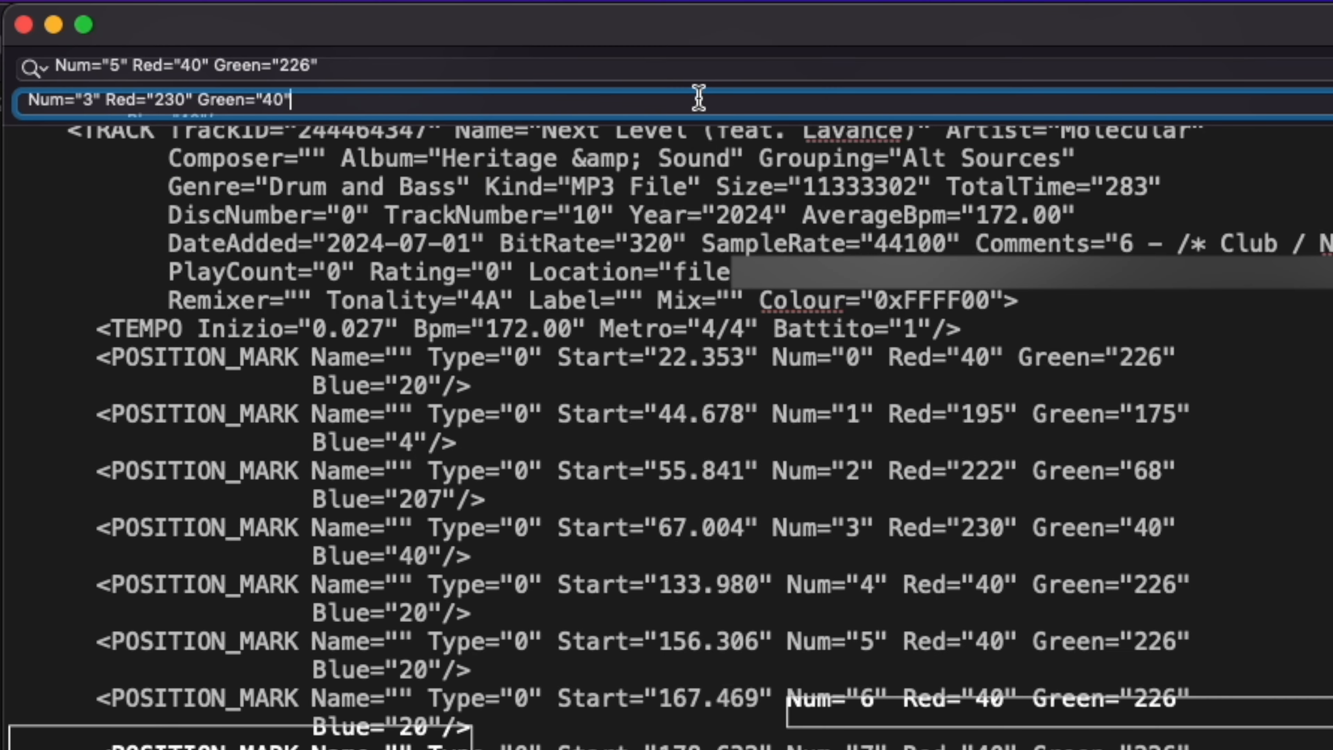
pyautogui.press('super+a')
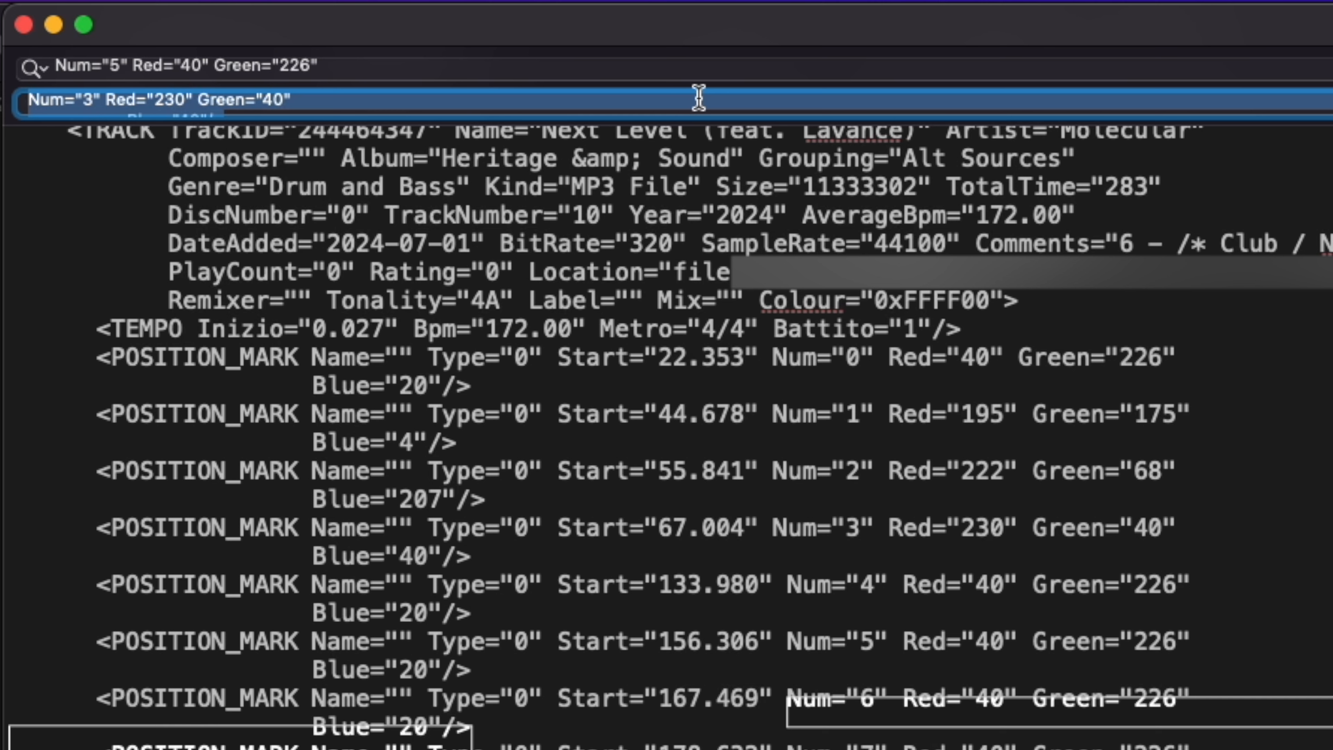
pyautogui.press('BackSpace')
pyautogui.write('Num="1" Red="195" Green="175"                    Blue="4"/>')
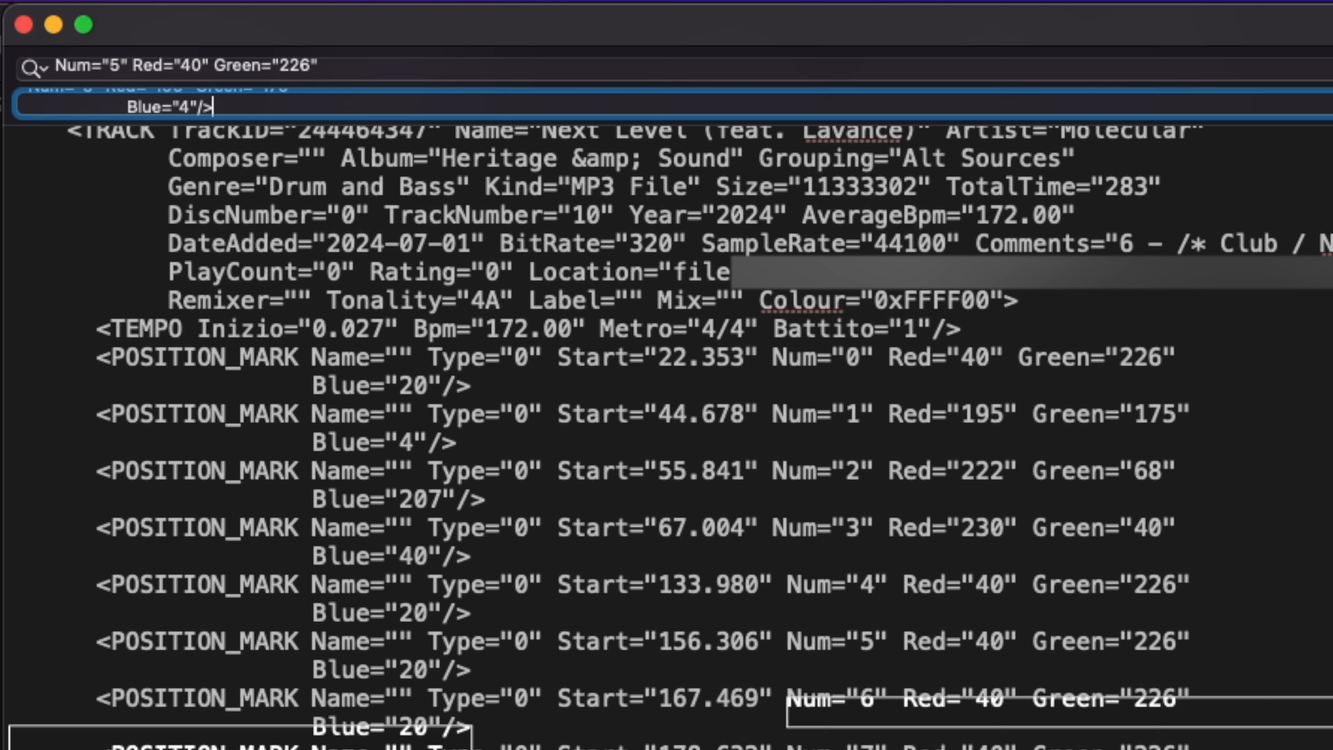
pyautogui.press('Return')
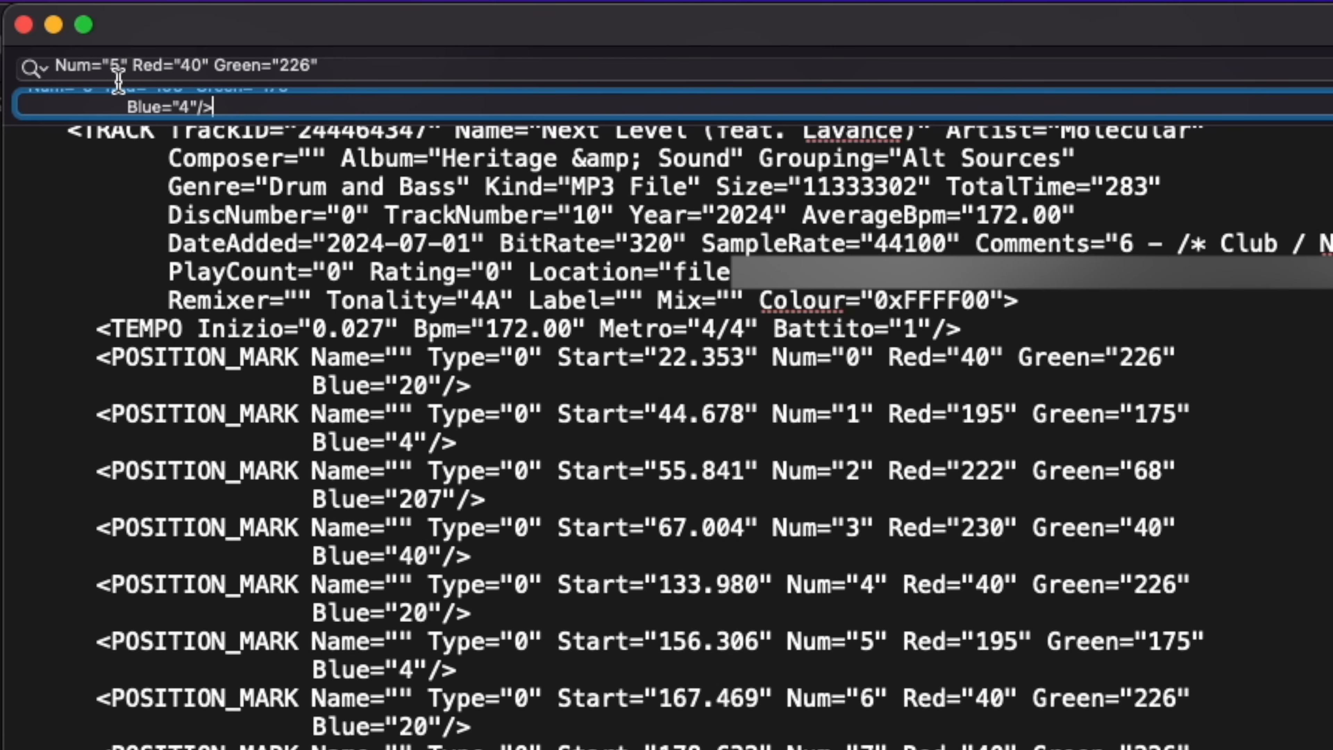
# Step: Replace every Num="6" Red="40" Green="226" Blue="20" in All.xml with the Num="6" Red="222" Green="68" Blue="207" text from Notes
pyautogui.click(120, 64)
pyautogui.press('BackSpace')
pyautogui.write('6')
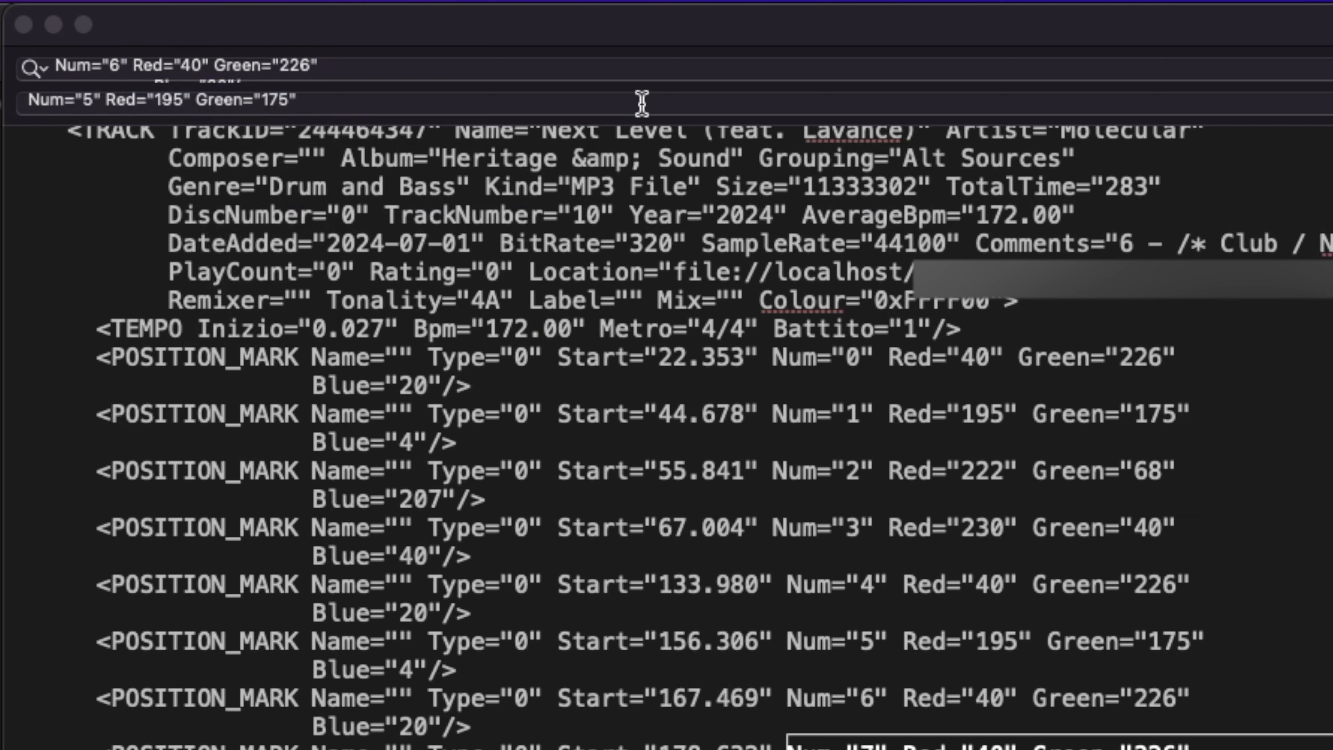
pyautogui.click(641, 101)
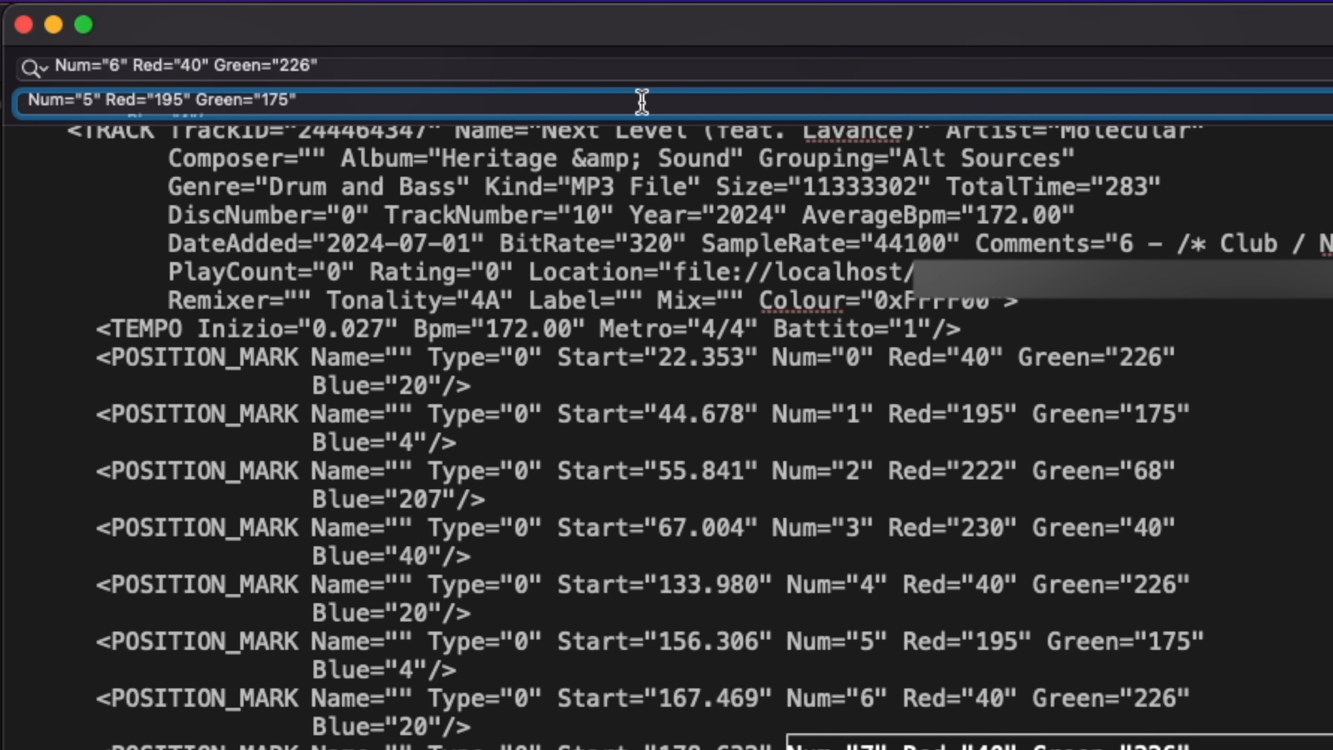
pyautogui.press('super+a')
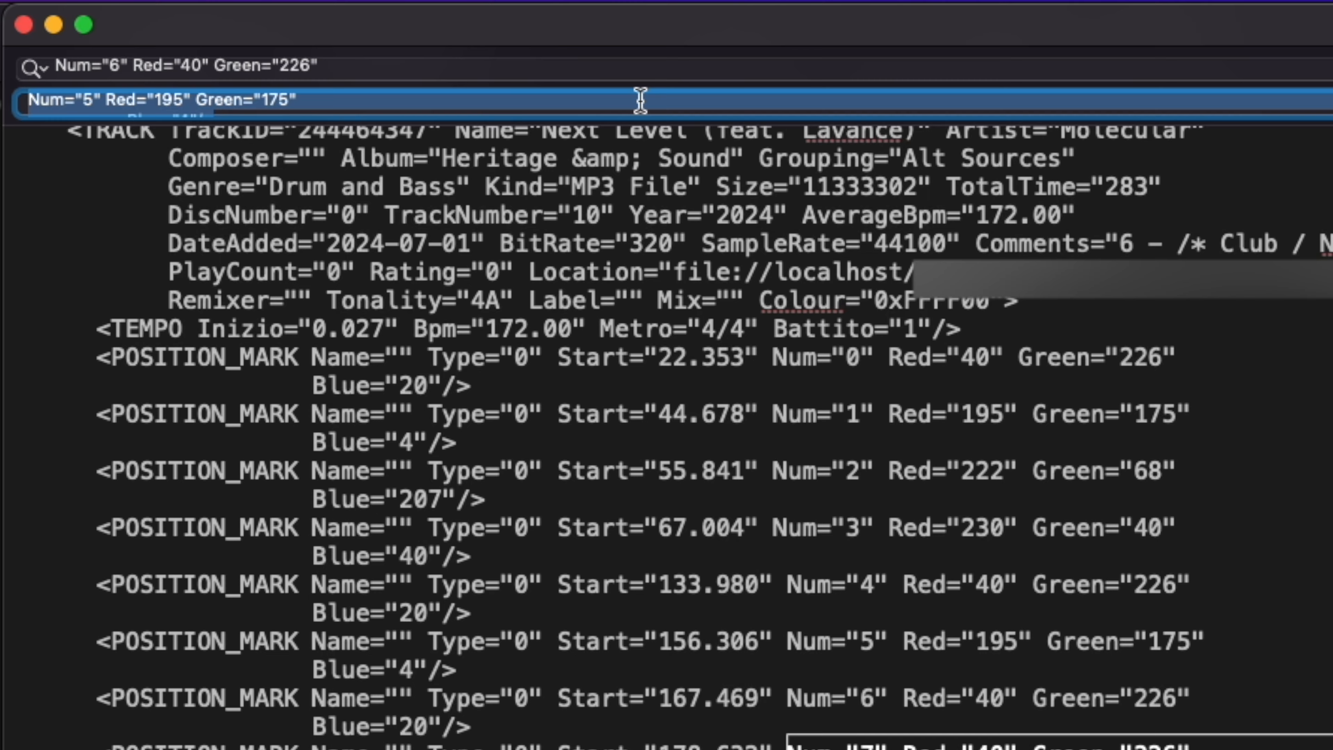
pyautogui.press('BackSpace')
pyautogui.press('super+v')
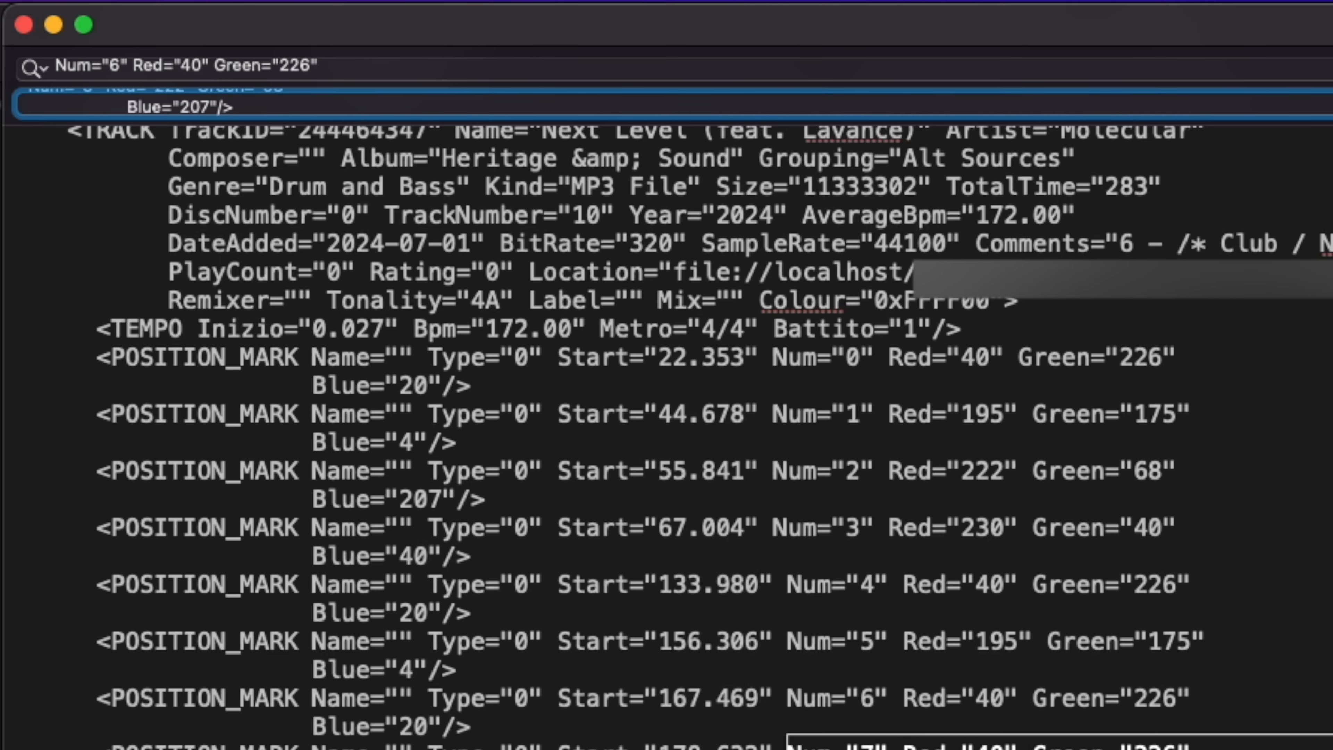
pyautogui.press('Return')
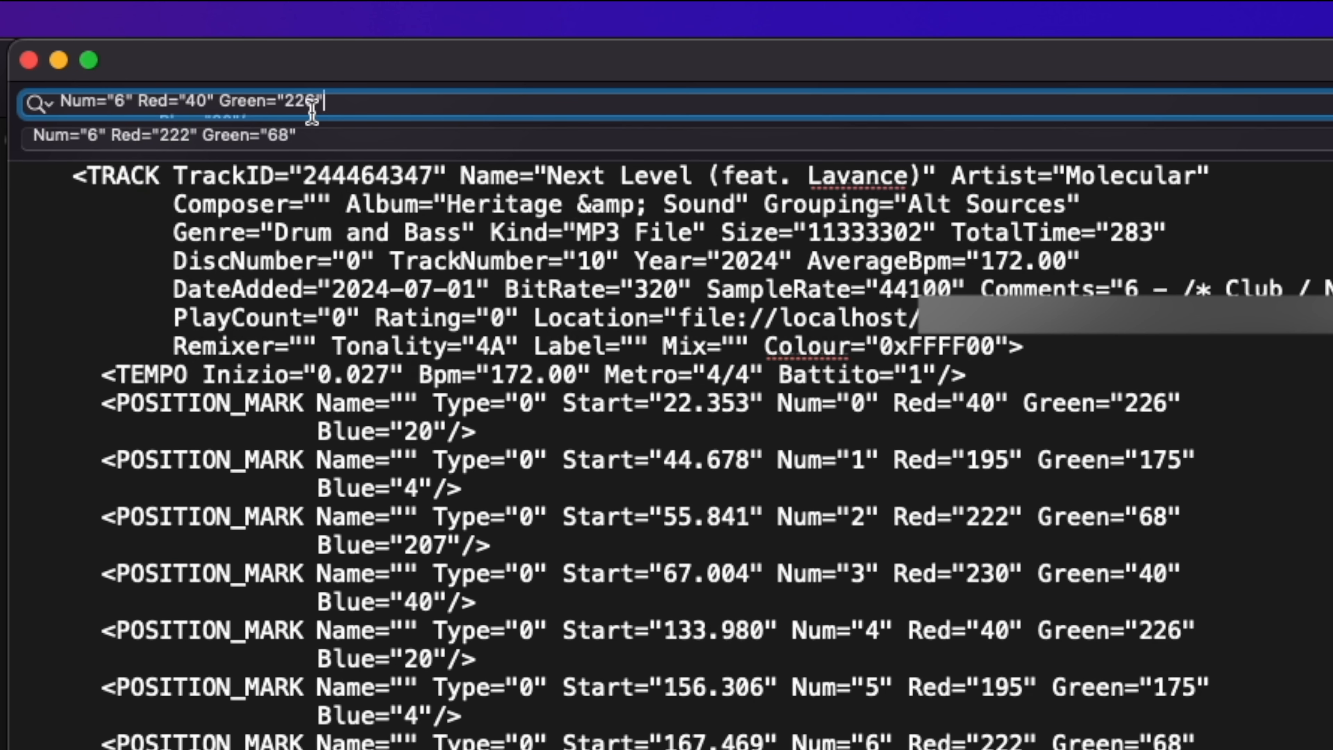
# Step: Replace every Num="7" Red="40" Green="226" Blue="20" in All.xml with the Num="7" Red="230" Green="40" Blue="40" text from Notes
pyautogui.click(121, 99)
pyautogui.press('BackSpace')
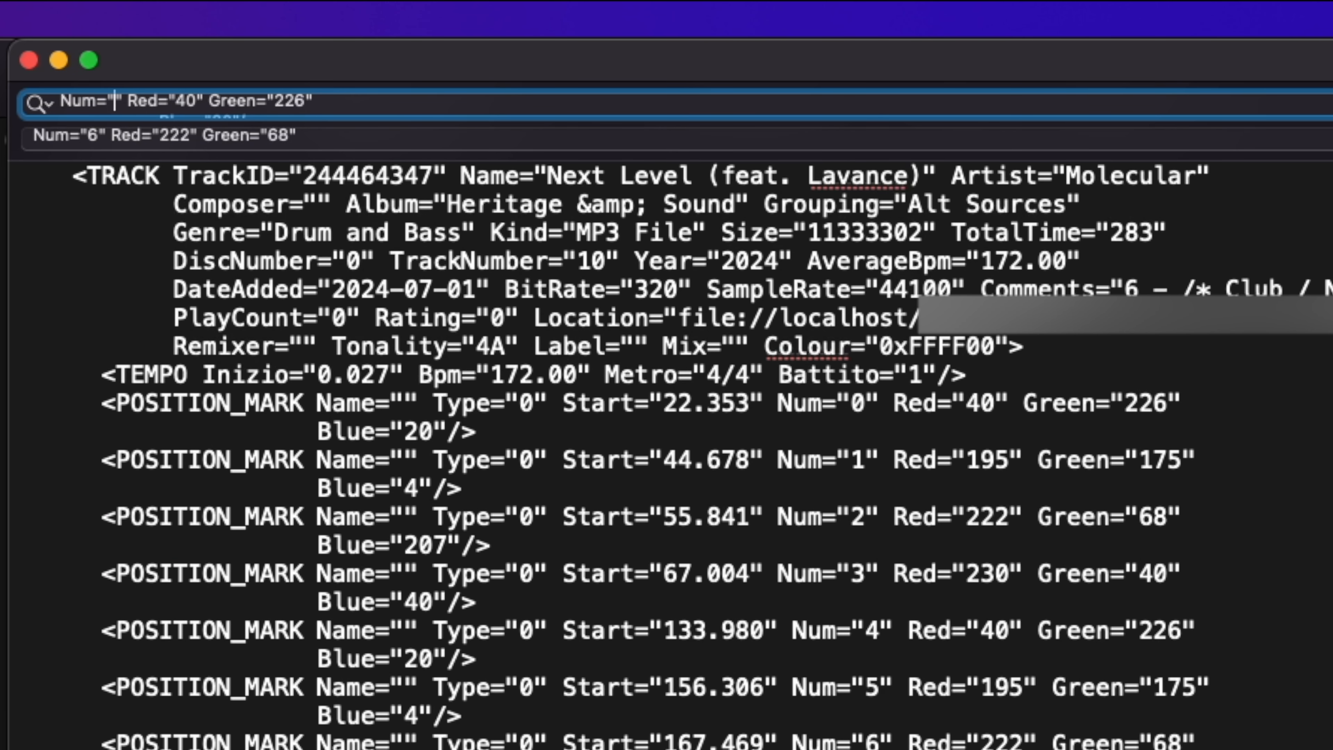
pyautogui.write('7')
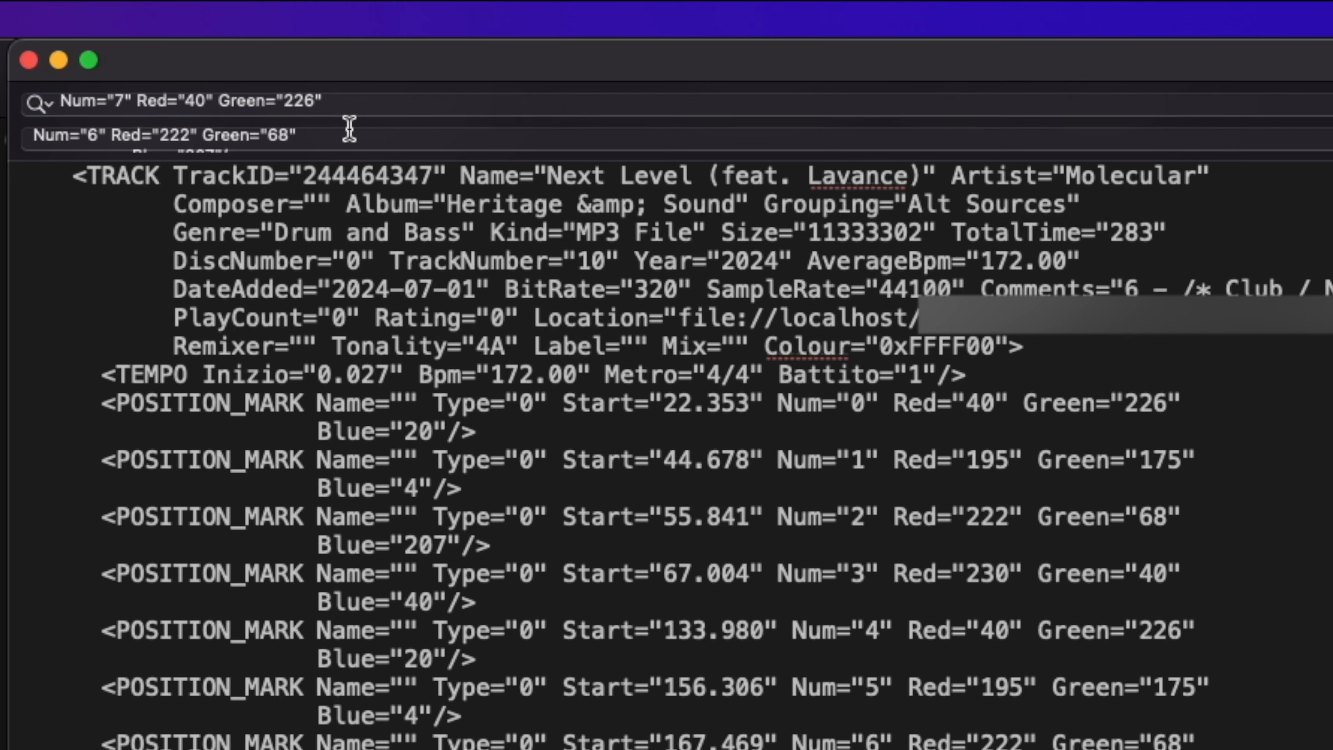
pyautogui.click(350, 128)
pyautogui.write('Num="7" Red="230" Green="40"           Blue="40"/>')
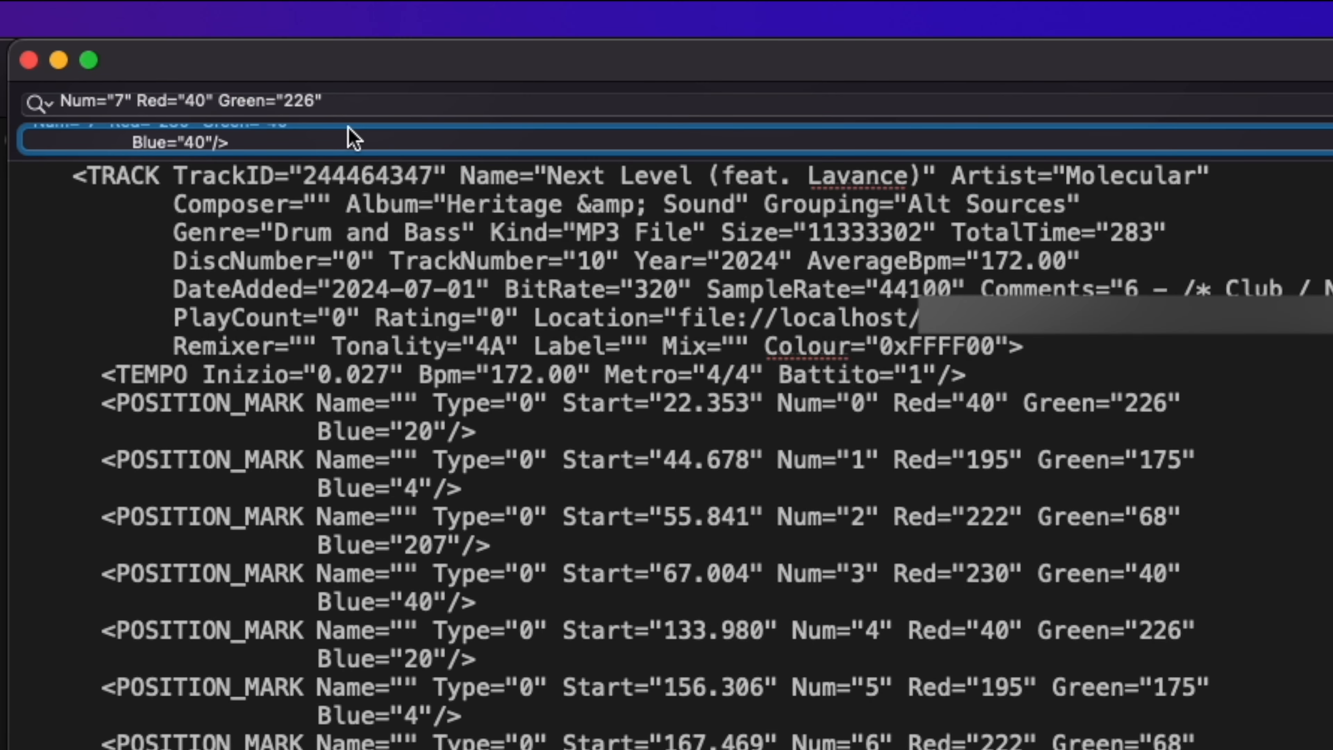
pyautogui.click(1331, 140)
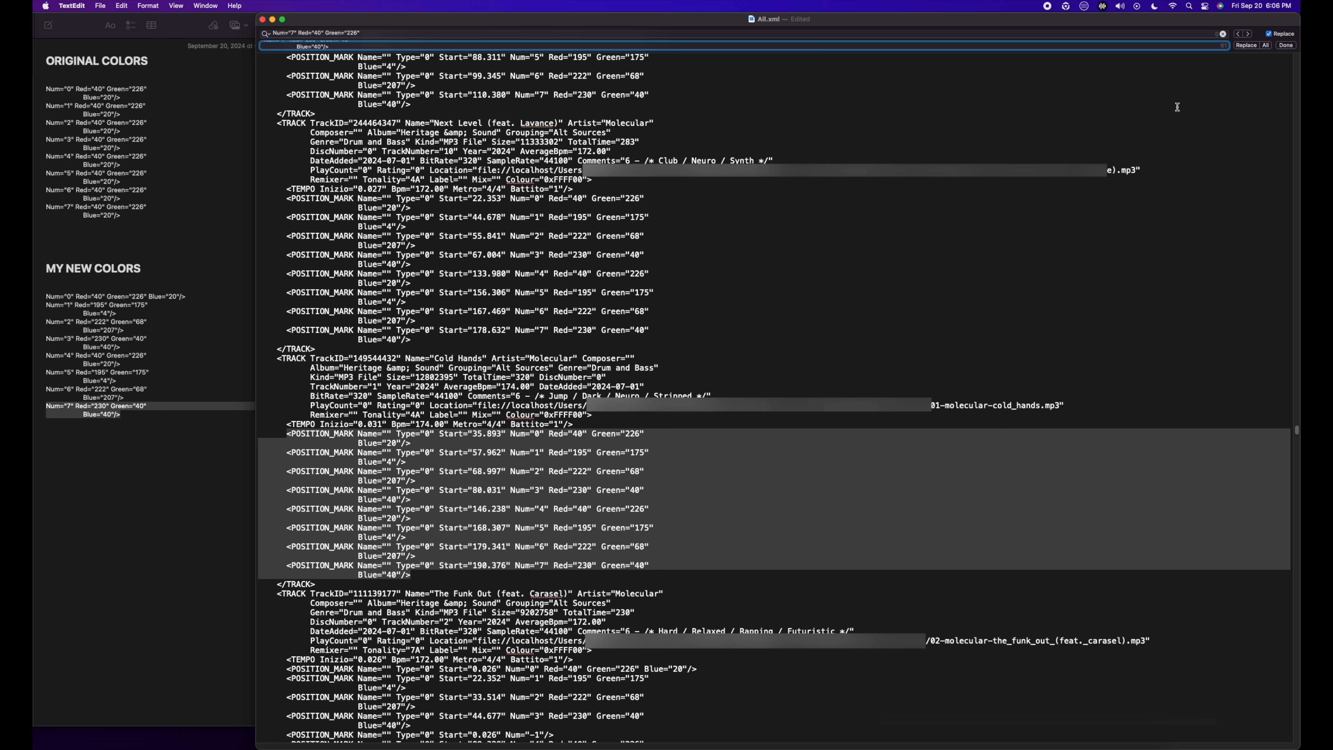
# Step: Save the edited All.xml, switch to rekordbox and reload its XML library
pyautogui.press('super+s')
pyautogui.click(954, 749)
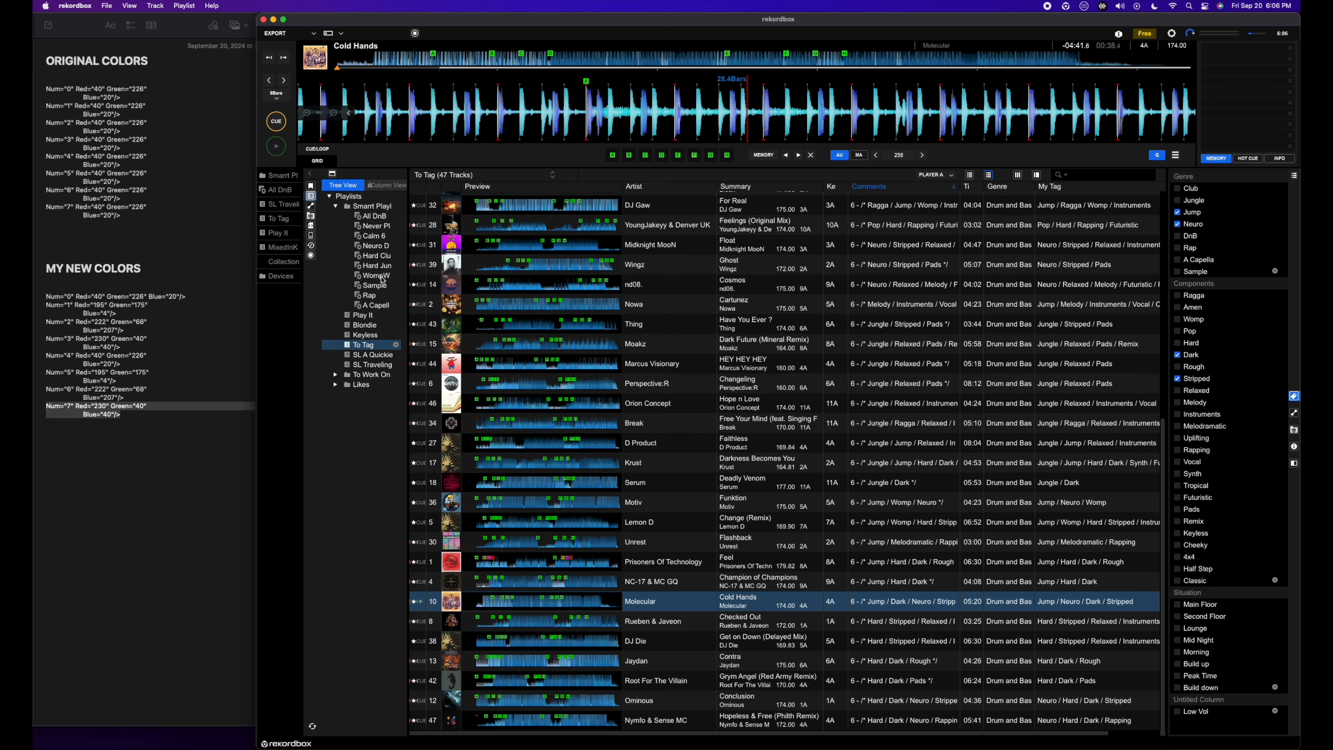
pyautogui.click(311, 226)
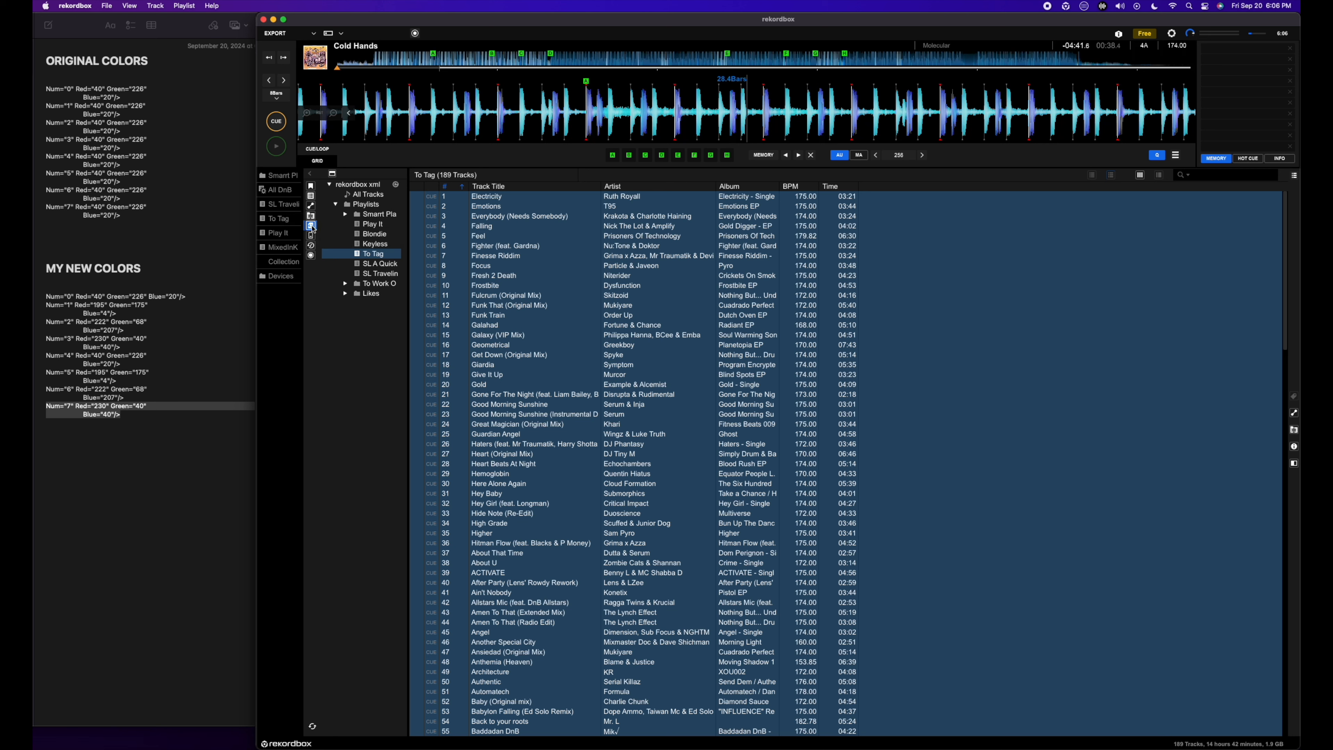
pyautogui.click(397, 186)
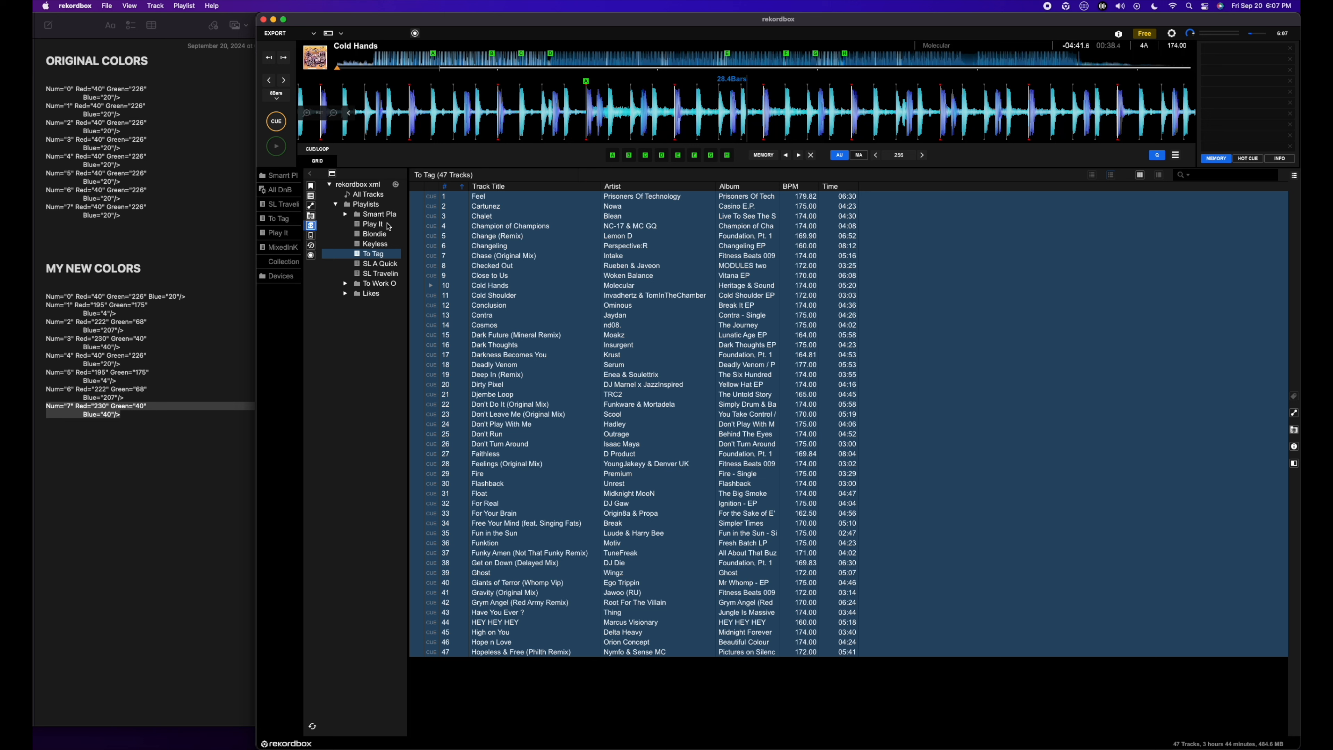
# Step: Import every track in the To Tag playlist of the rekordbox xml library into the collection
pyautogui.click(374, 196)
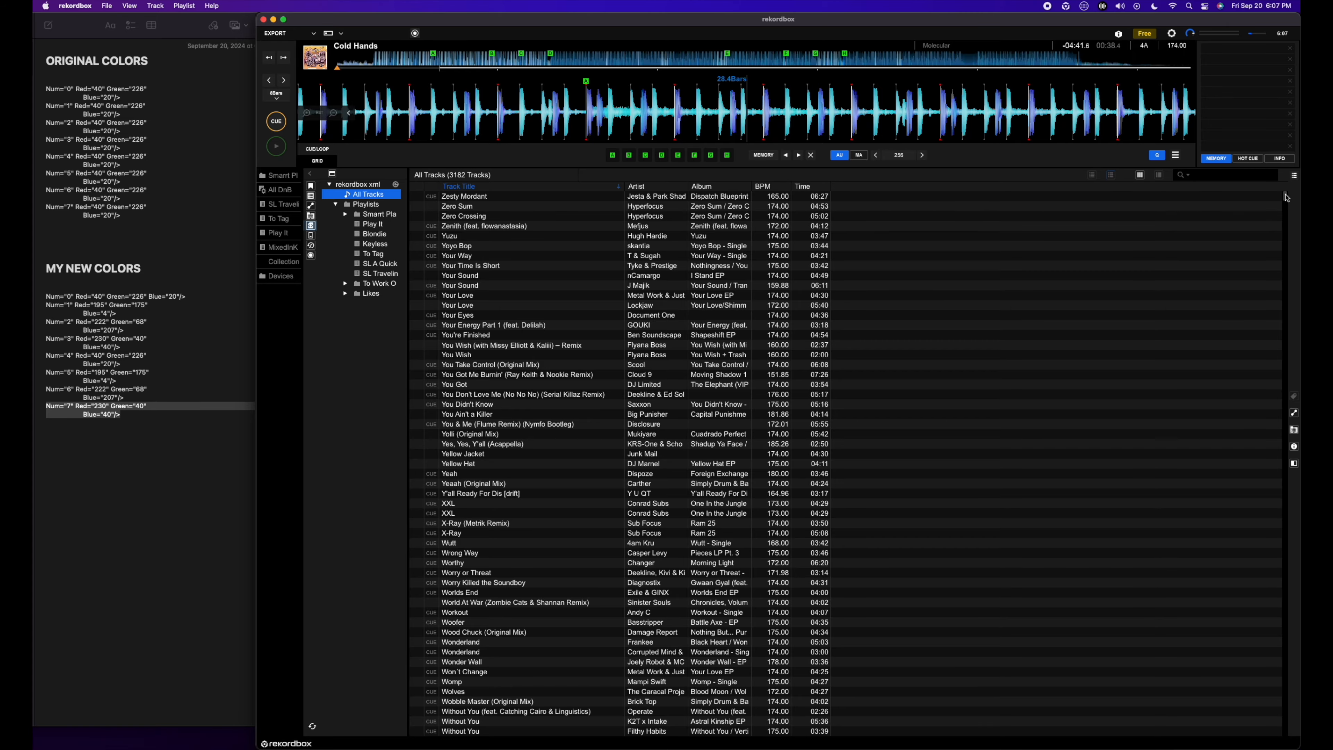
pyautogui.moveTo(1287, 197); pyautogui.dragTo(1291, 151)
pyautogui.click(373, 254)
pyautogui.press('super+a')
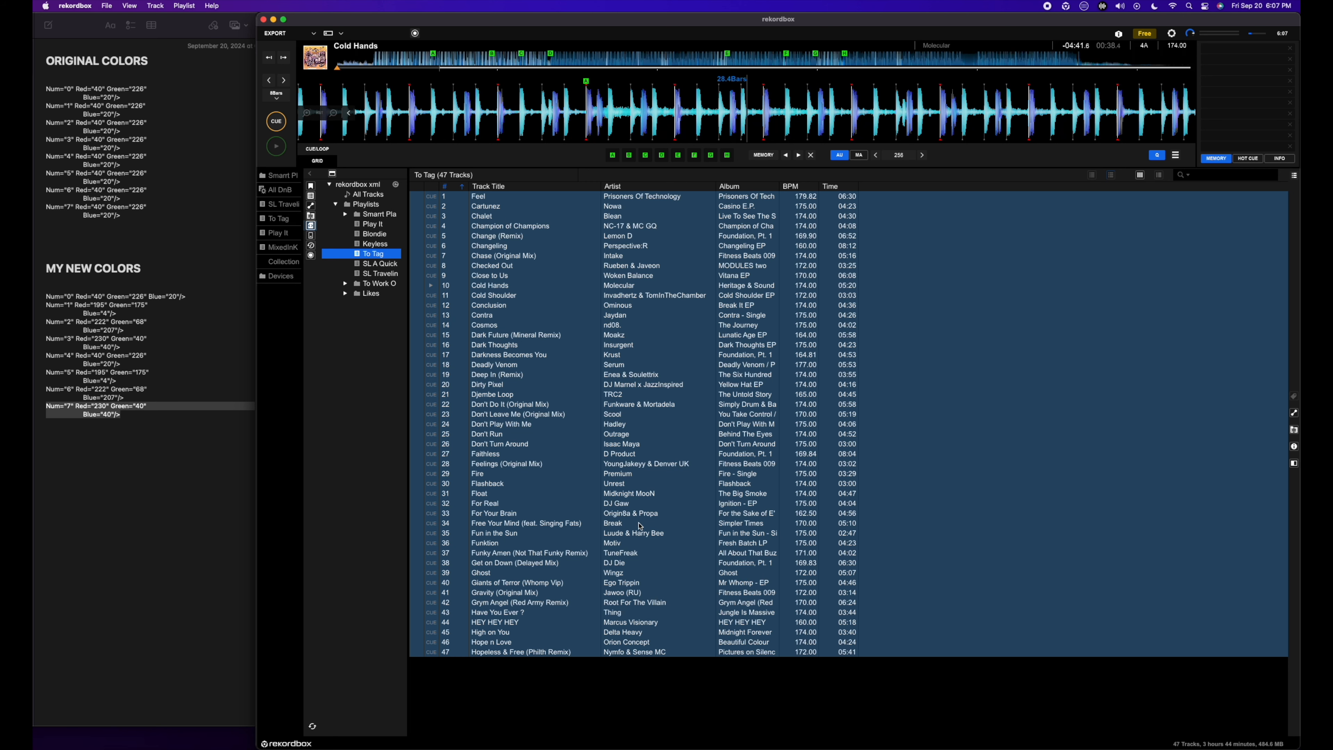
pyautogui.click(577, 617)
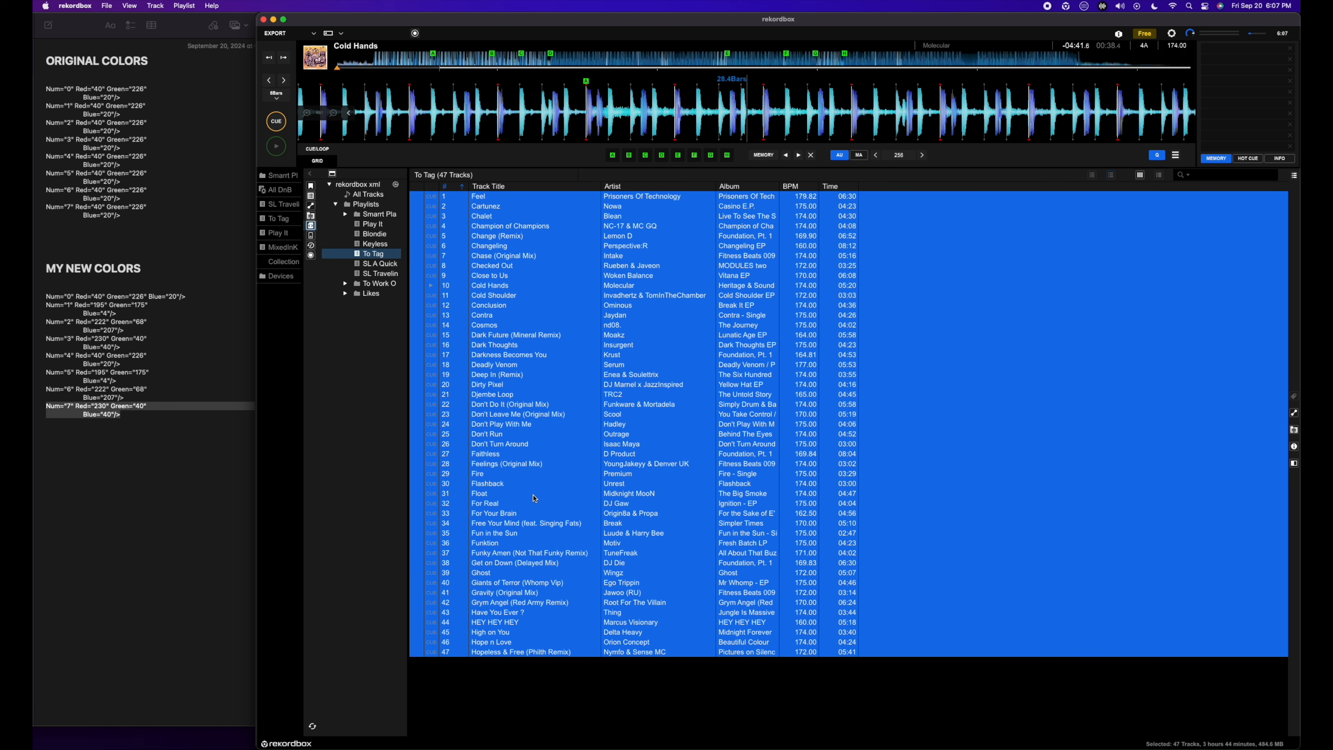
pyautogui.press('super+a')
pyautogui.rightClick(496, 359)
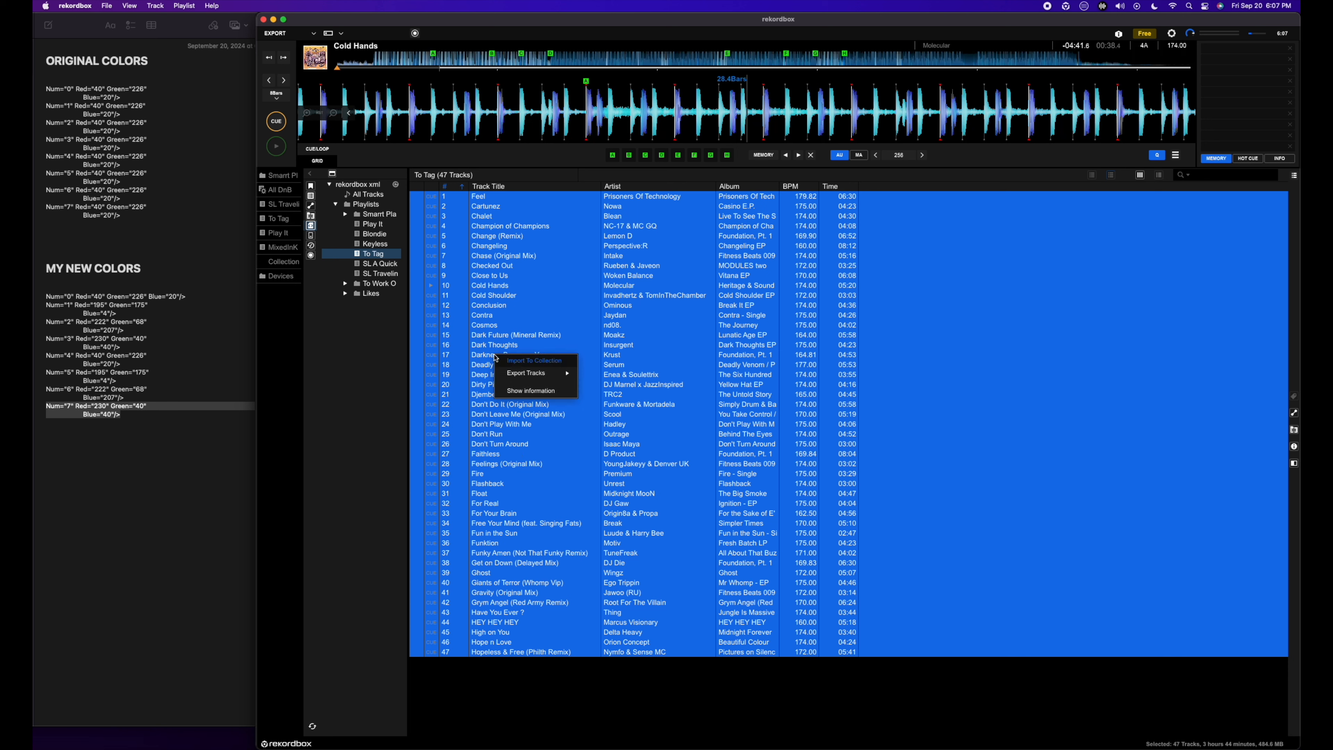
pyautogui.click(547, 362)
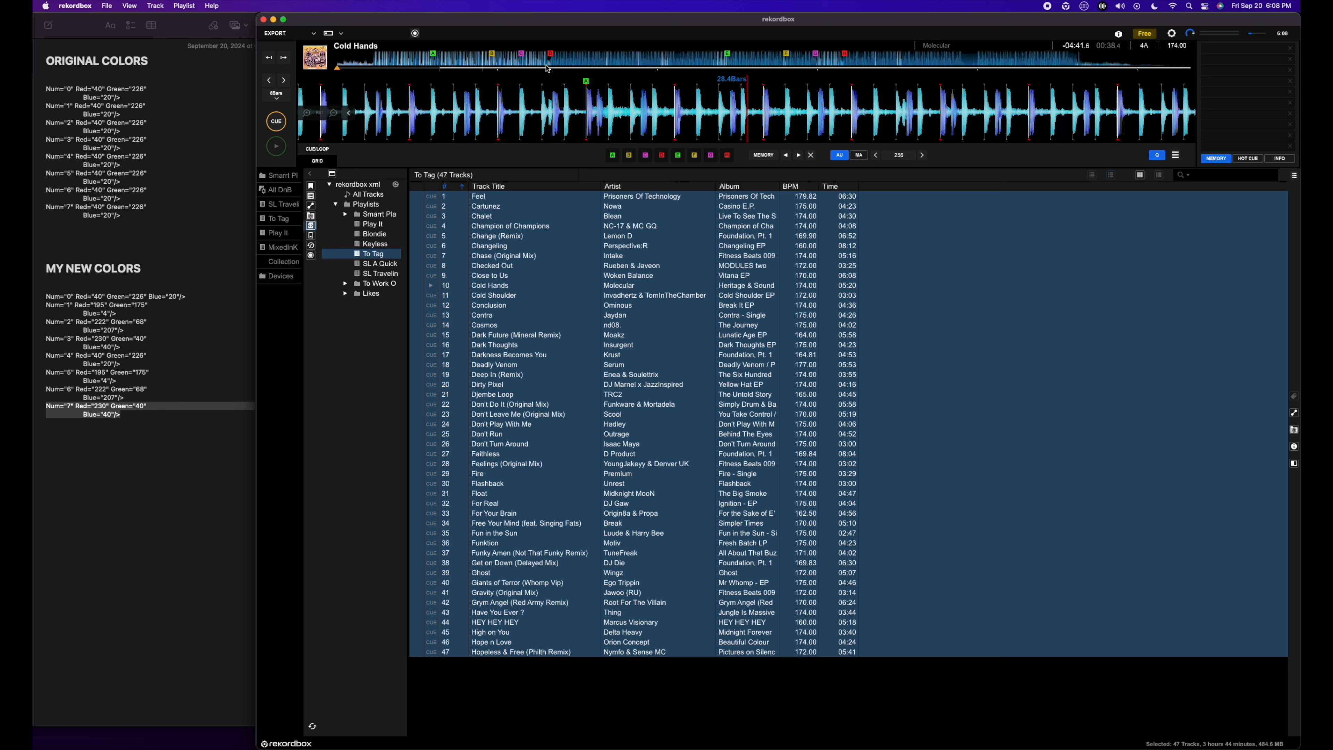
# Step: Return to the regular playlists and examine the hot cue colours across the tracks in the To Tag playlist
pyautogui.click(311, 196)
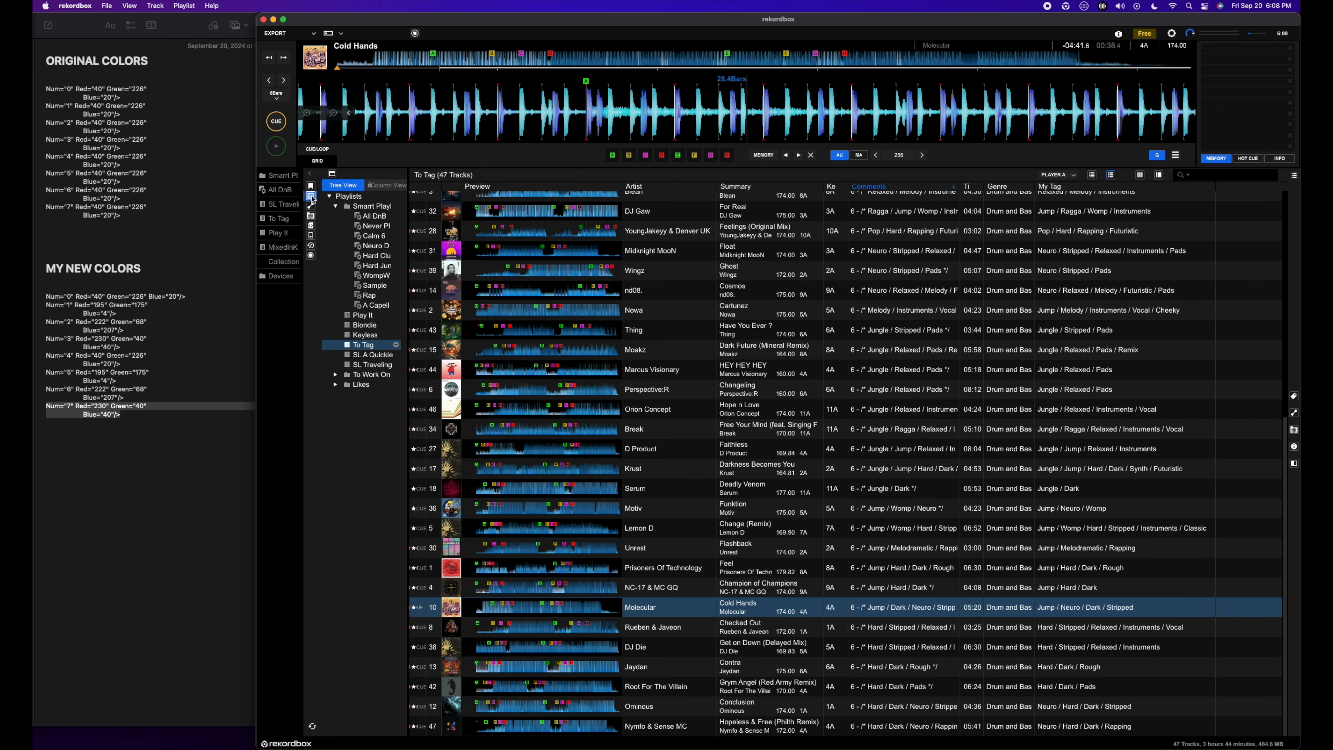
pyautogui.click(369, 347)
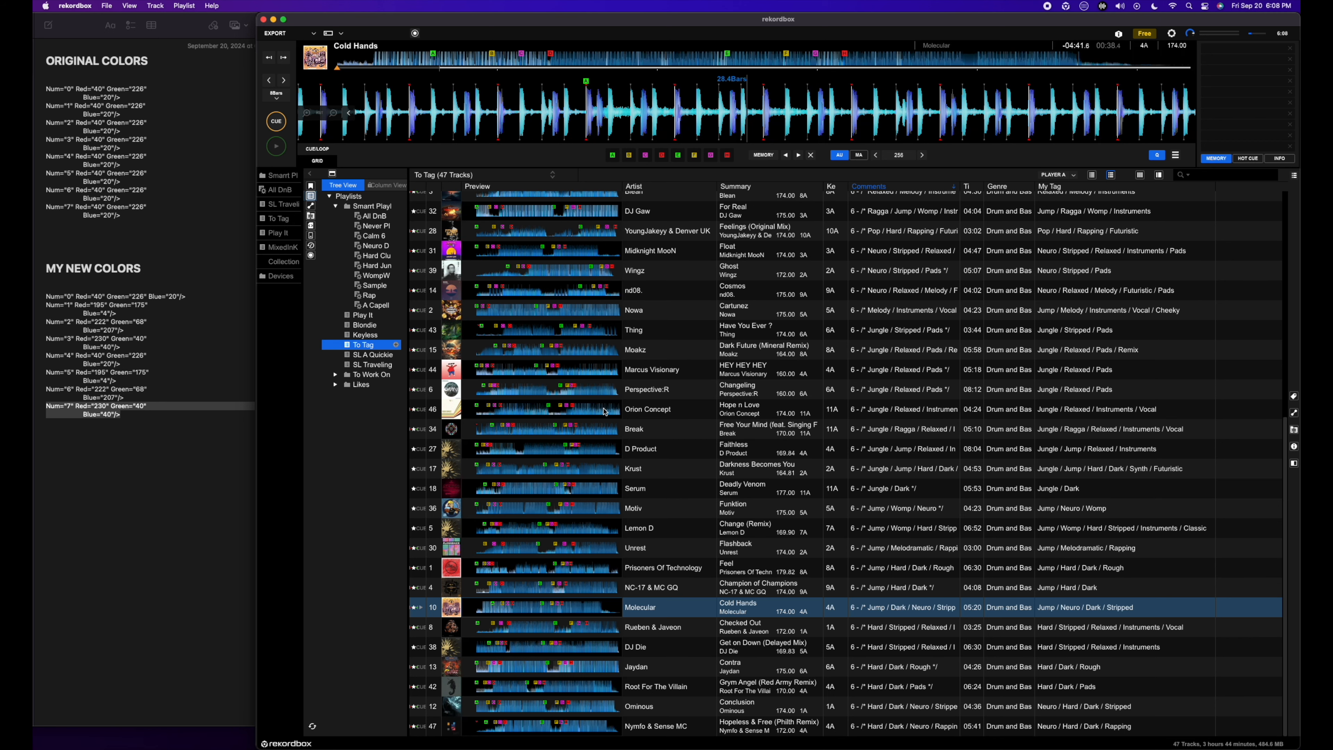
pyautogui.scroll(10, 766, 472)
pyautogui.scroll(-10, 678, 378)
pyautogui.scroll(10, 684, 444)
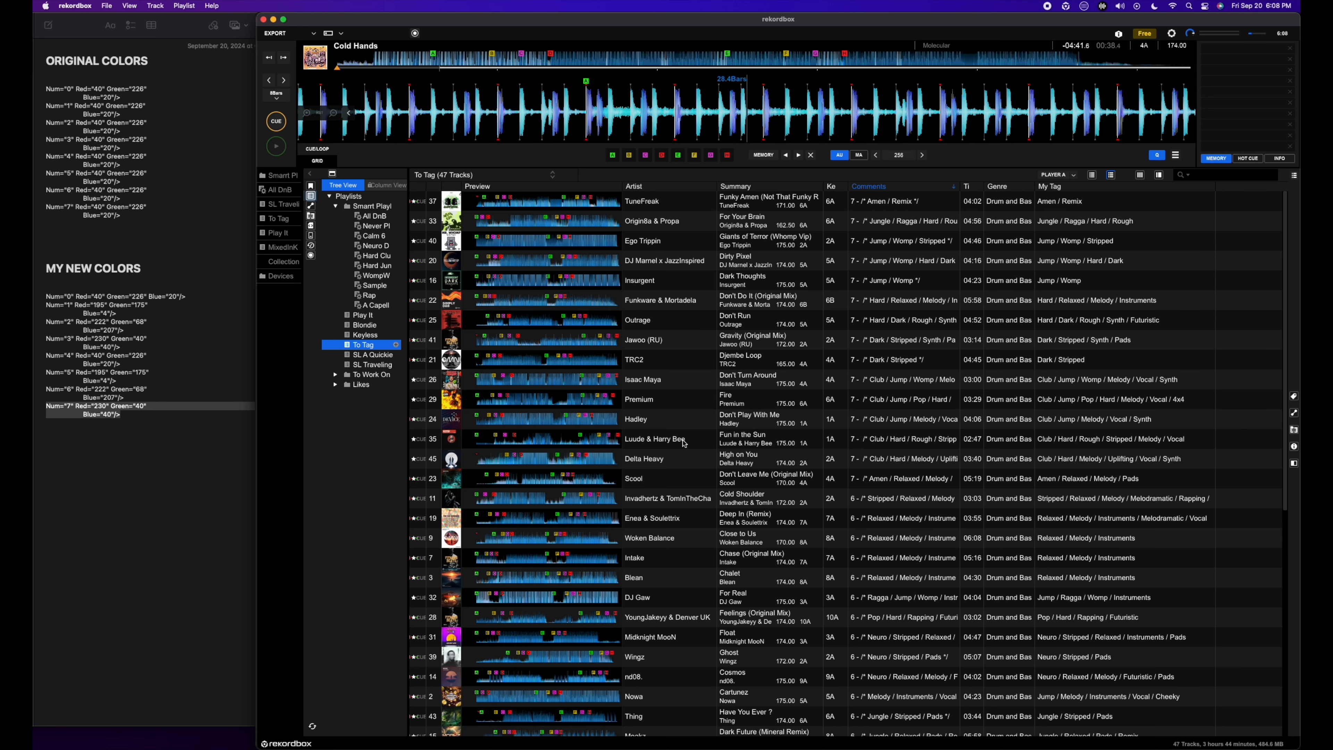
pyautogui.scroll(-10, 684, 444)
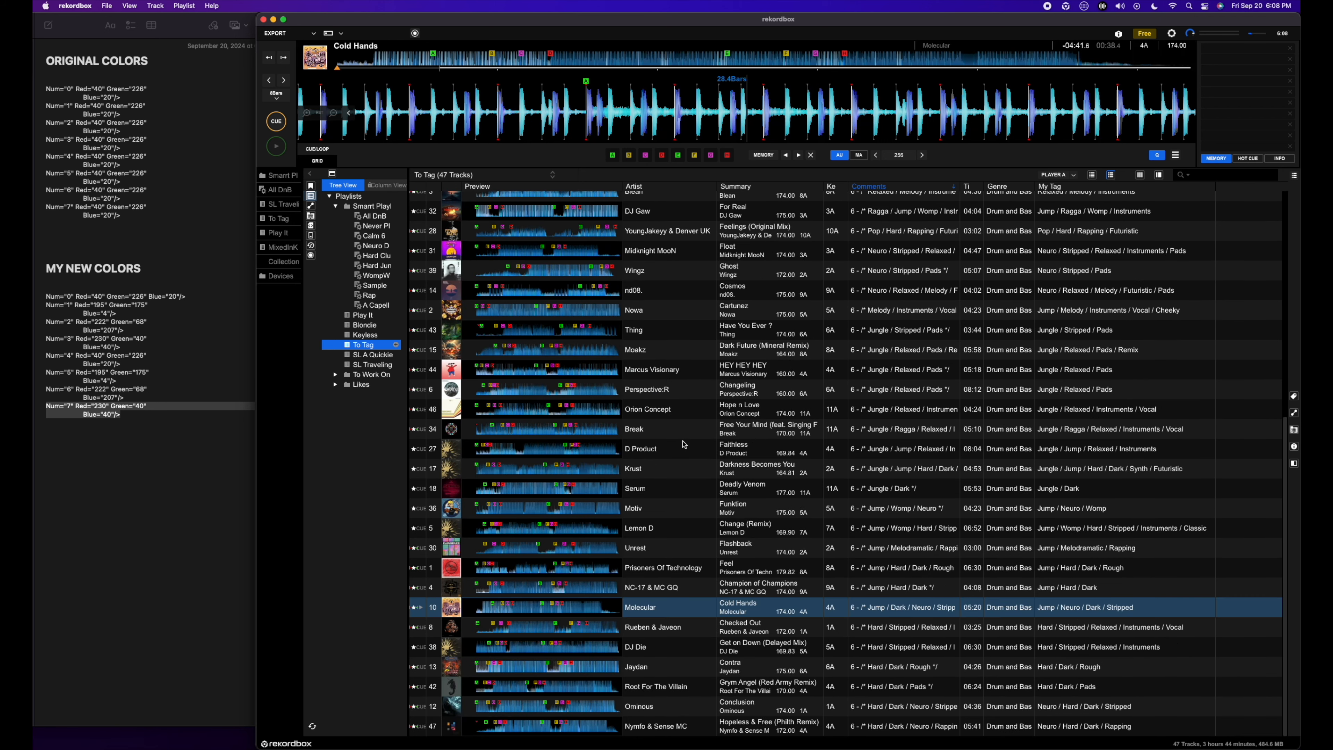
pyautogui.scroll(10, 683, 445)
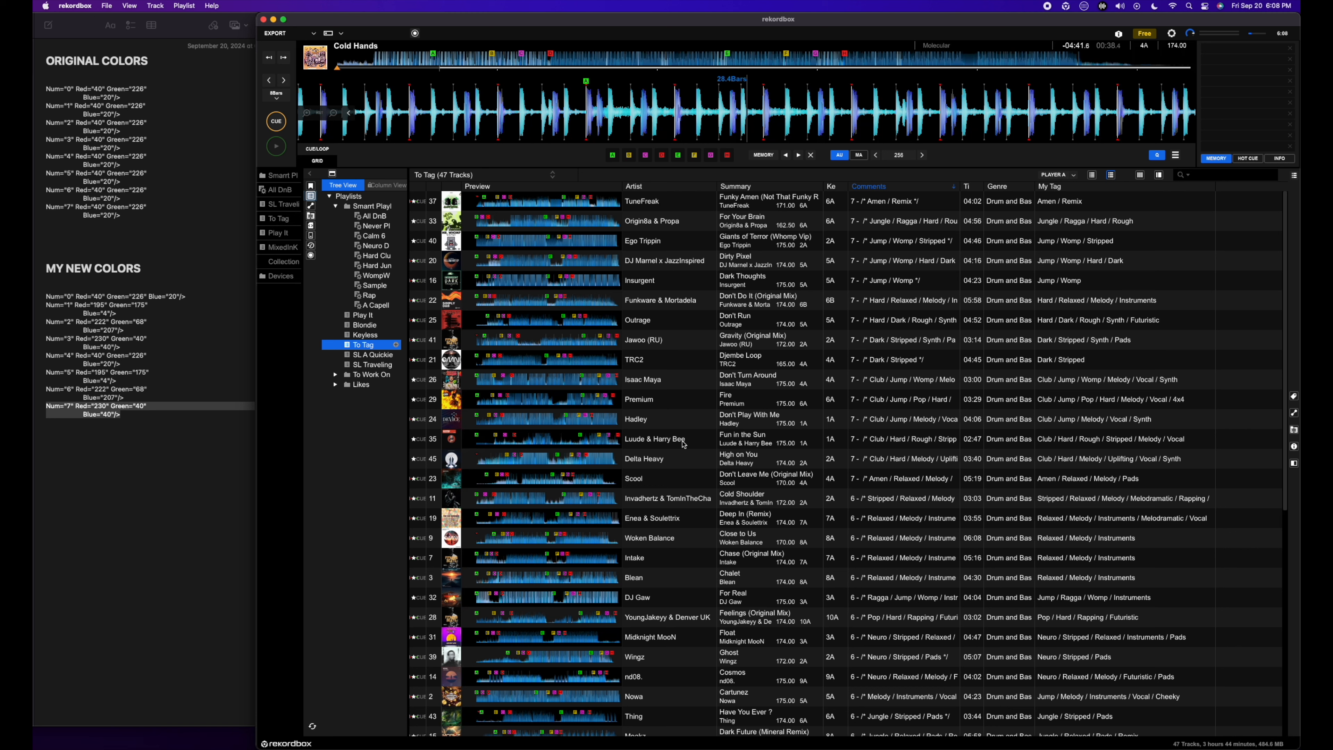